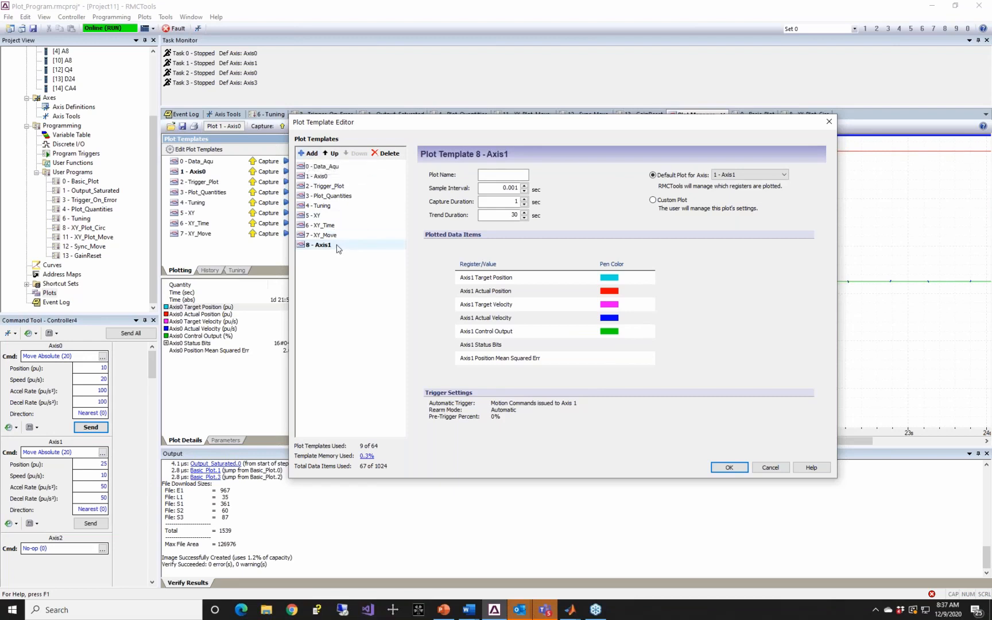
- Base the new plot template 8 on Axis0's default quantities and switch it to a custom plot
click(751, 175)
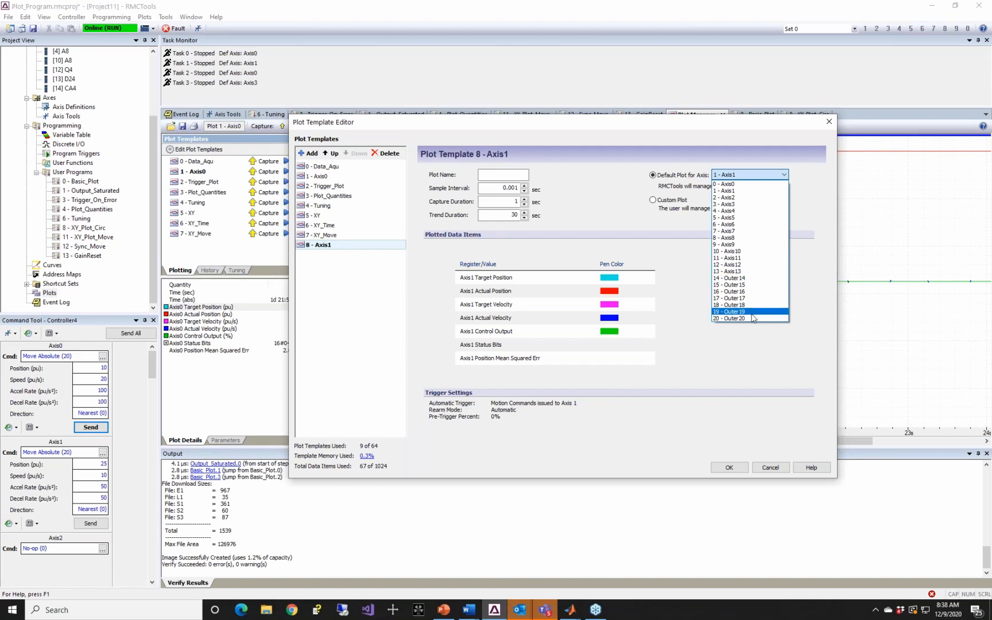
click(763, 185)
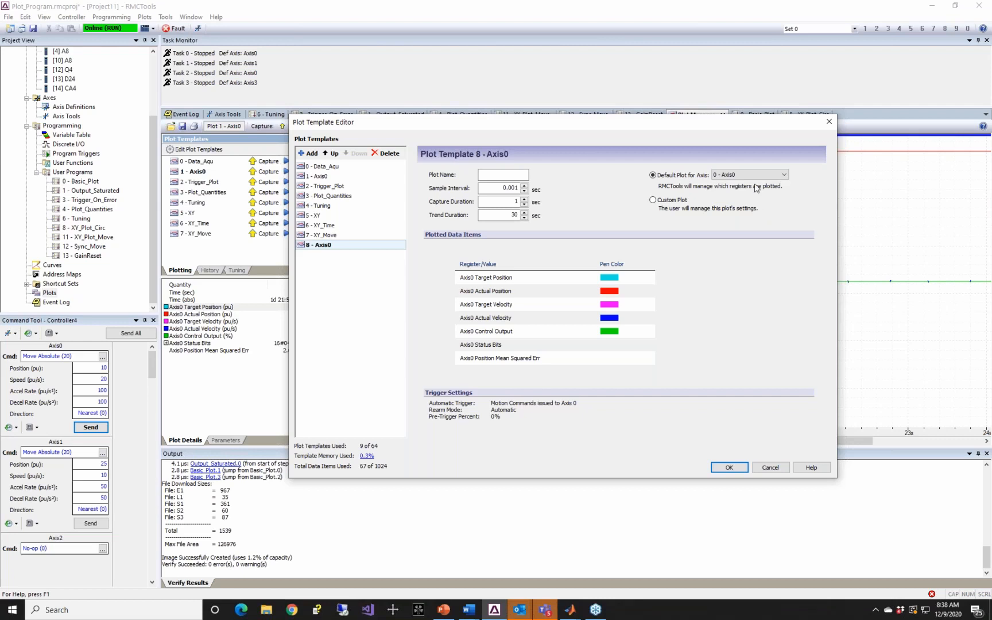
click(663, 202)
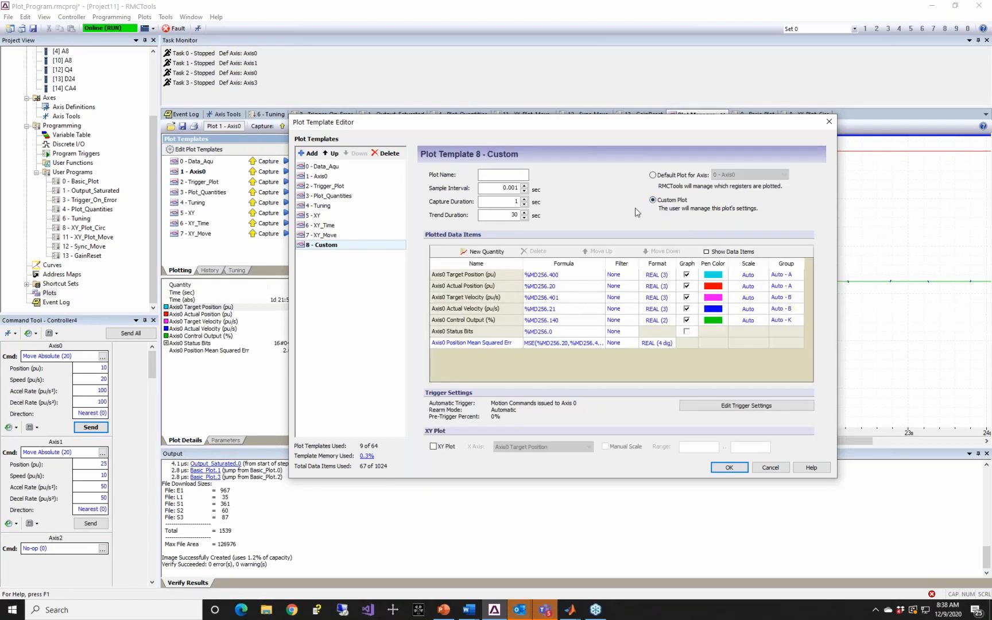
- Delete the target velocity, actual velocity, control output, status bits and mean squared error items from the custom template
click(468, 298)
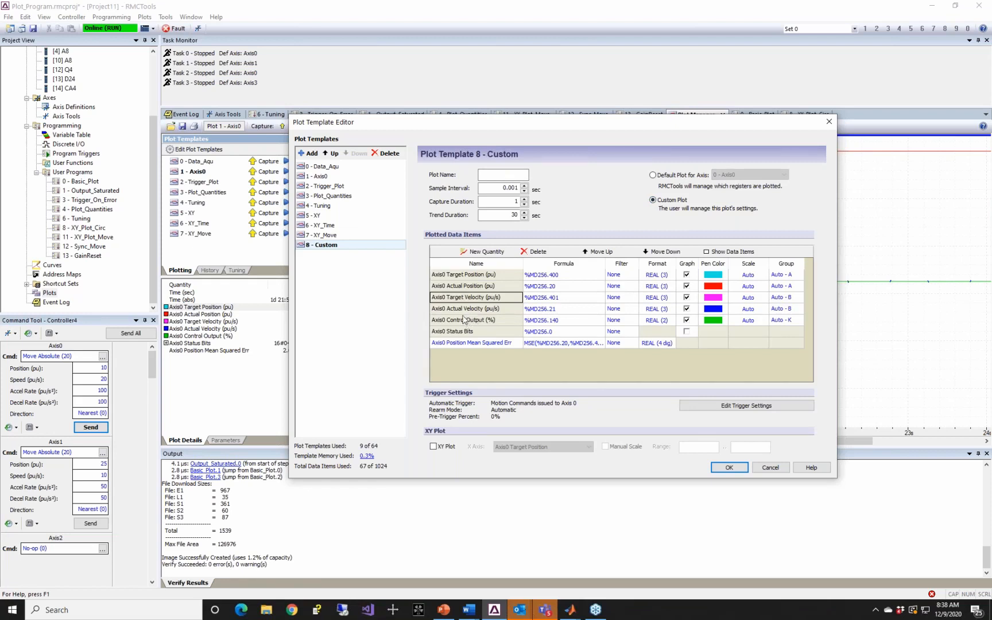
click(533, 253)
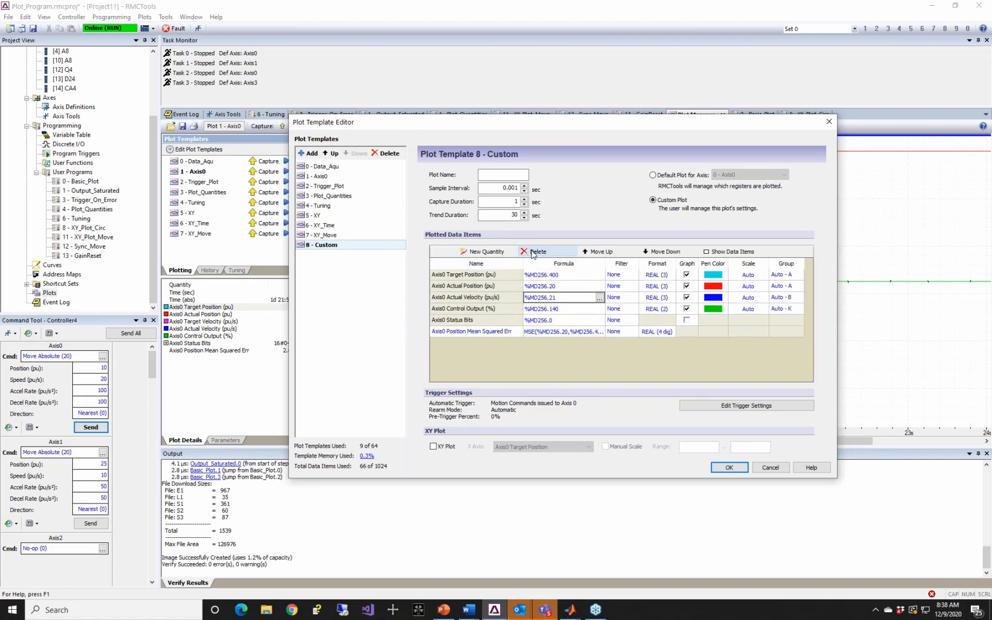
click(533, 253)
click(533, 253)
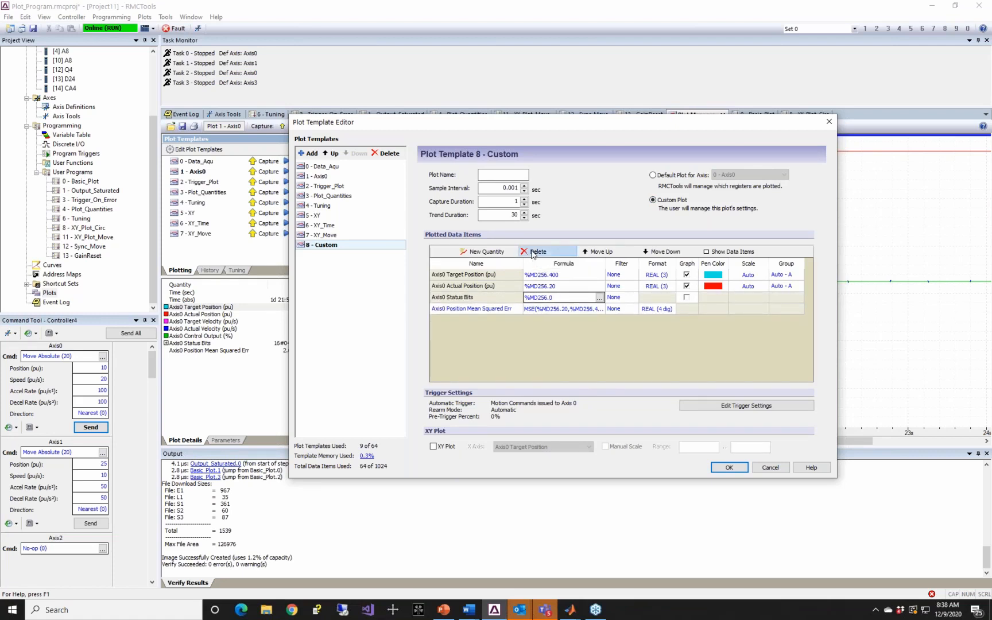
click(532, 252)
click(532, 253)
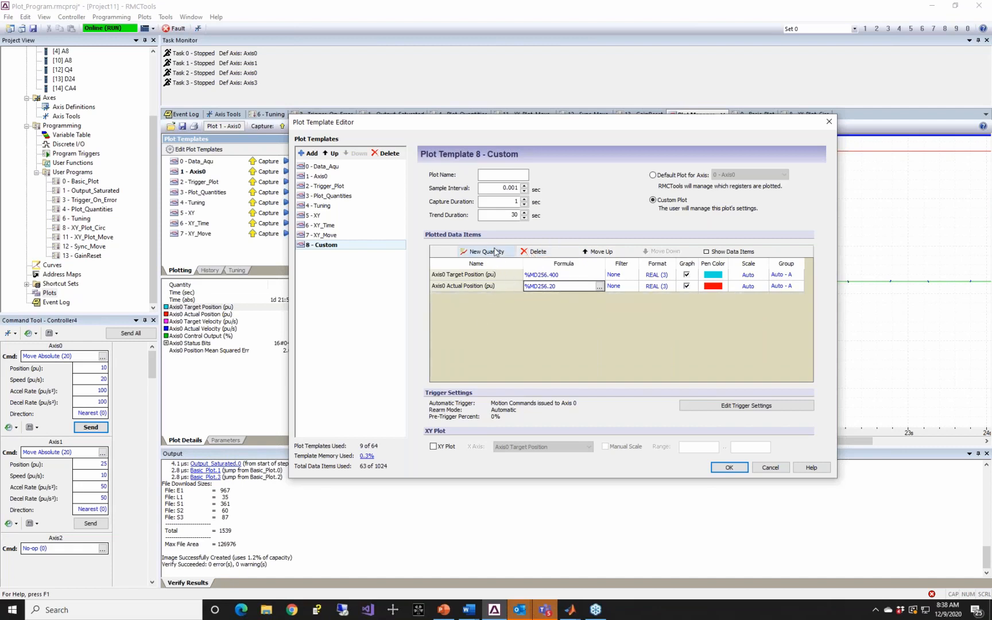
- Add Axis1's Actual Position and Target Position registers to the custom template's plotted data items
click(493, 253)
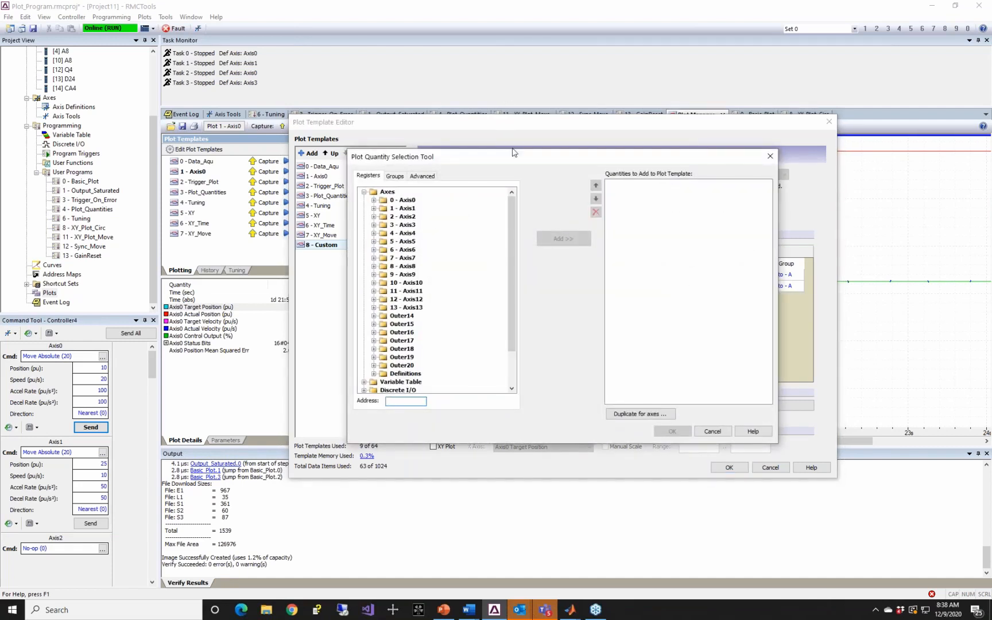
drag(522, 166, 496, 171)
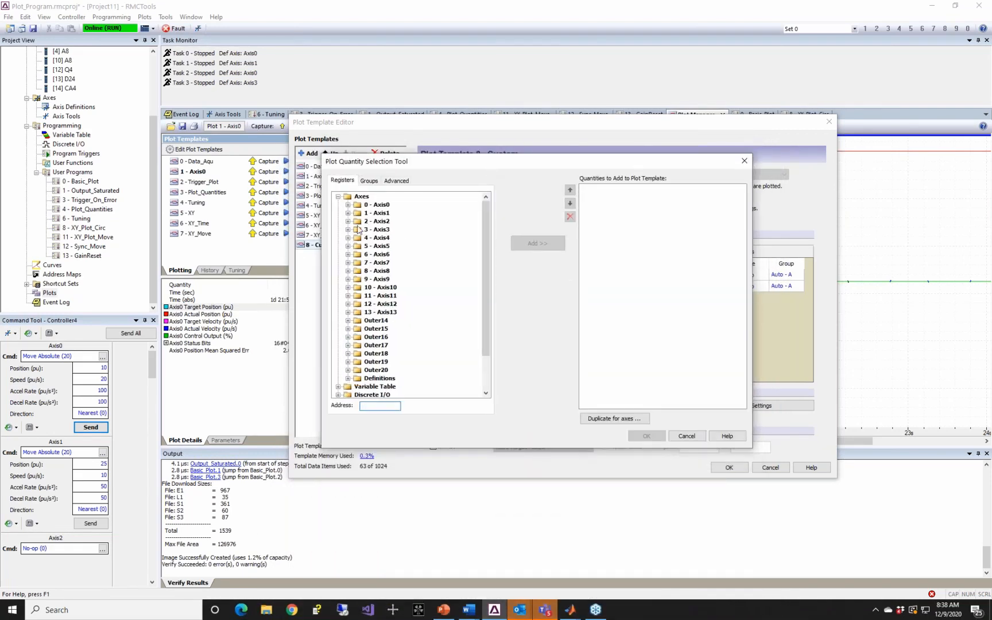
click(347, 212)
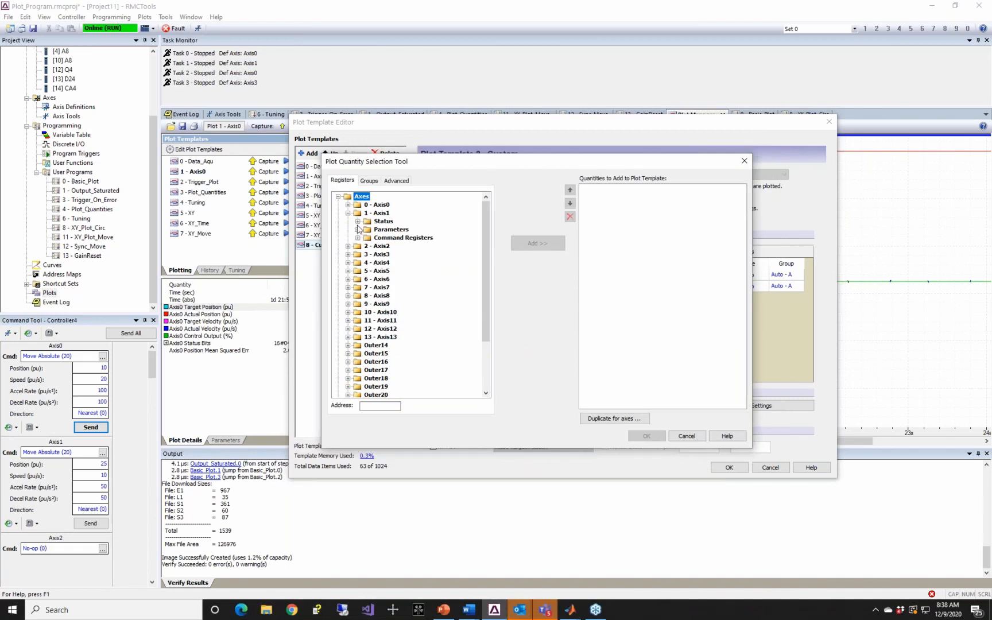
click(358, 221)
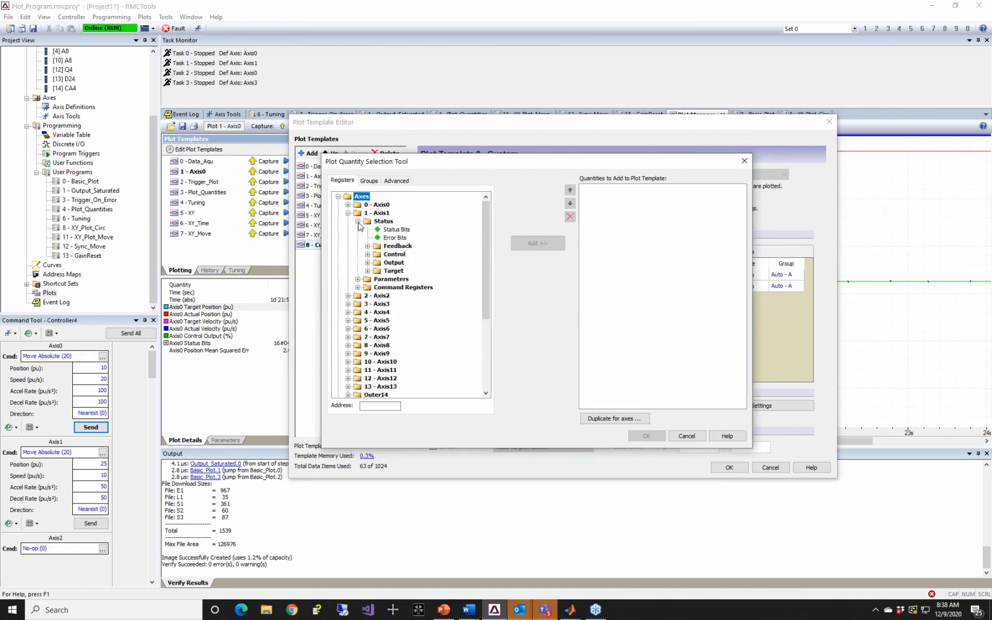
click(368, 247)
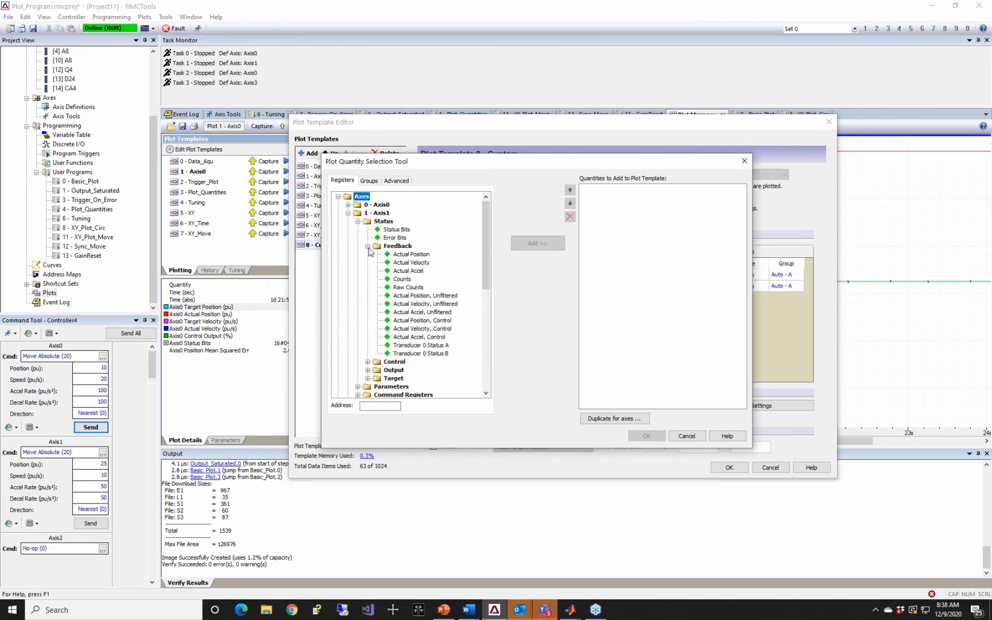
double_click(421, 256)
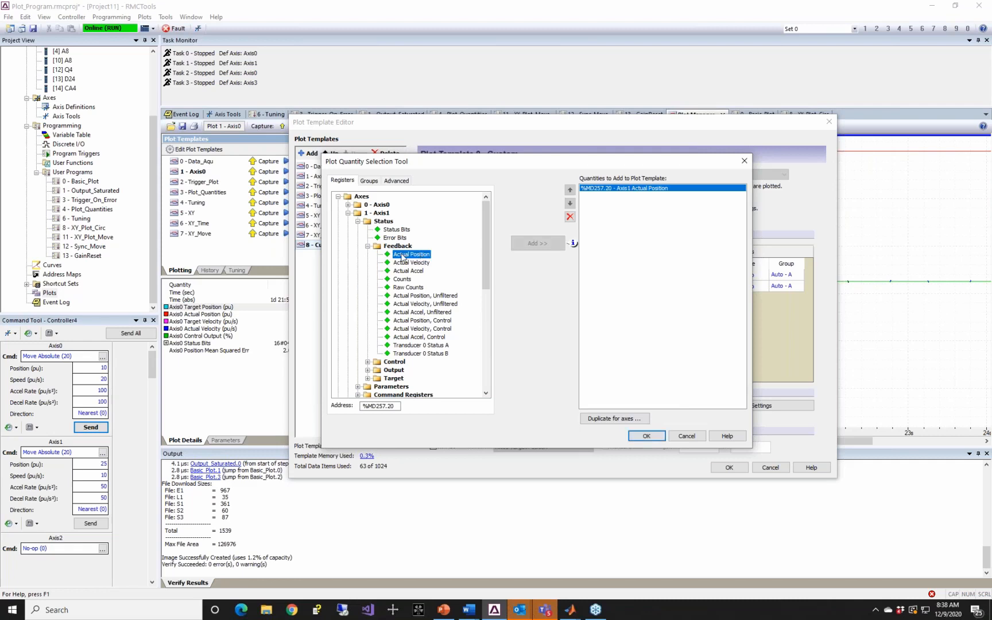
click(368, 378)
double_click(416, 338)
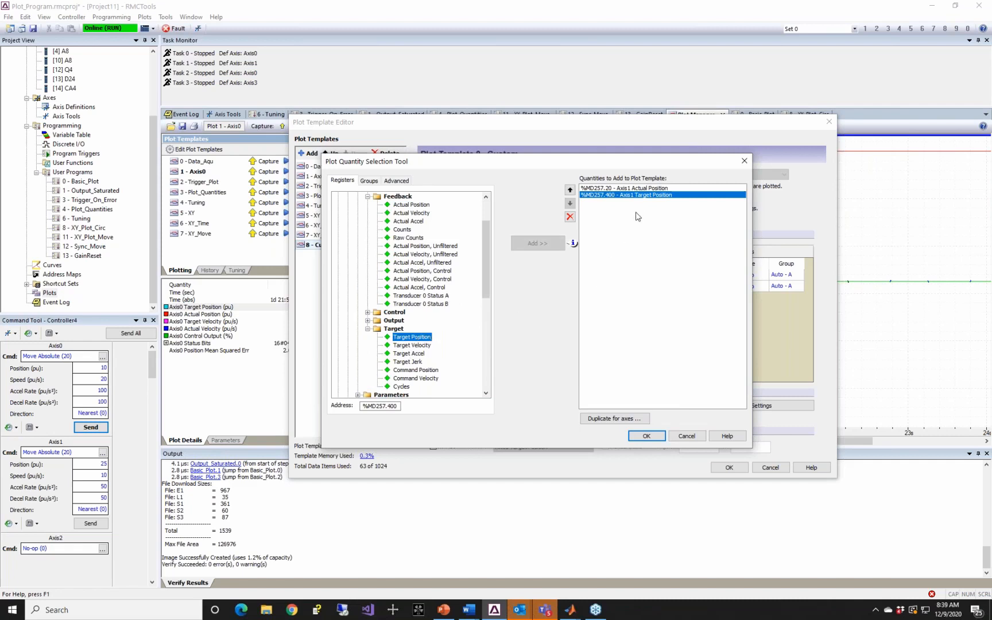
click(646, 436)
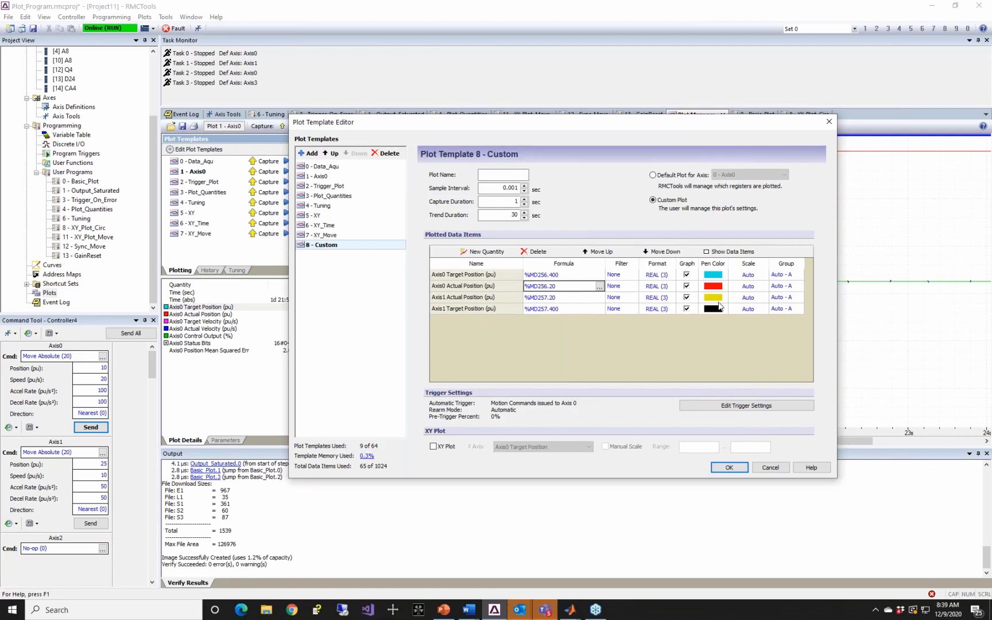
- Delete the two Axis1 position quantities from the custom plot template
click(500, 299)
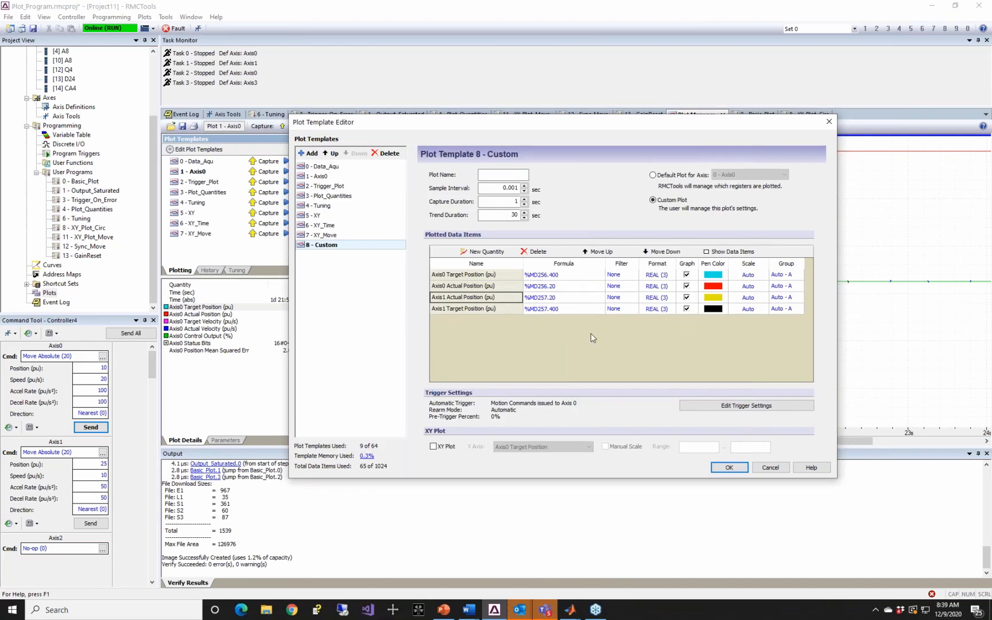
click(539, 254)
click(540, 254)
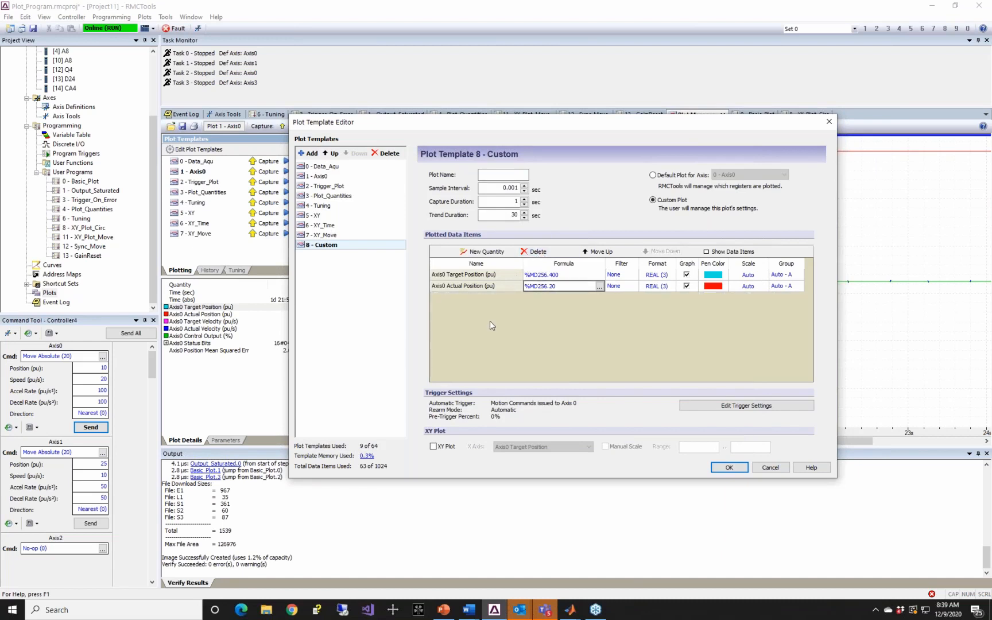
- Duplicate the Axis0 Target Position and Actual Position quantities for Axis1 and add them to the template
click(487, 252)
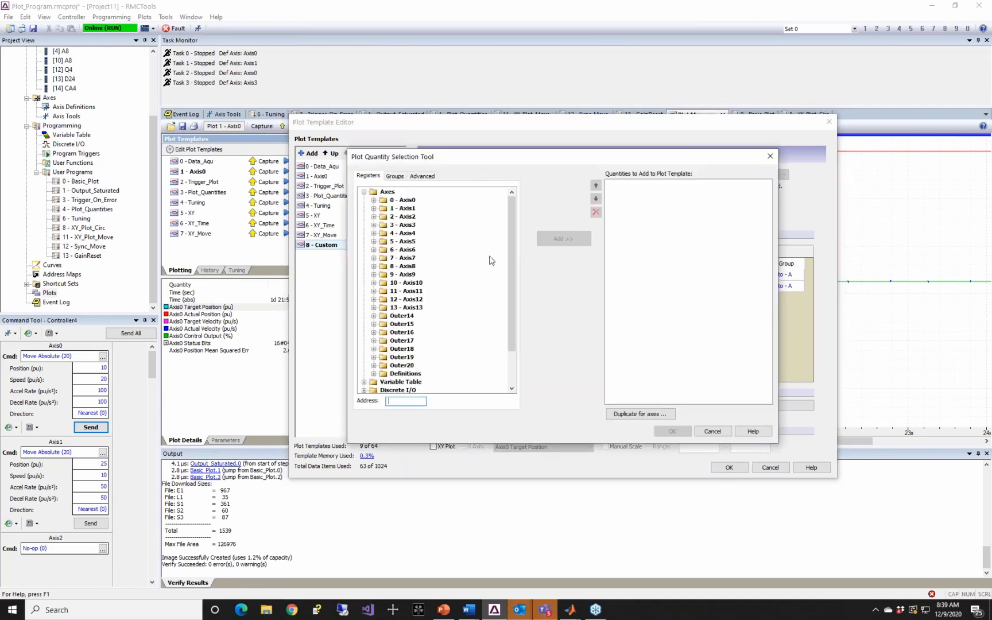
click(649, 415)
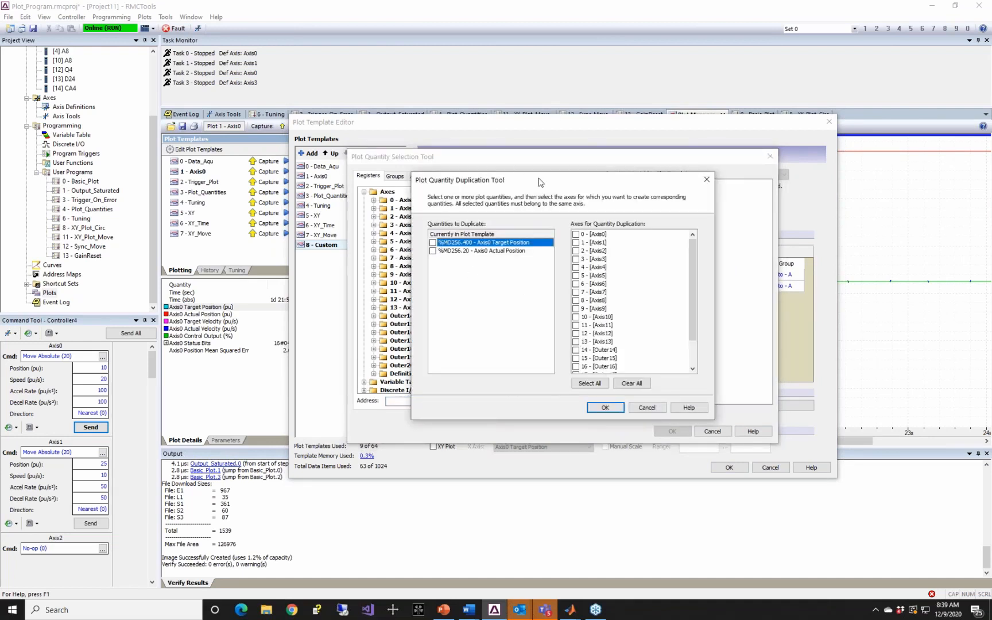
drag(541, 182, 615, 236)
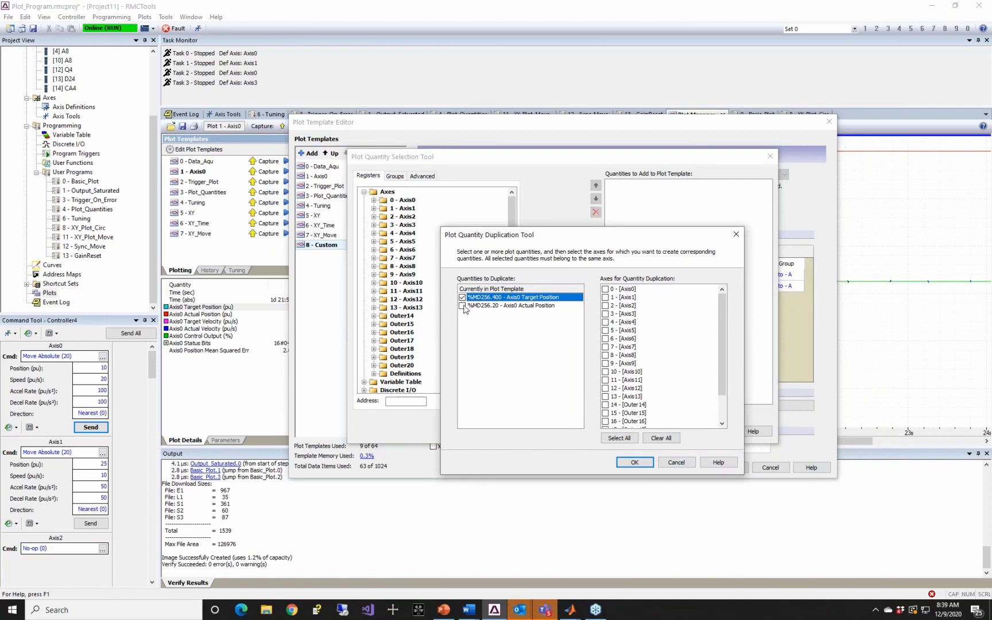
click(463, 306)
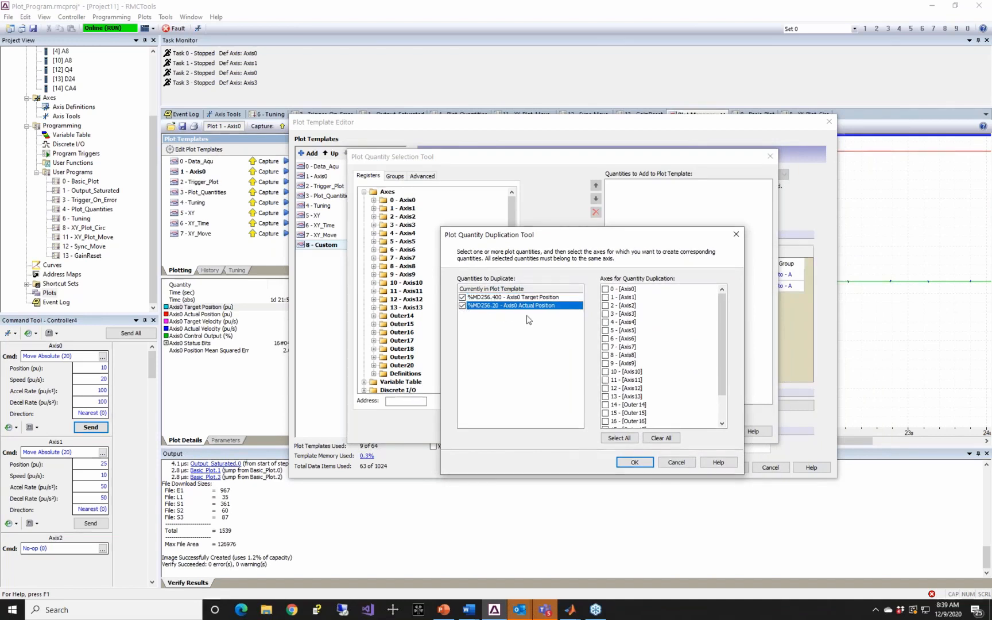
click(605, 298)
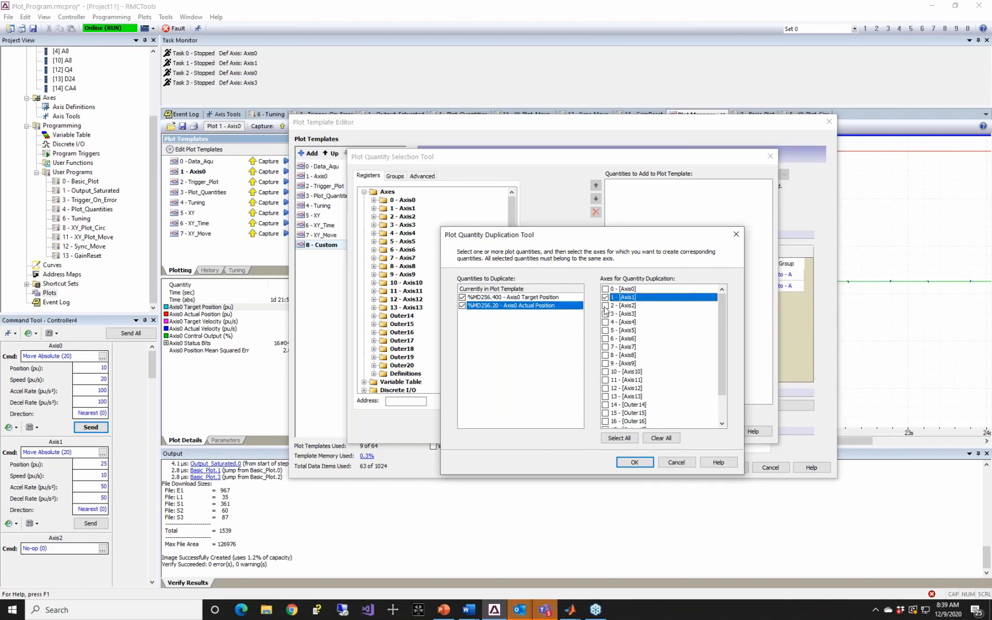
click(634, 463)
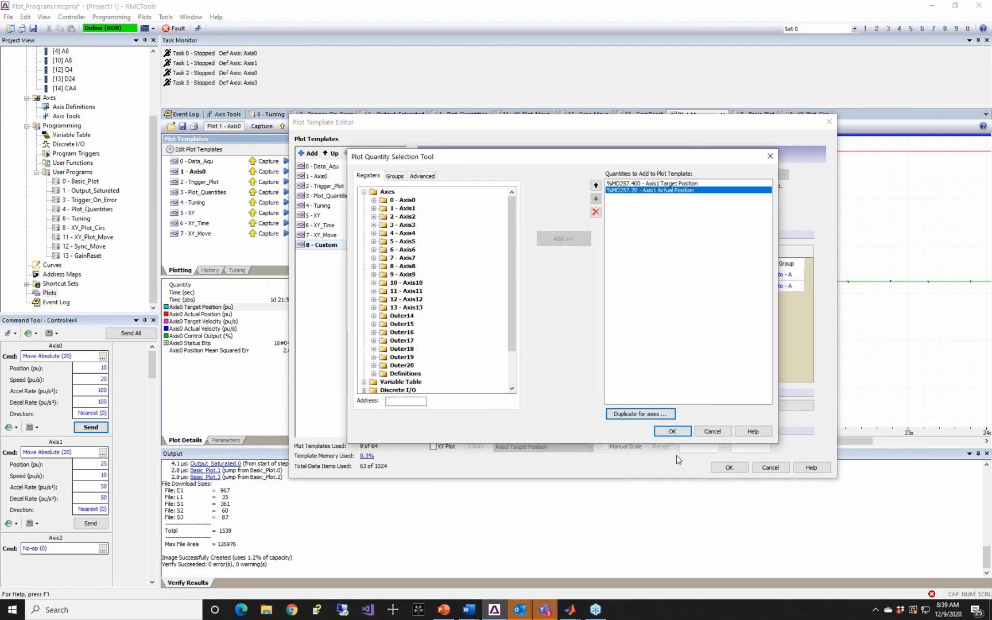
click(657, 431)
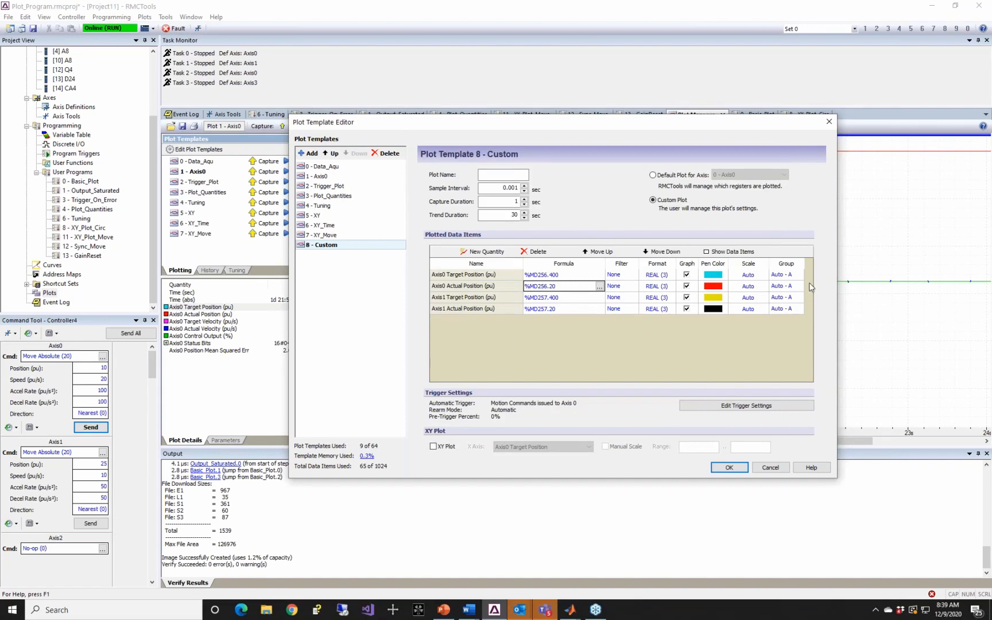
- Set the Axis1 Target Position pen to blue and the Axis1 Actual Position pen to purple, and accept the template edits
click(711, 299)
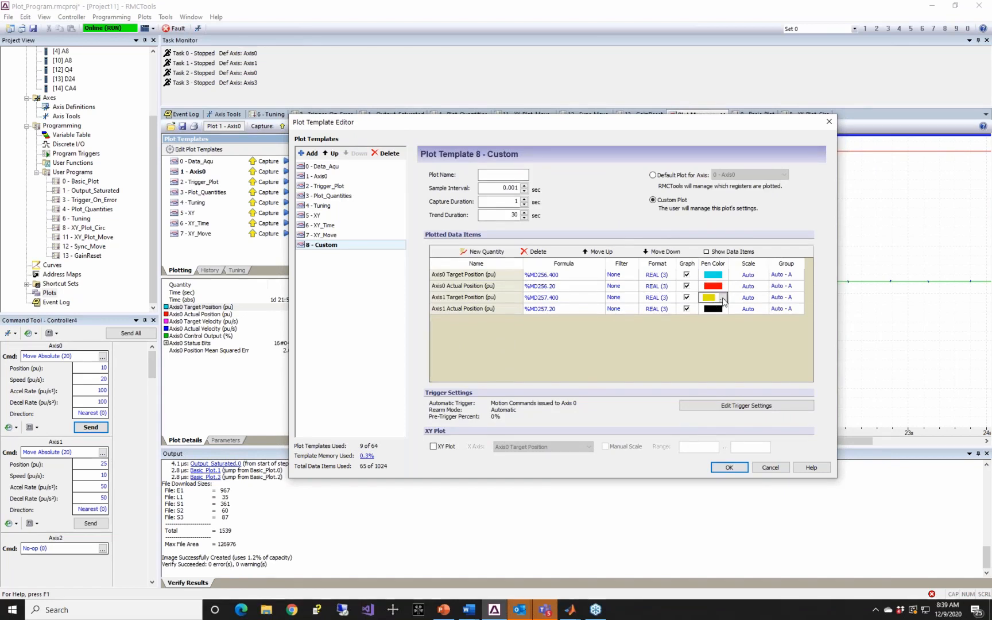
click(722, 297)
click(526, 274)
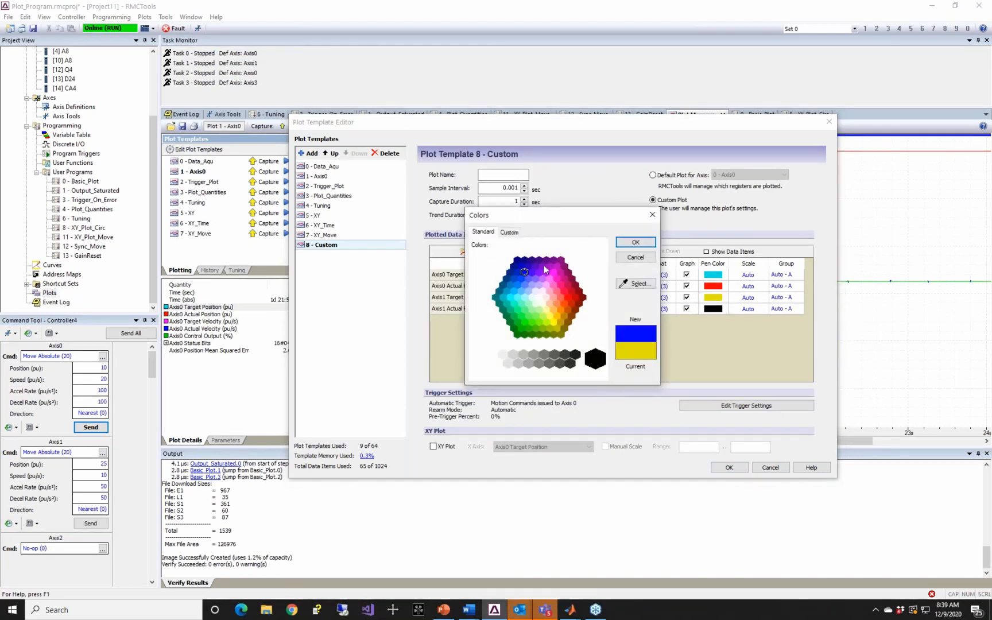
click(624, 245)
click(717, 311)
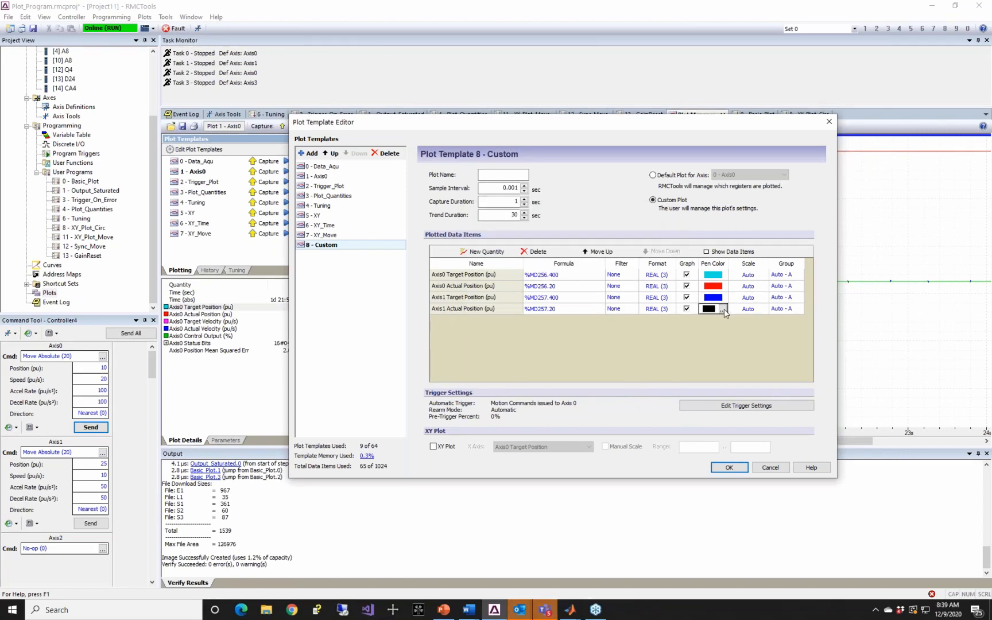
click(724, 309)
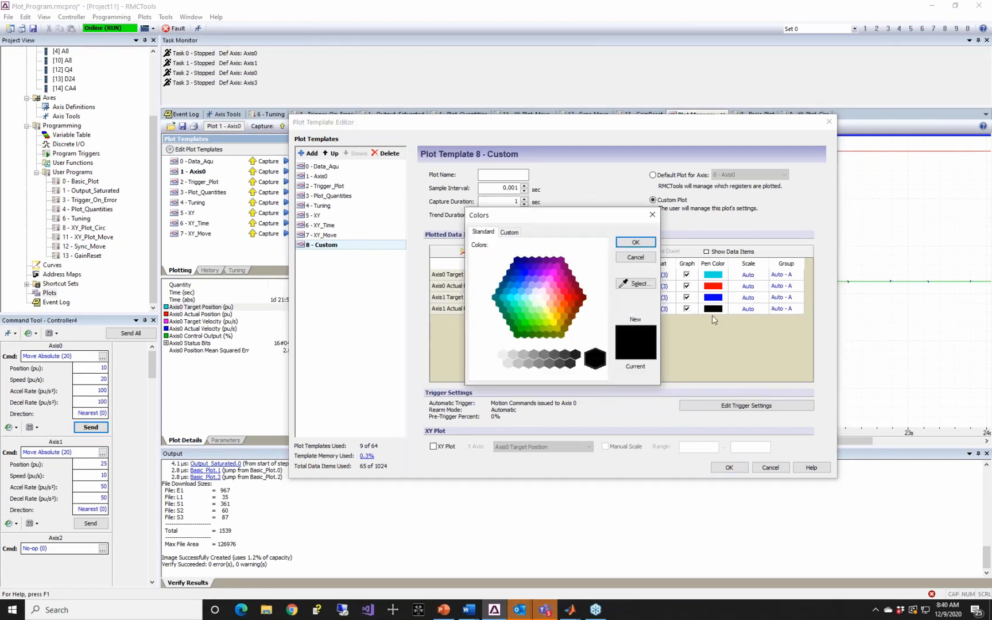
click(562, 270)
click(636, 242)
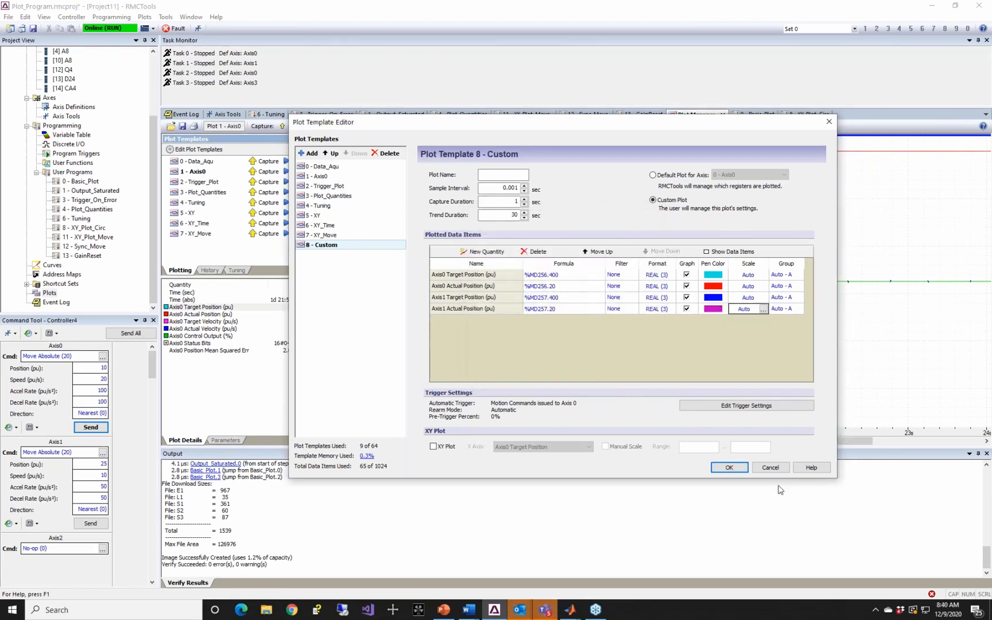
click(729, 467)
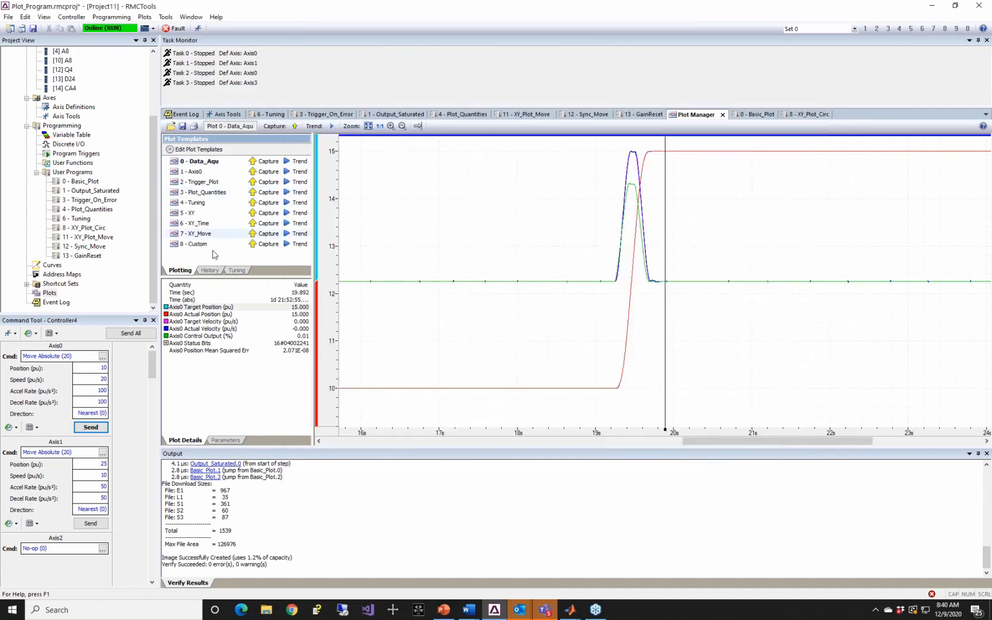
- Start a trend of the 8 - Custom plot and issue an Axis0 absolute move to position 15
click(295, 244)
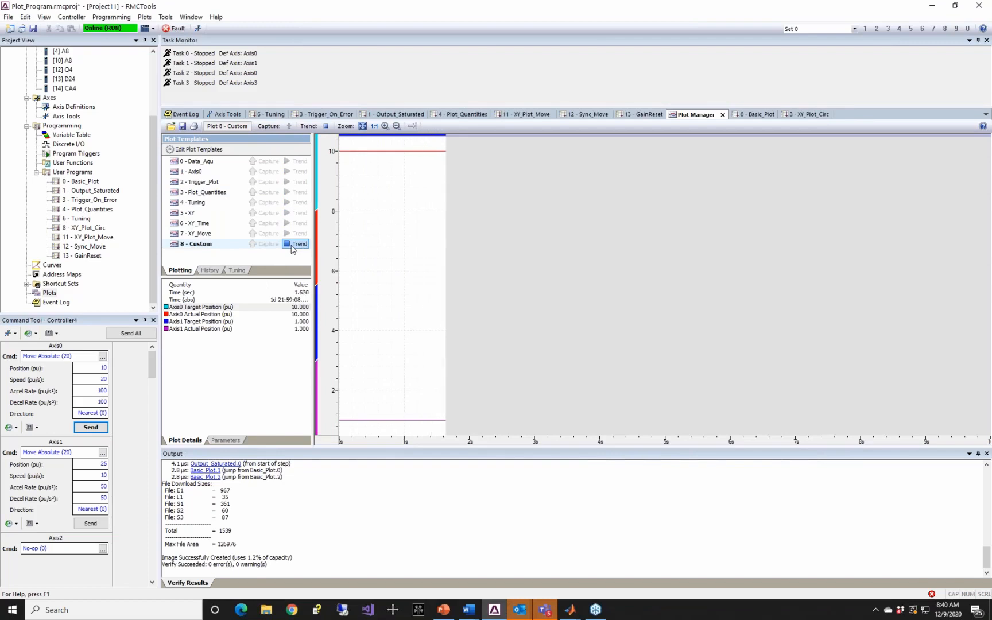
click(97, 370)
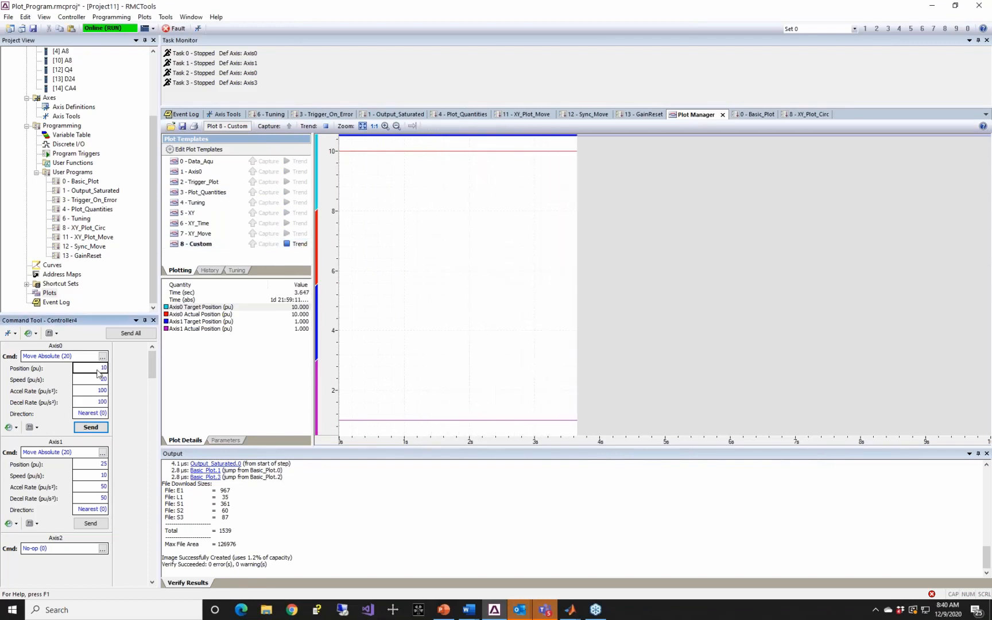
key(BackSpace)
key(BackSpace)
text(15)
key(Return)
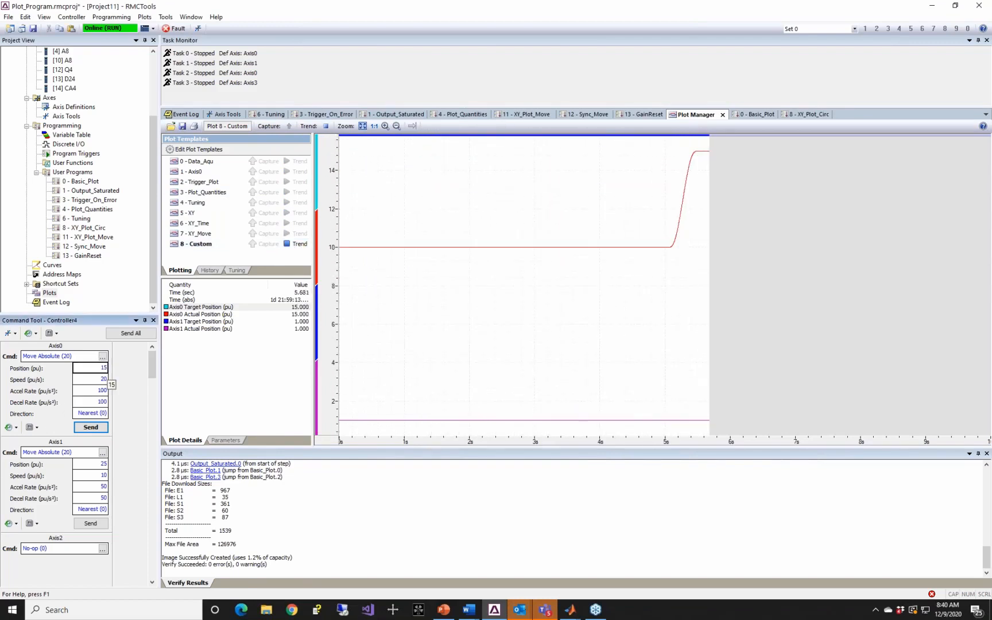
- Copy the Axis0 absolute move parameters to the Axis1 command and send the Axis1 move to position 15
drag(80, 368, 87, 414)
key(ctrl+c)
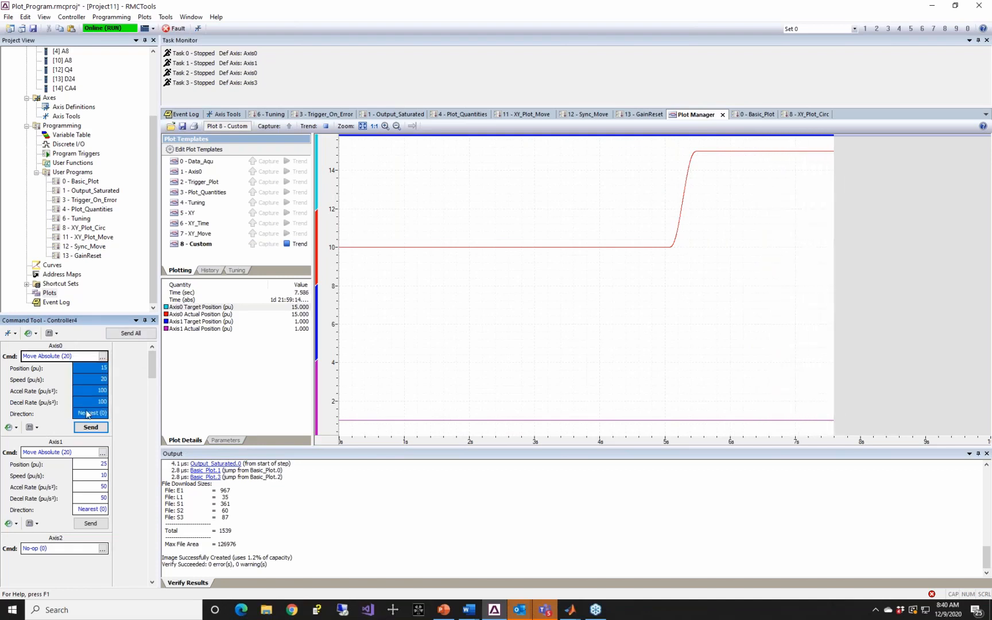
click(86, 464)
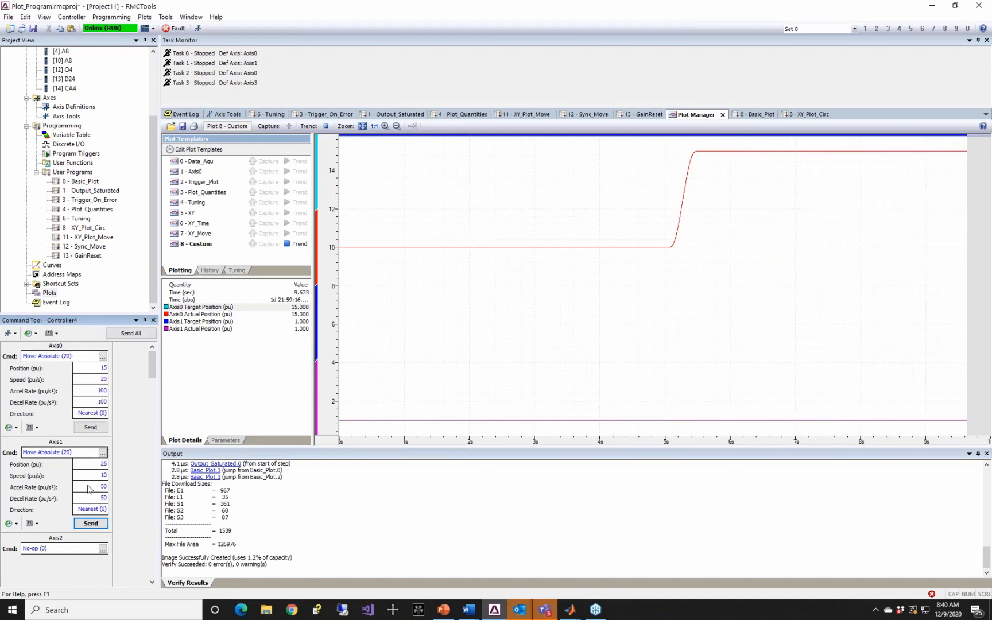
key(ctrl+v)
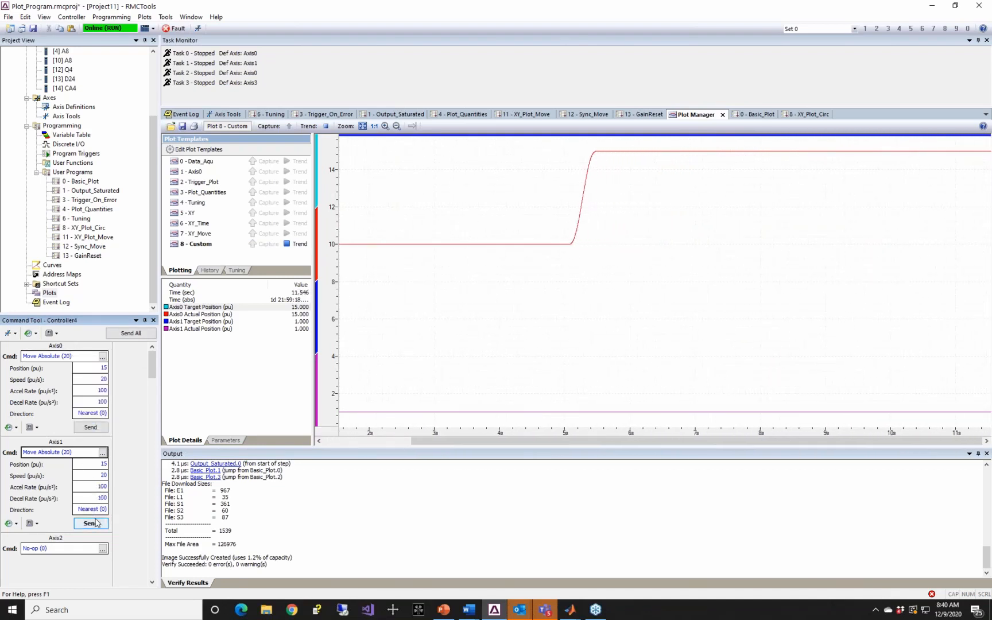
click(96, 523)
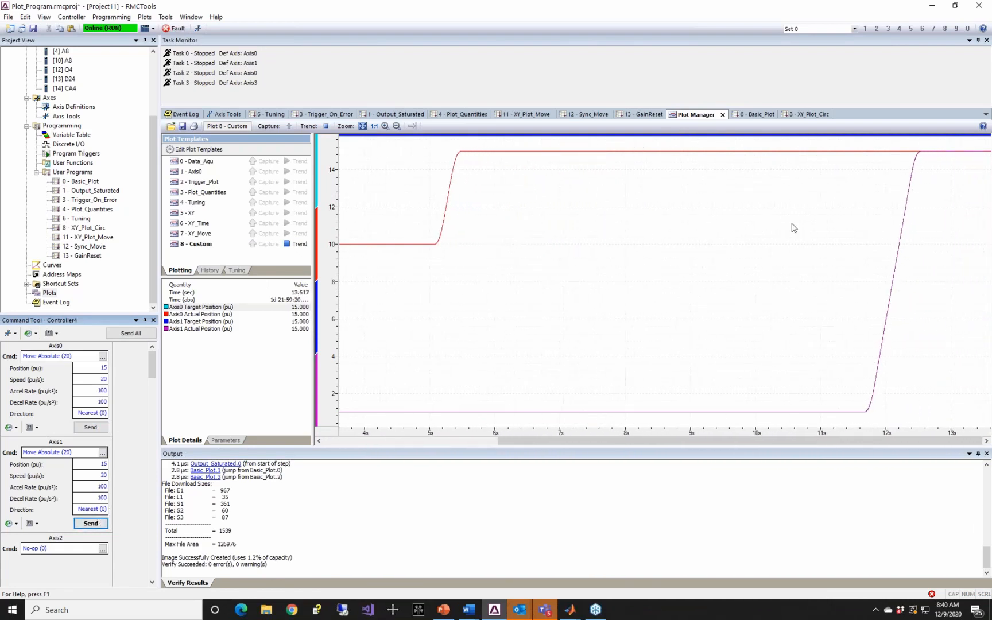
- Stop the 8 - Custom trend and inspect the full recording of both axis moves with the plot cursor
click(296, 245)
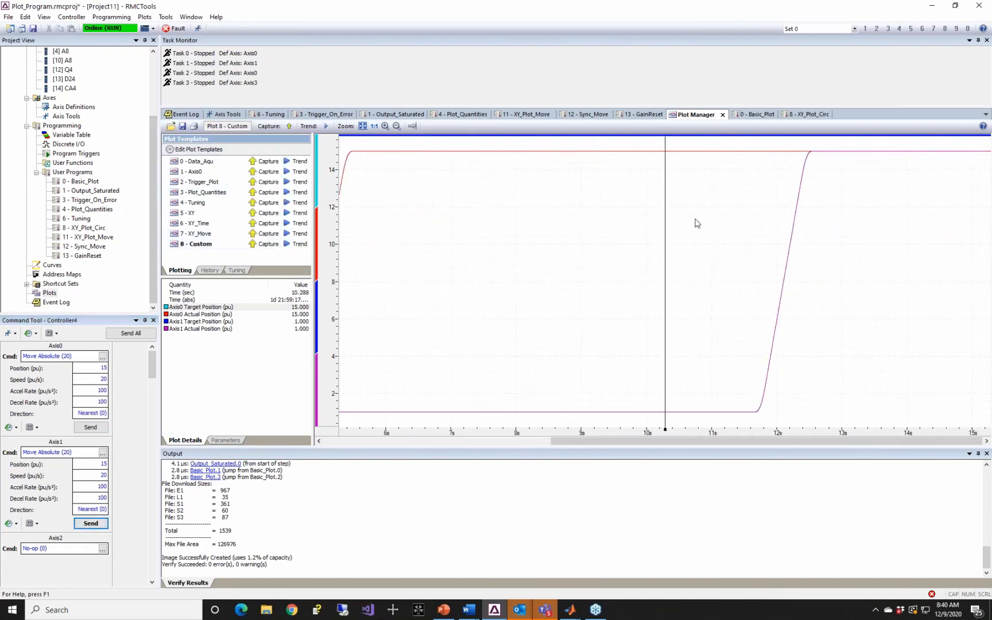
scroll(753, 248, down, 2)
drag(778, 225, 666, 295)
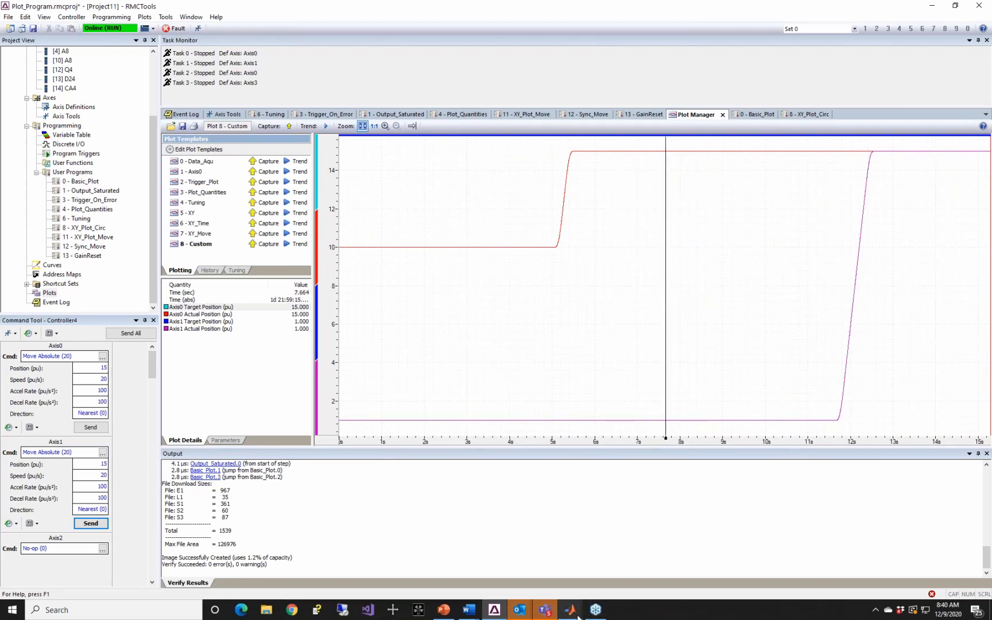
- Switch to PowerPoint and present the Using Plots slide, advancing to the "Zooming and panning" bullet
click(443, 610)
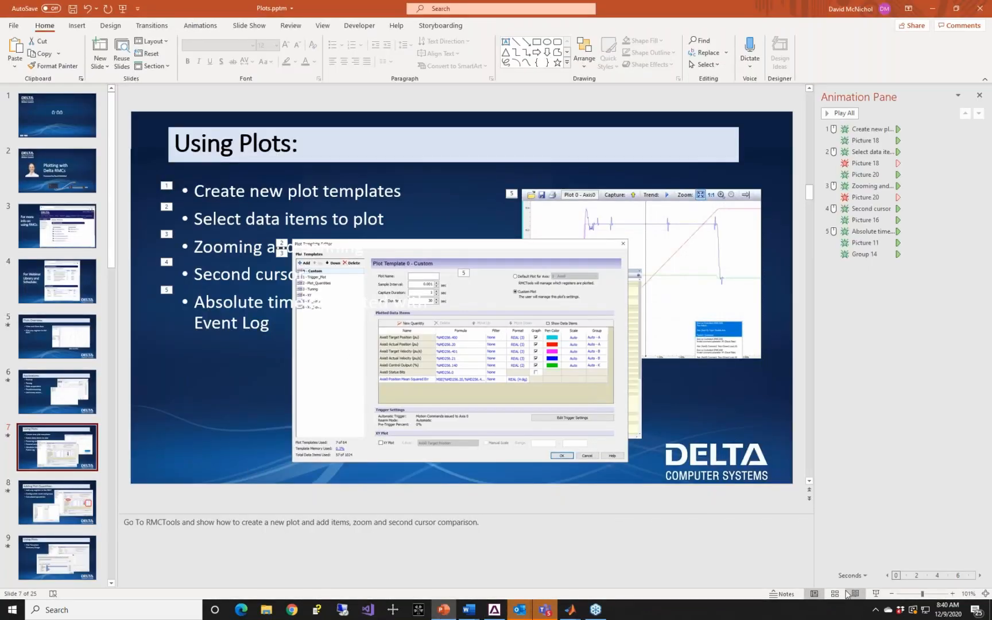
click(875, 594)
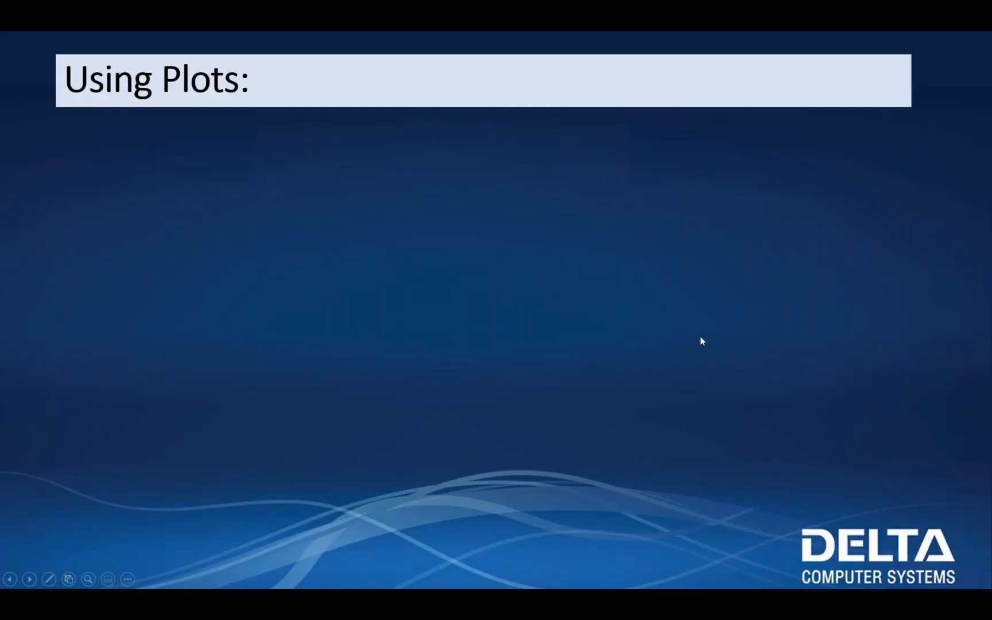
click(699, 337)
click(700, 341)
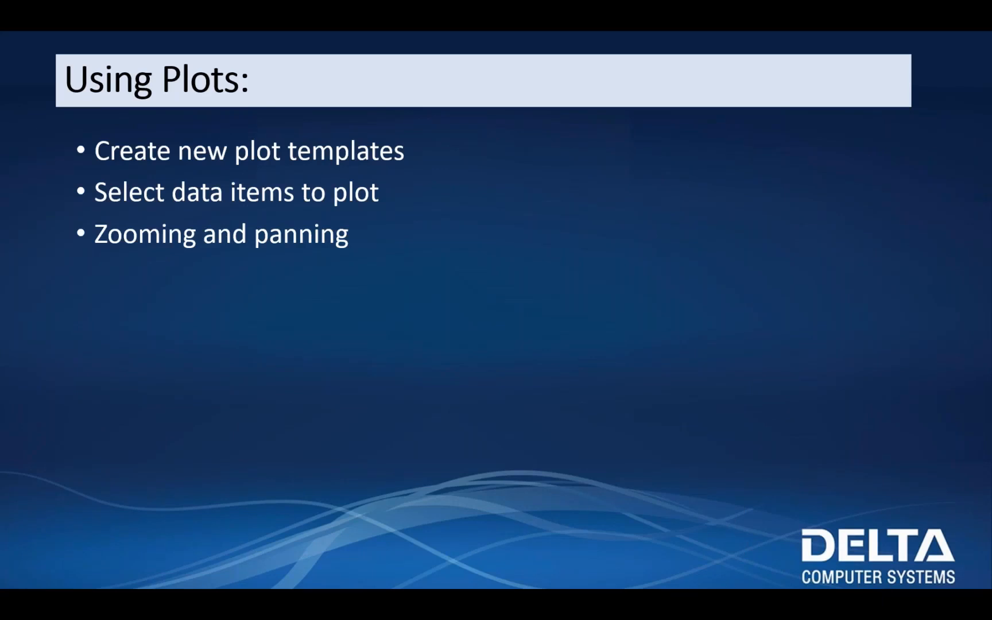
key(Left)
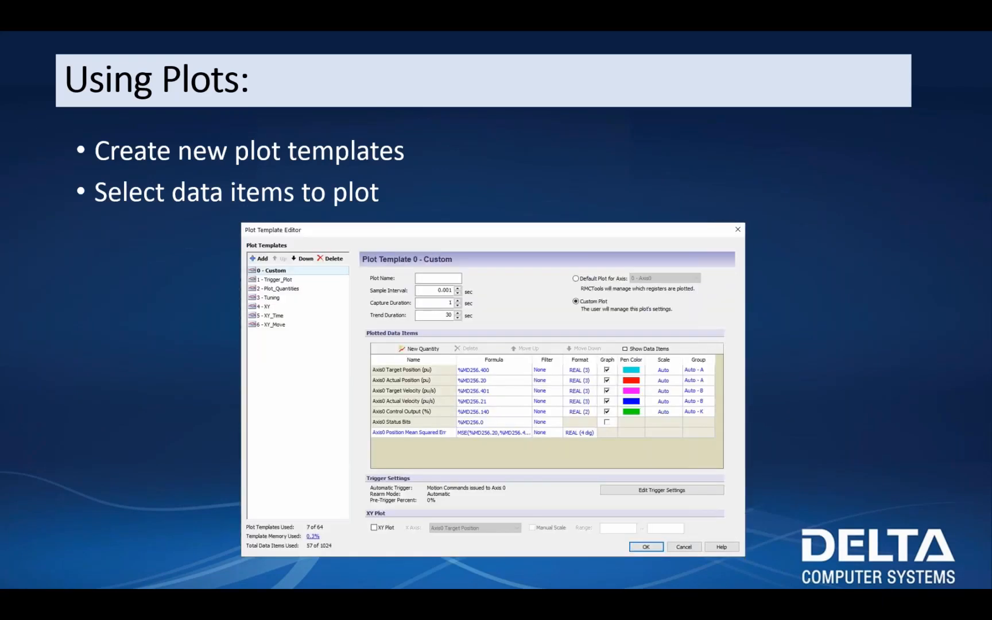
key(Right)
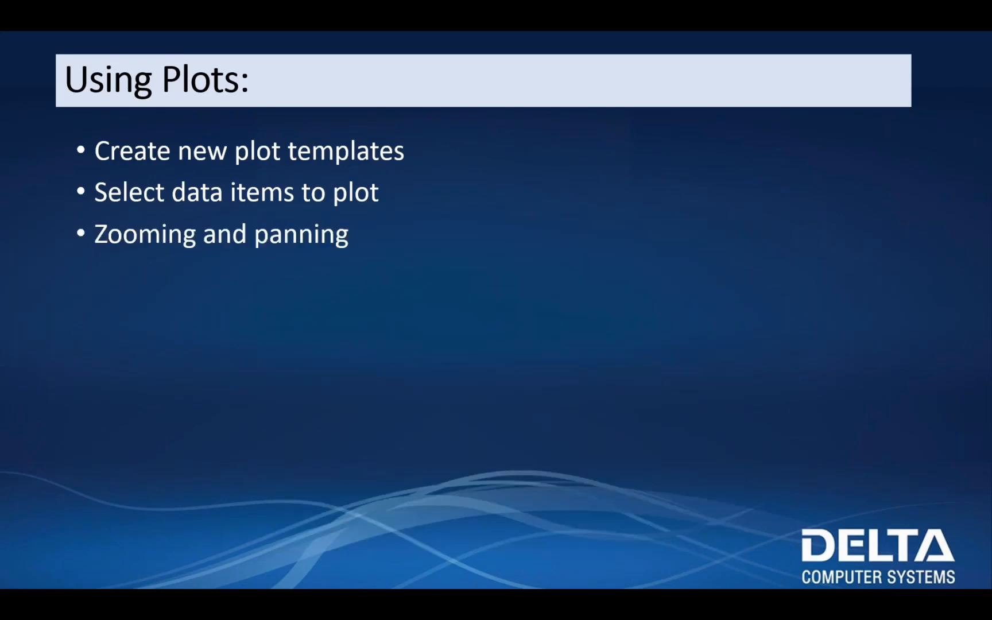
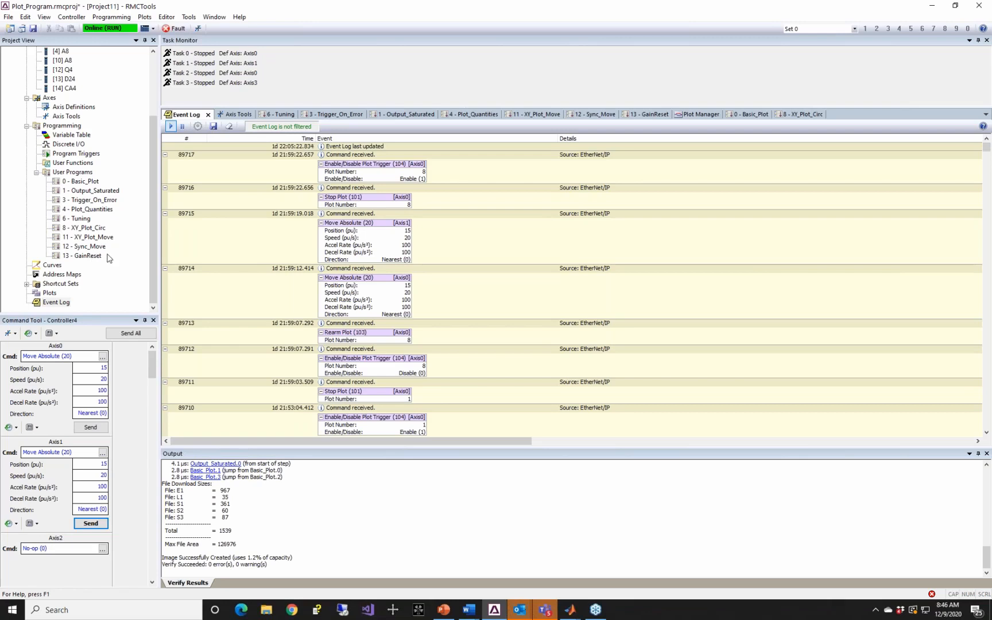
- View the Skew_Lower and Skew_Upper curves in the project, briefly showing and closing the Actuator View
double_click(53, 265)
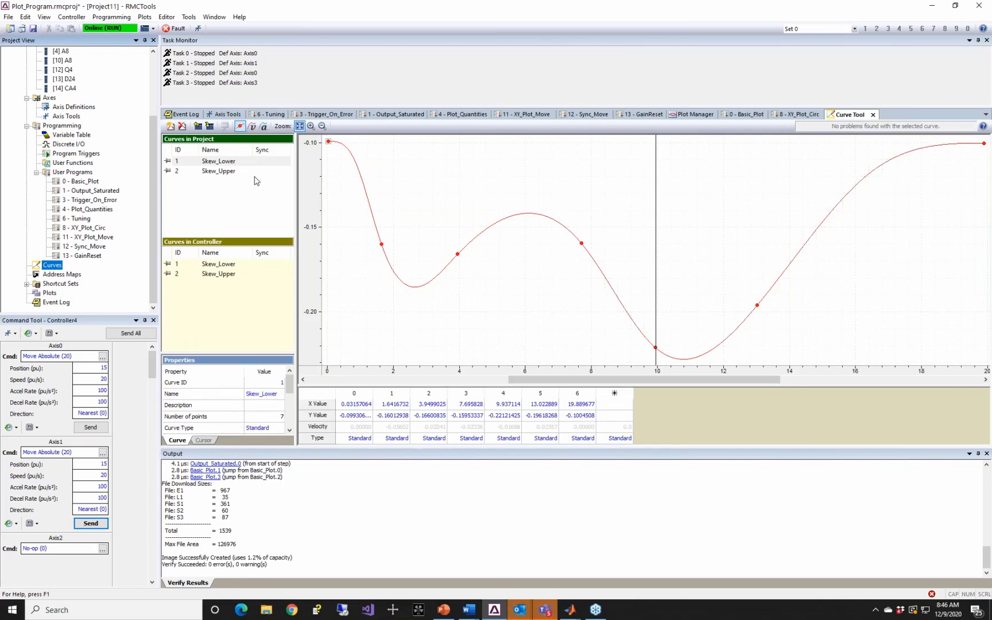
click(38, 18)
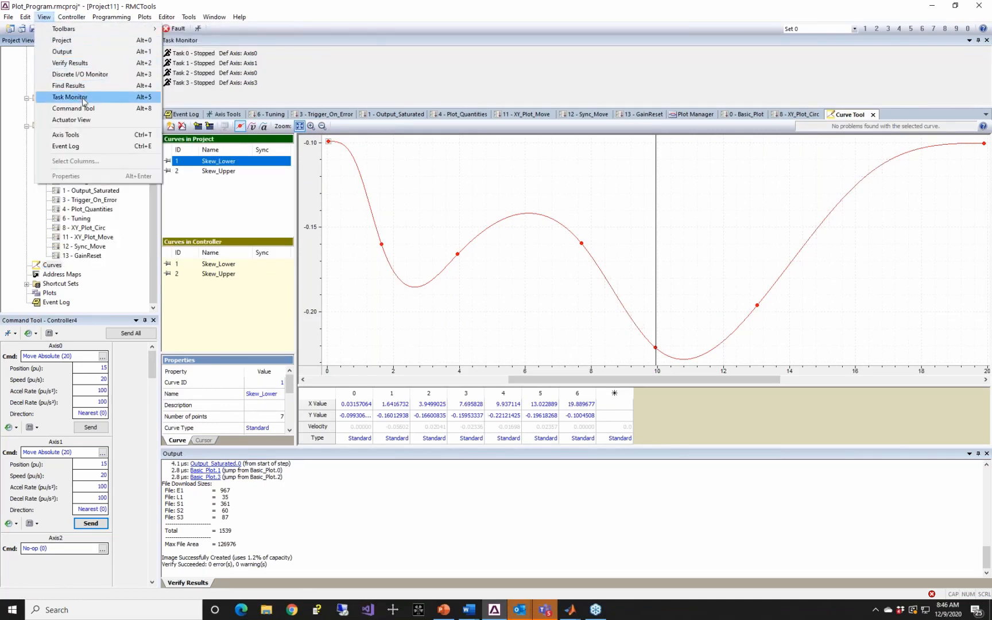
click(75, 119)
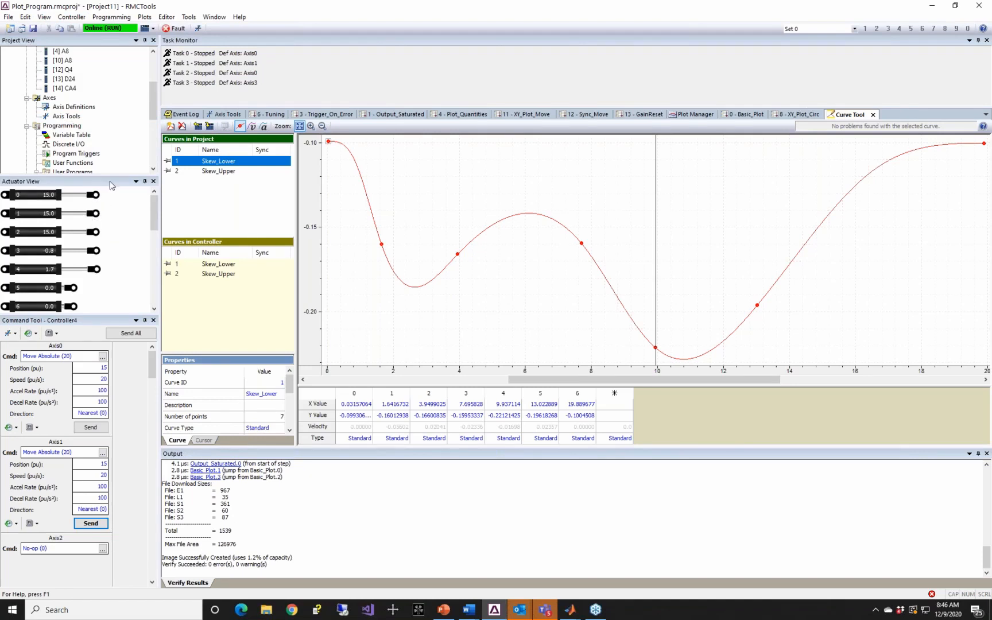
click(154, 182)
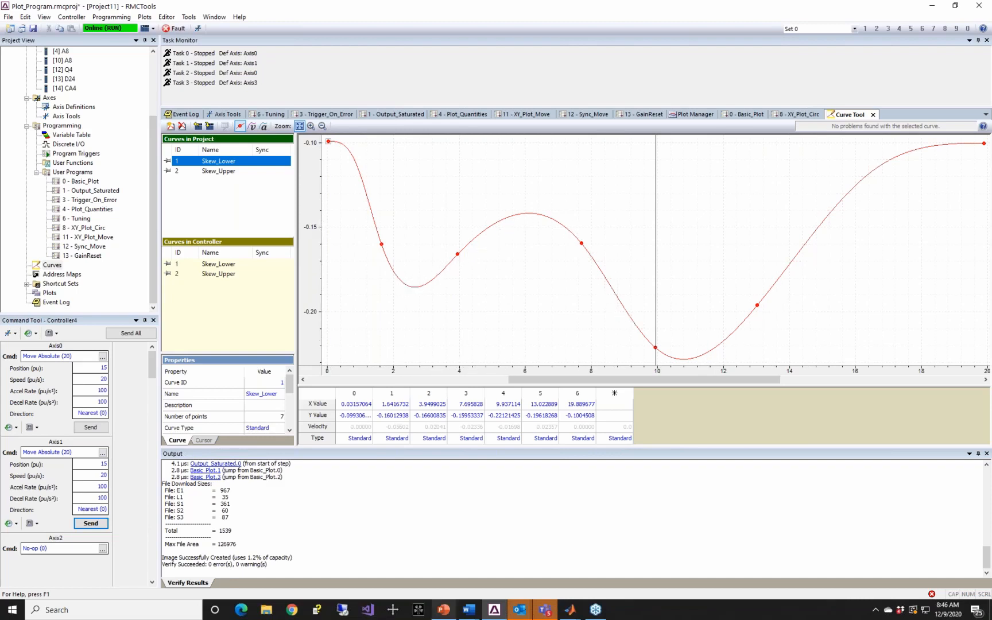
click(236, 173)
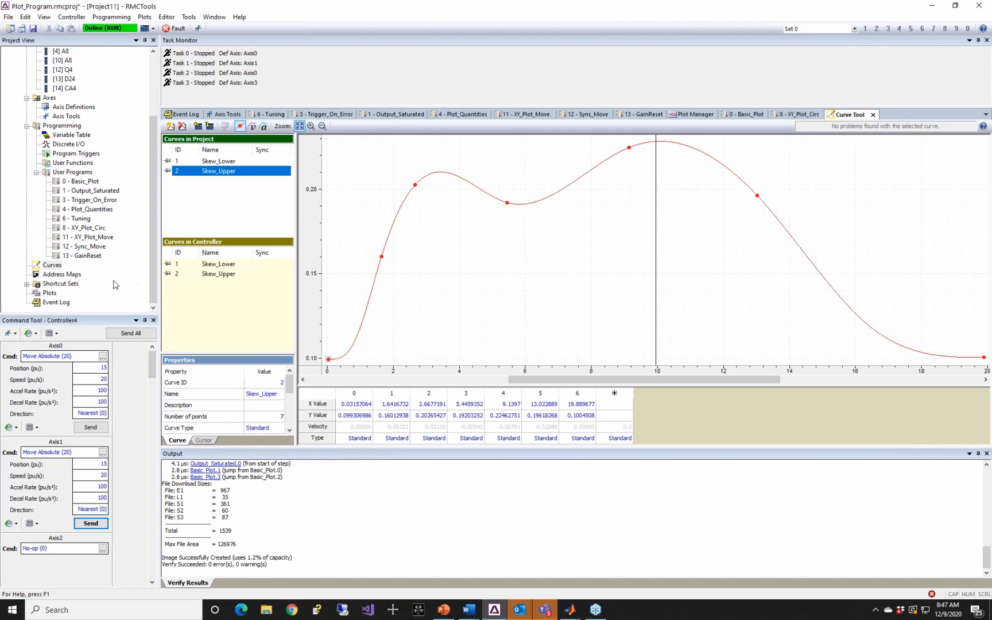
- Examine the move commands, commanded axes and link conditions in the steps of the 12 - Sync_Move user program
double_click(97, 246)
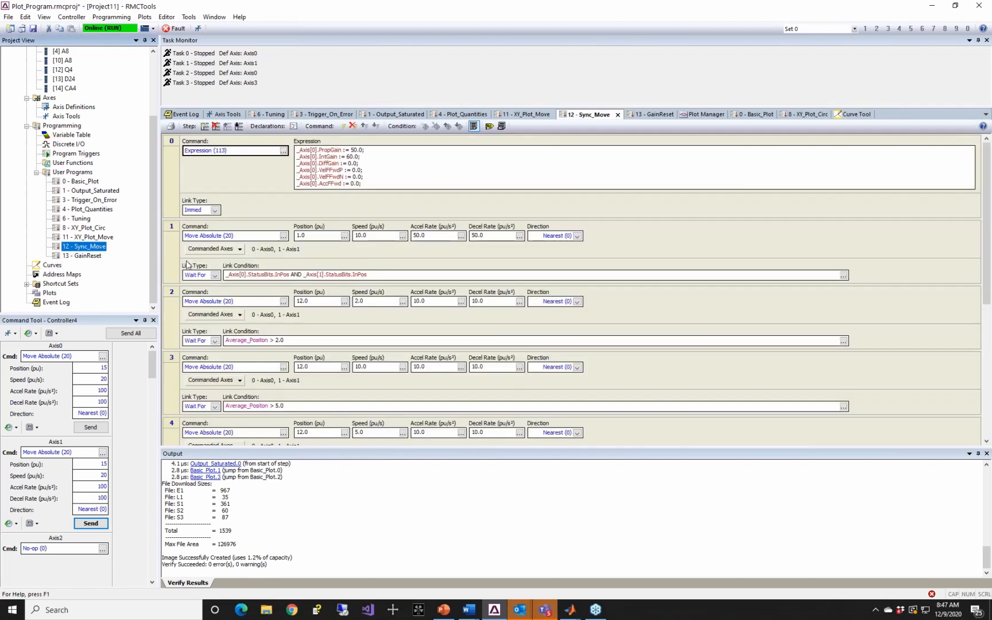
scroll(367, 258, down, 3)
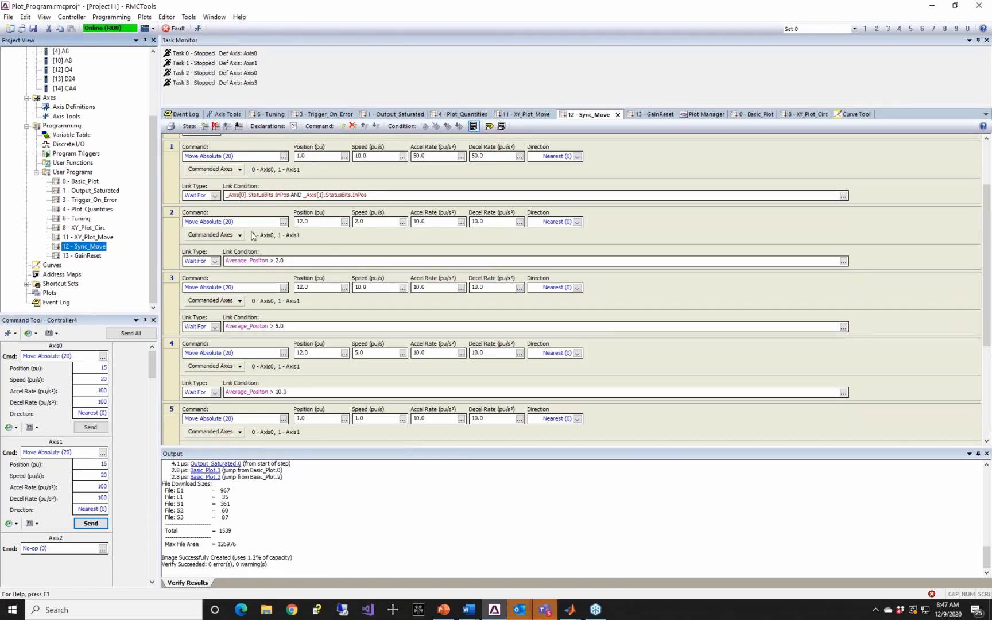
scroll(287, 344, down, 5)
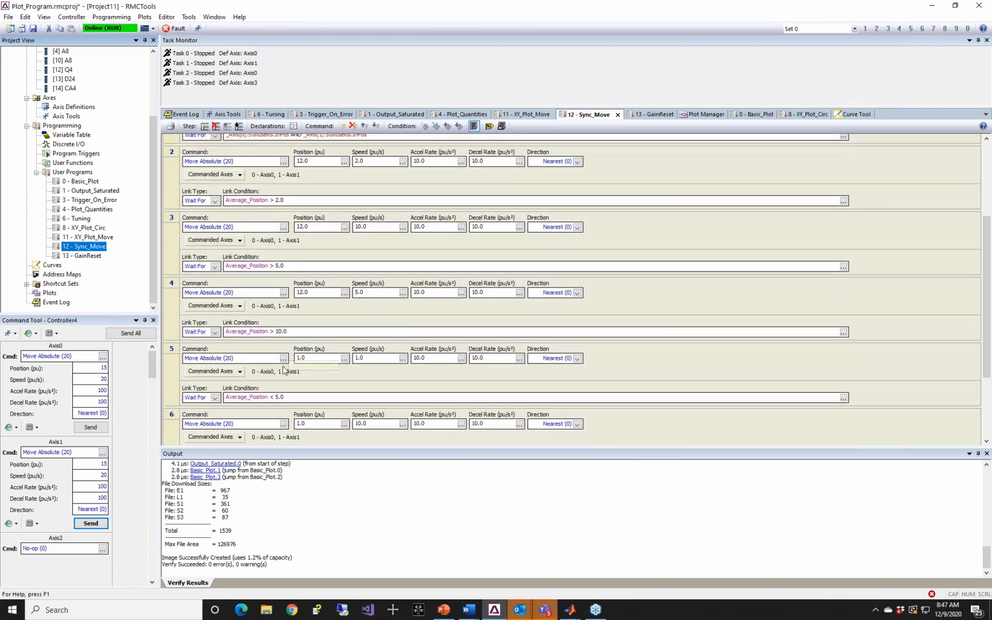
scroll(280, 379, down, 2)
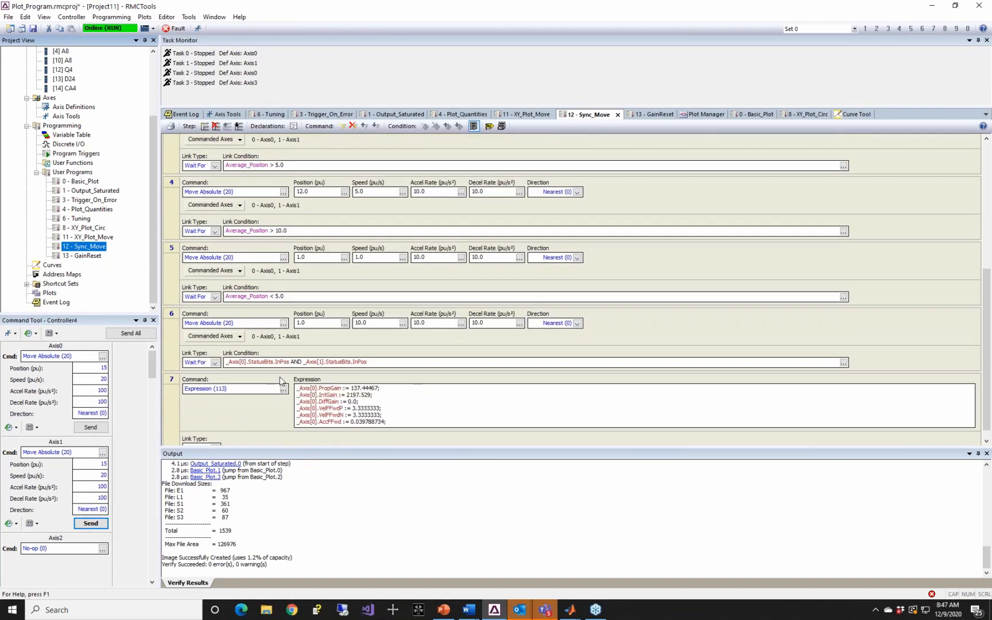
scroll(280, 377, up, 3)
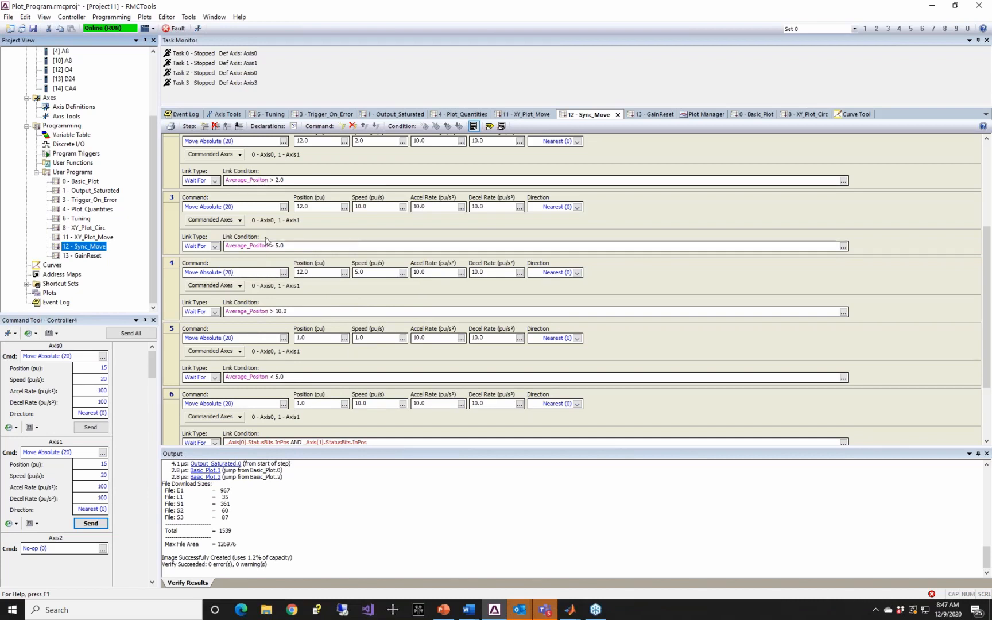
scroll(276, 341, down, 3)
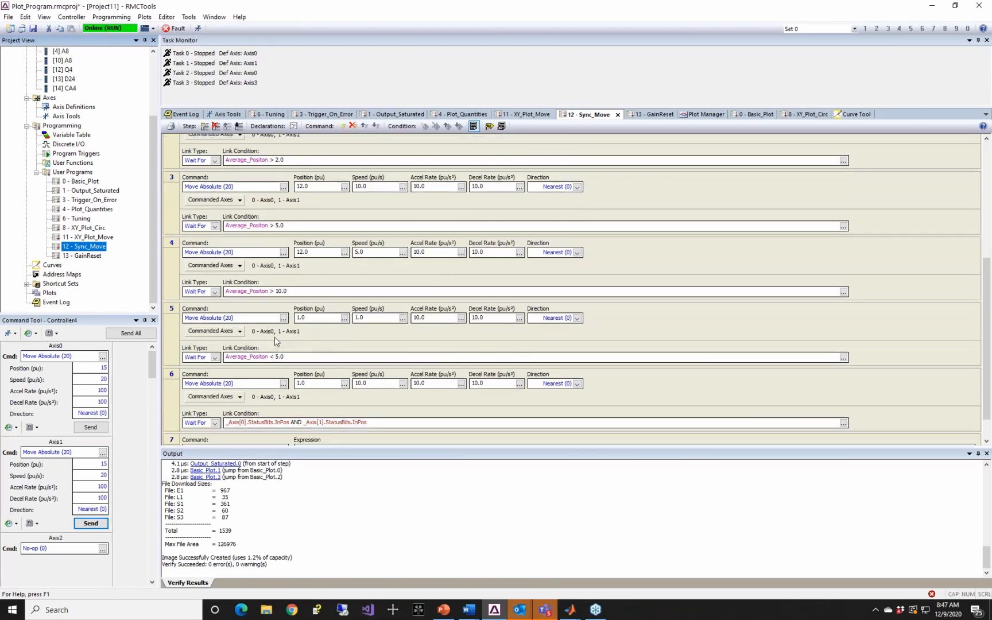
scroll(316, 328, up, 1)
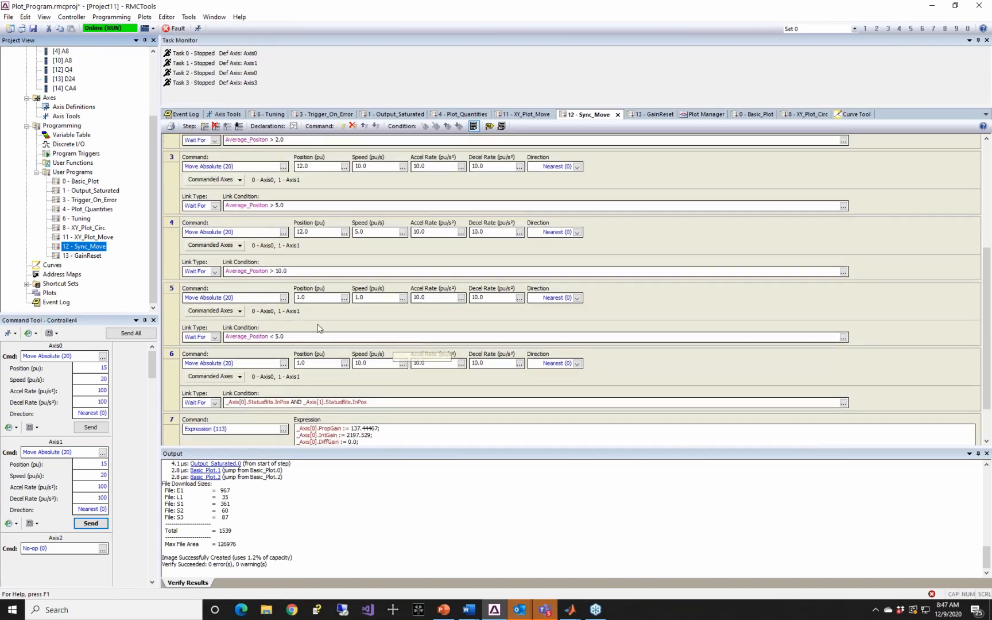
scroll(312, 315, up, 2)
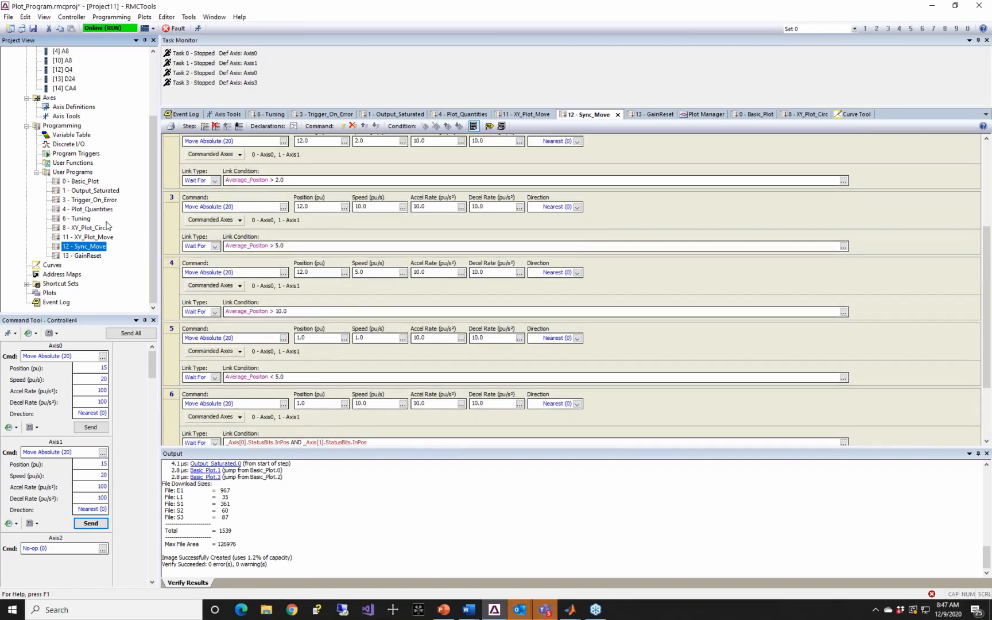
- Open the 4 - Plot_Quantities user program and examine its start task command and skew calculation expression
click(104, 201)
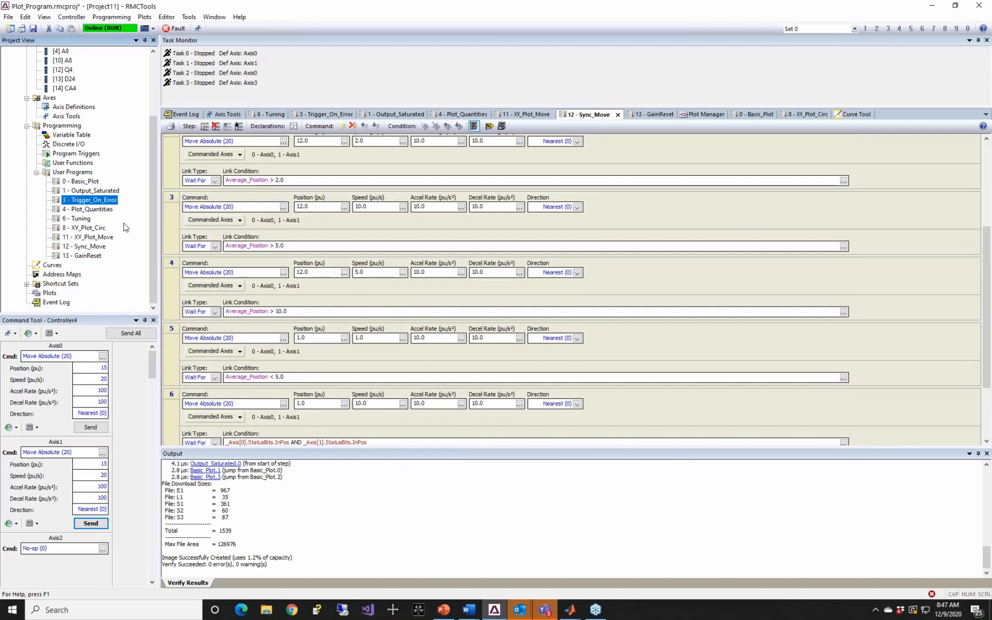
click(99, 210)
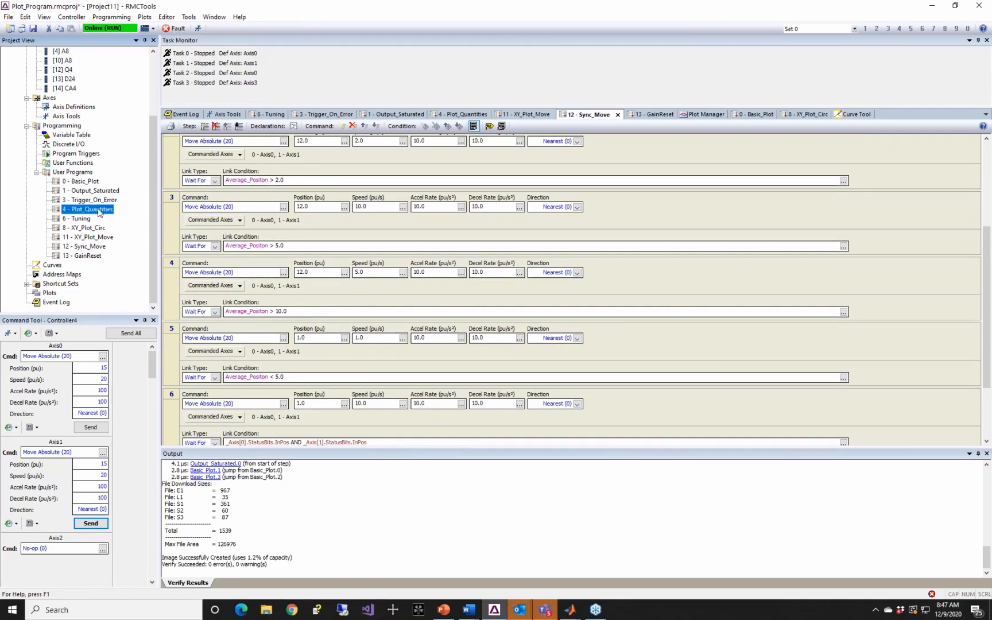
right_click(100, 209)
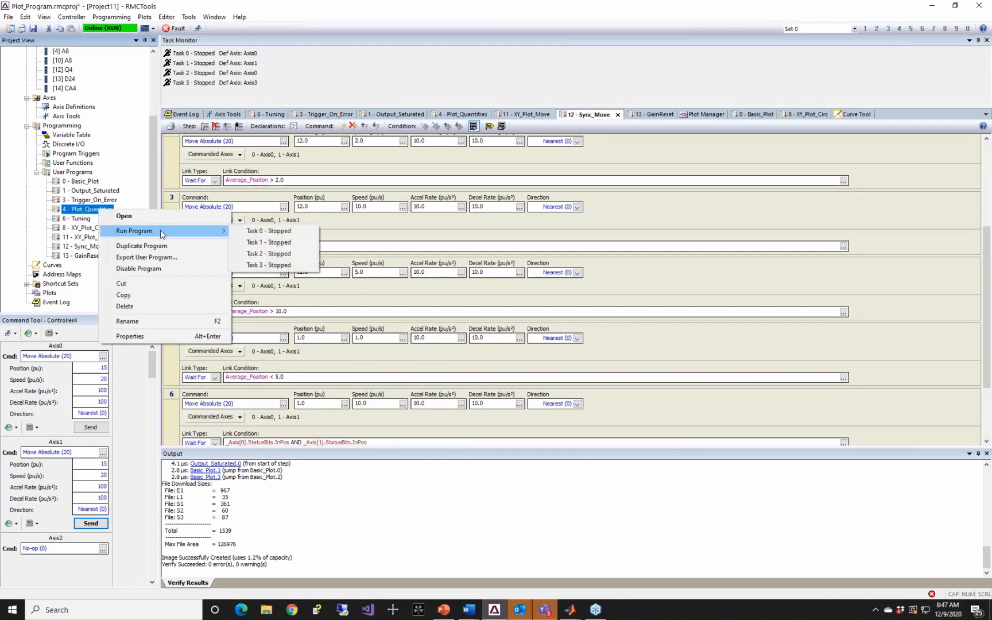
double_click(73, 212)
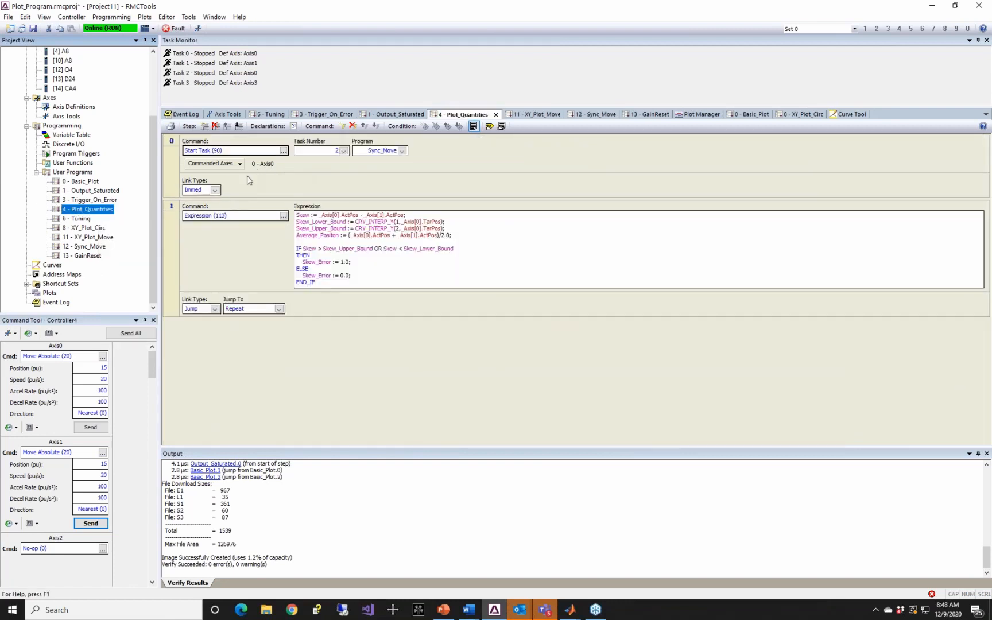
click(501, 256)
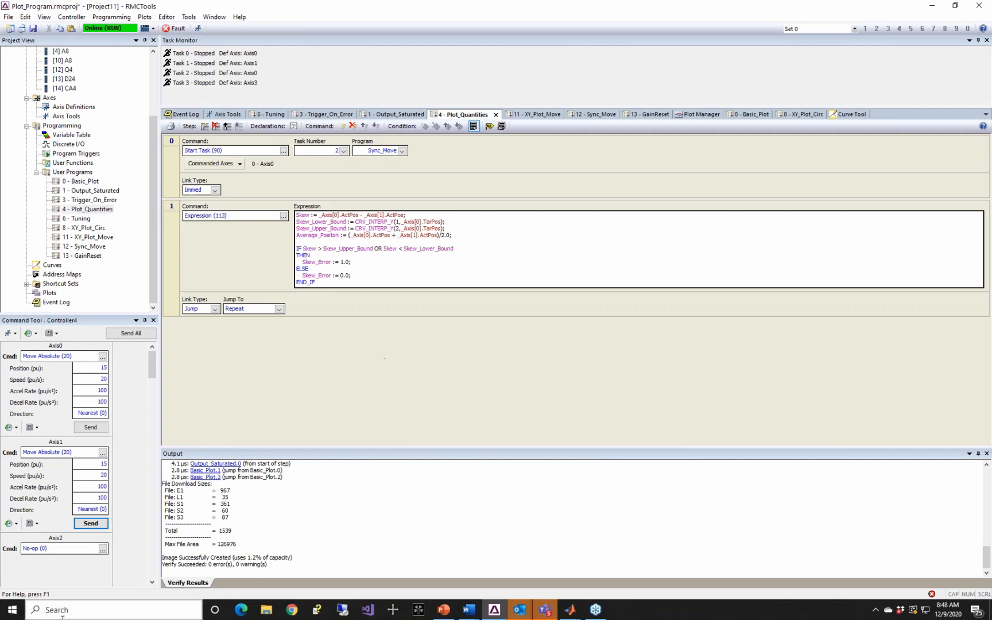
- Run the 4 - Plot_Quantities program on Task 0 and start a trend of the 3 - Plot_Quantities plot
right_click(97, 211)
mouse_move(189, 227)
click(258, 228)
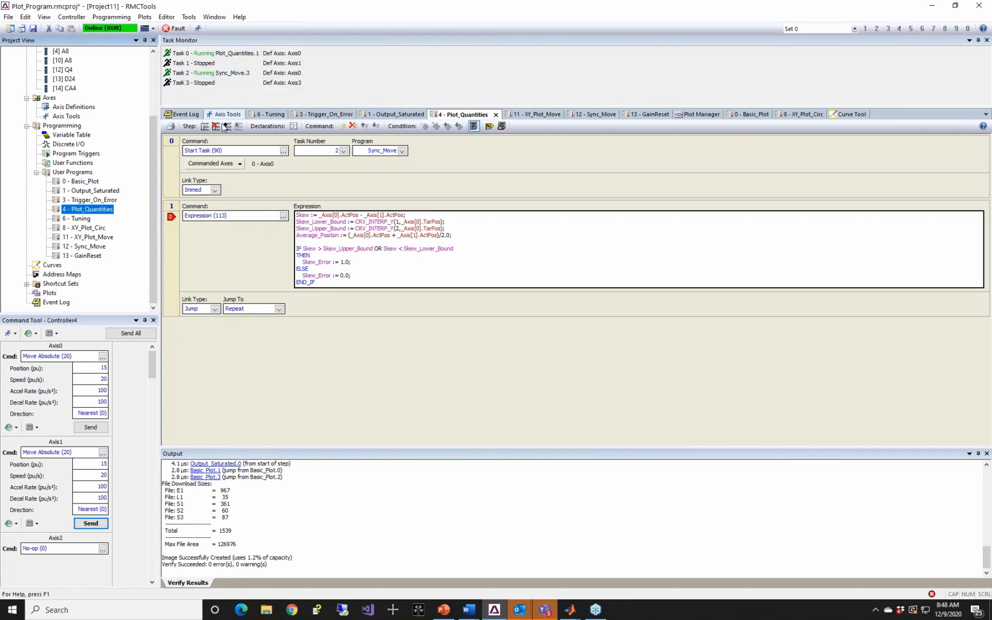
click(684, 115)
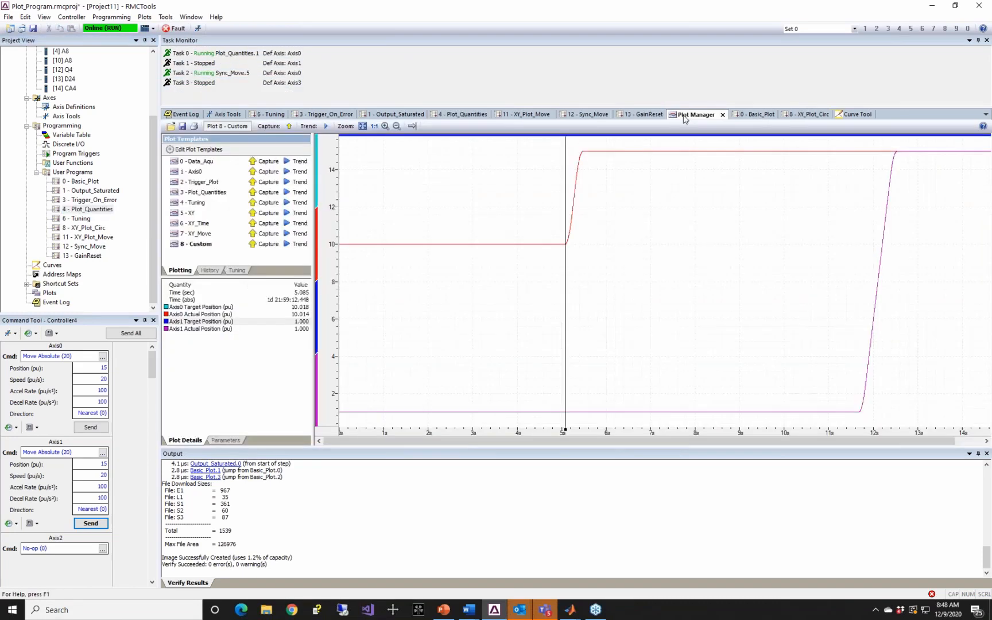
click(289, 194)
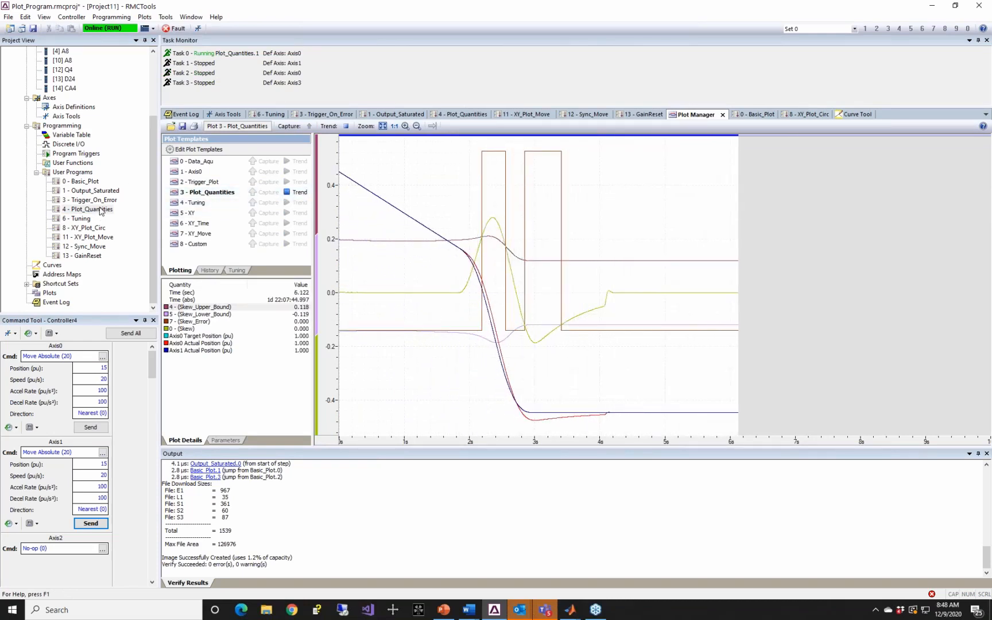
- Record a new trend of the 3 - Plot_Quantities plot while rerunning the 4 - Plot_Quantities program on Task 0, stopping the trend after the move
click(297, 192)
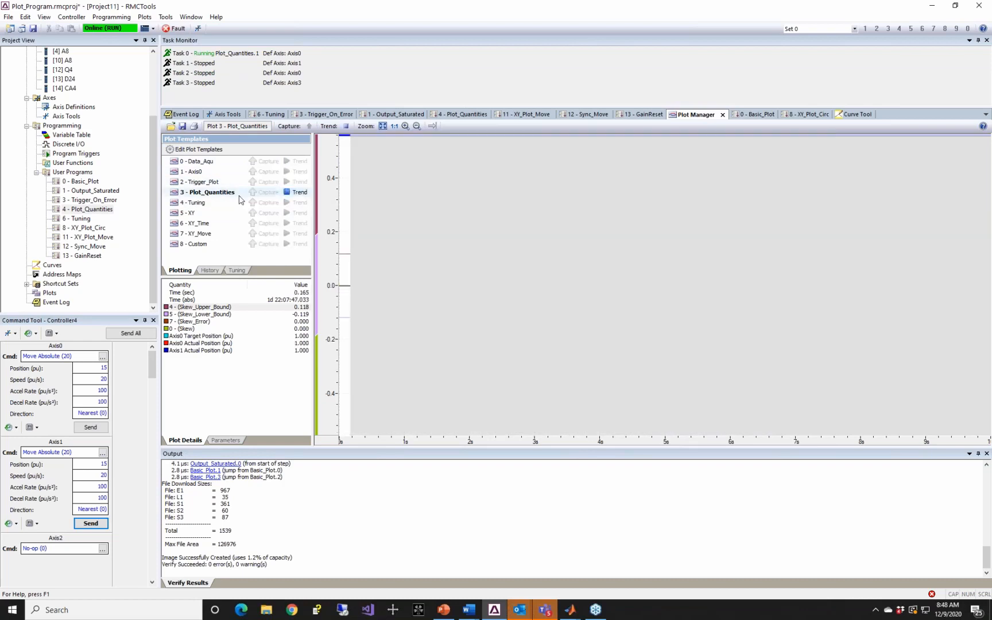
right_click(91, 209)
mouse_move(174, 237)
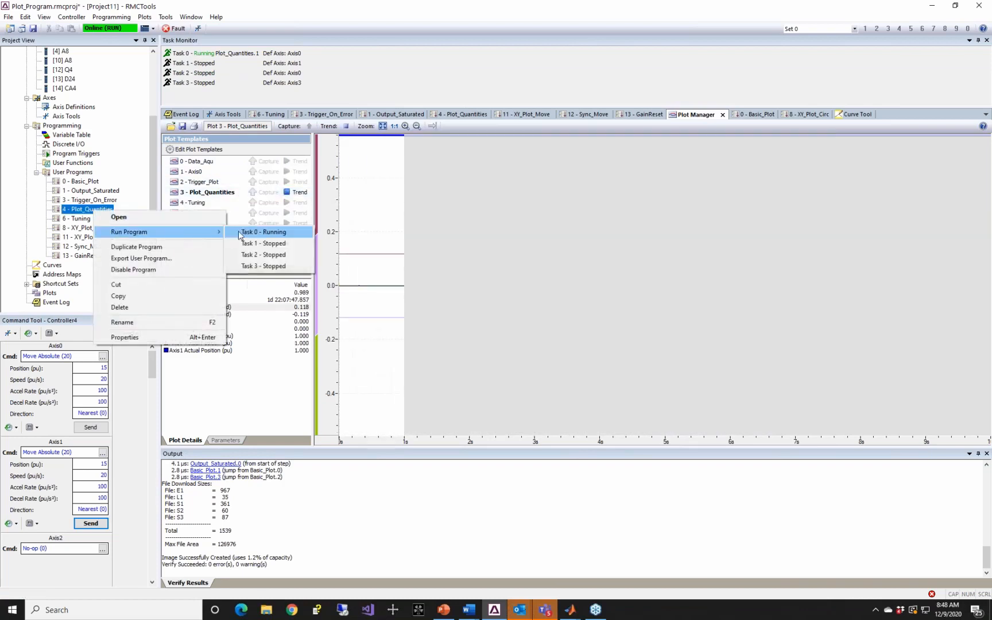
click(265, 254)
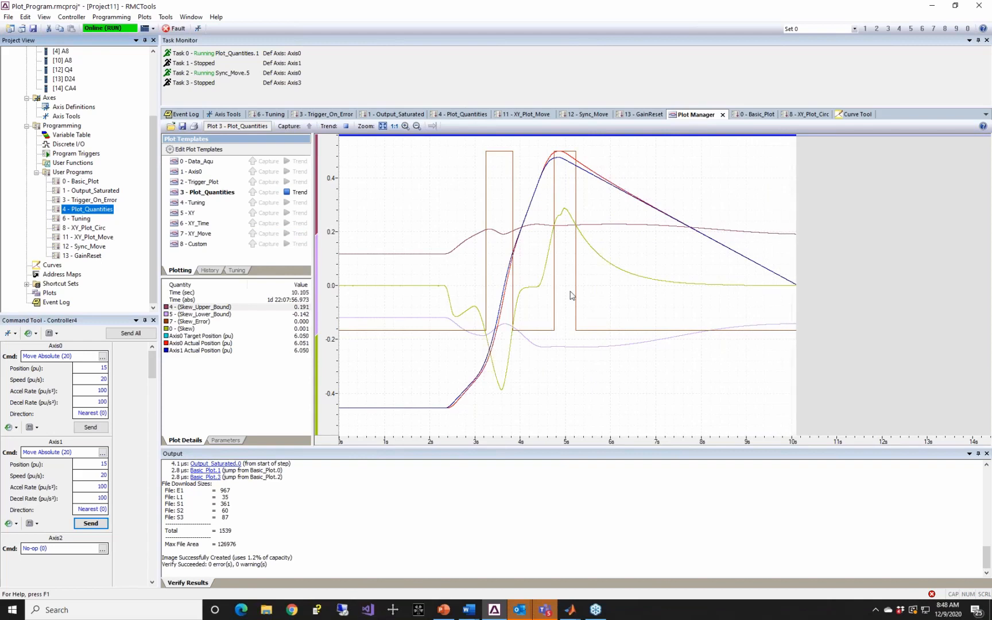
click(296, 193)
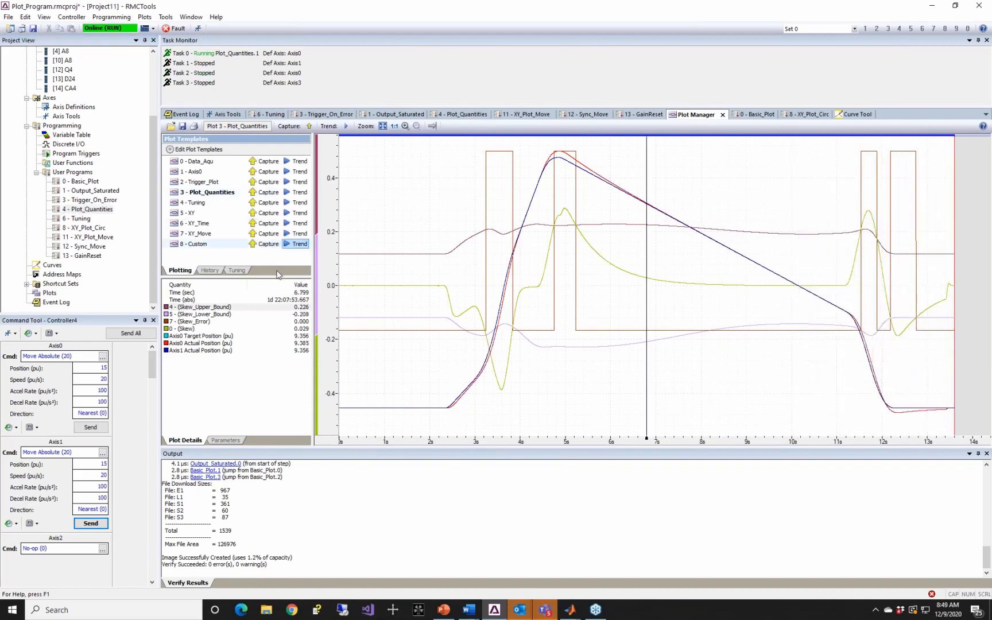
- Hide the Skew_Upper_Bound, Skew_Lower_Bound, Skew_Error and Skew curves in the recorded plot
click(223, 310)
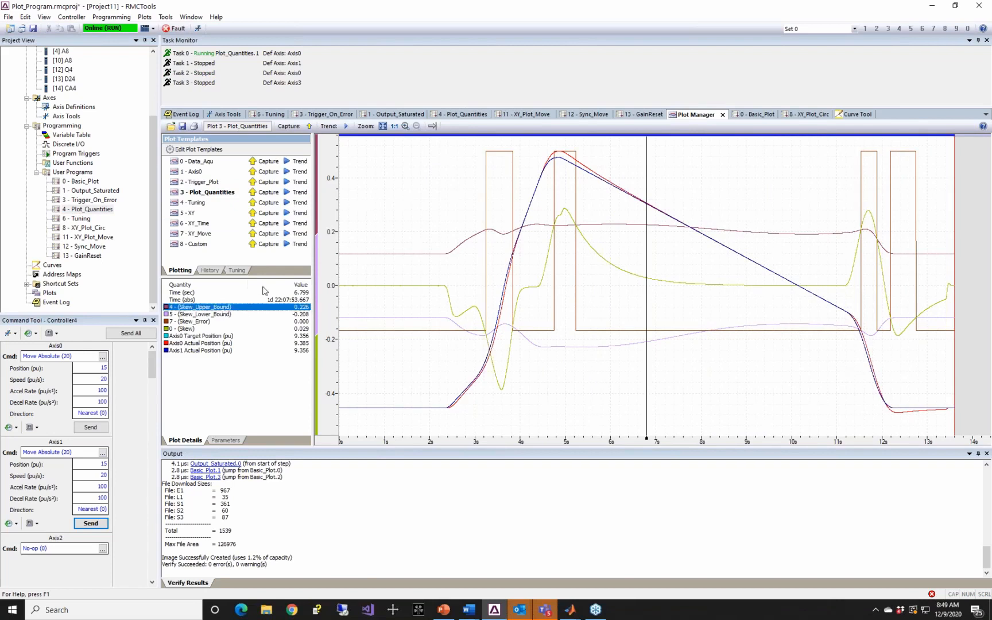
key(space)
key(Down)
key(space)
key(Down)
key(space)
key(Down)
key(space)
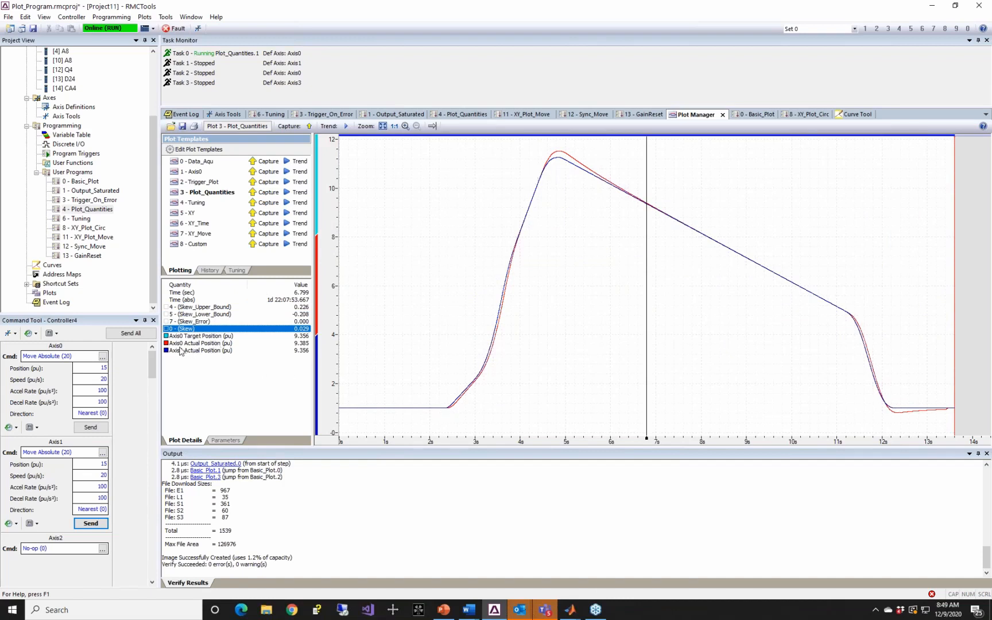
- Compare the Axis1 and Axis0 actual positions with the Axis0 target position by isolating each curve in turn, and restore both actual curves
click(204, 337)
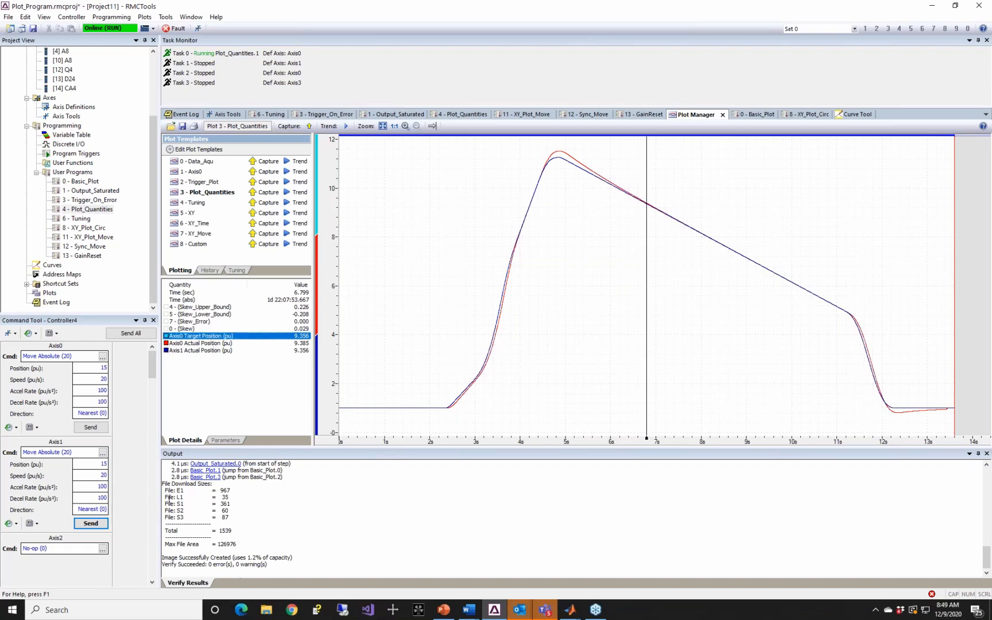
click(166, 351)
click(167, 344)
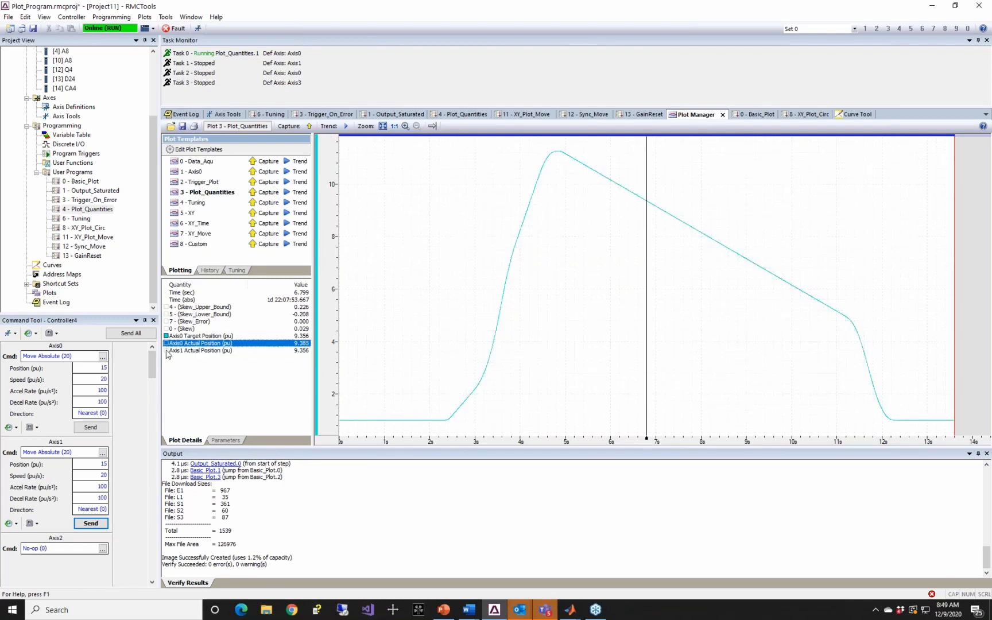
click(166, 351)
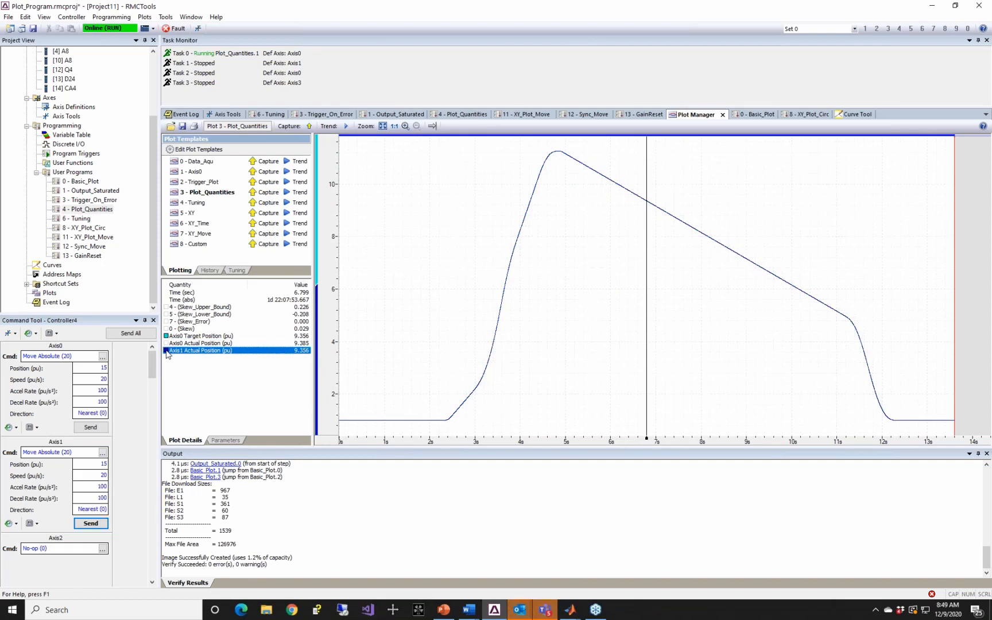
click(166, 351)
click(166, 344)
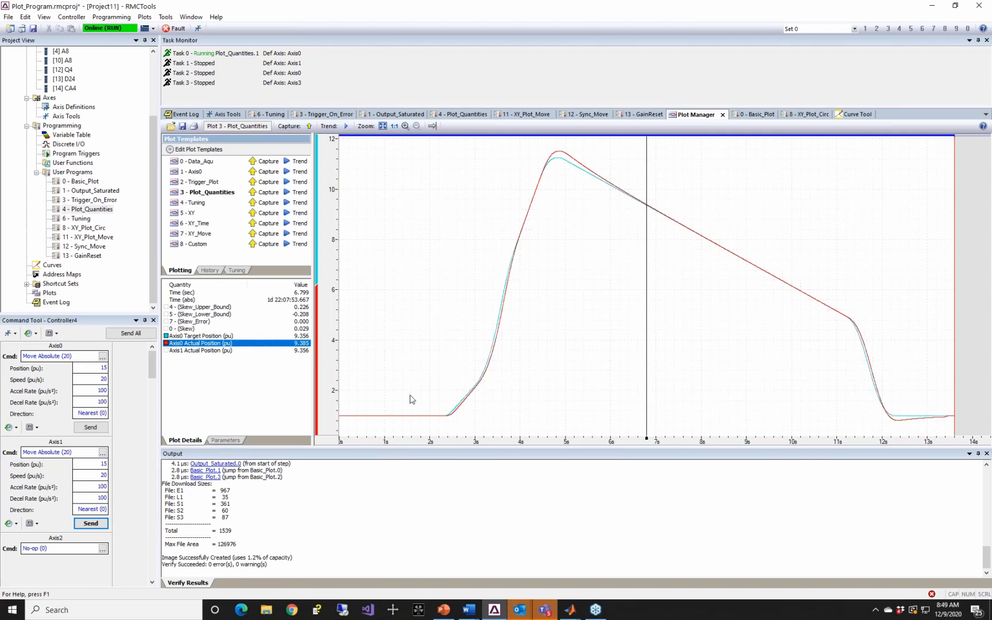
click(165, 350)
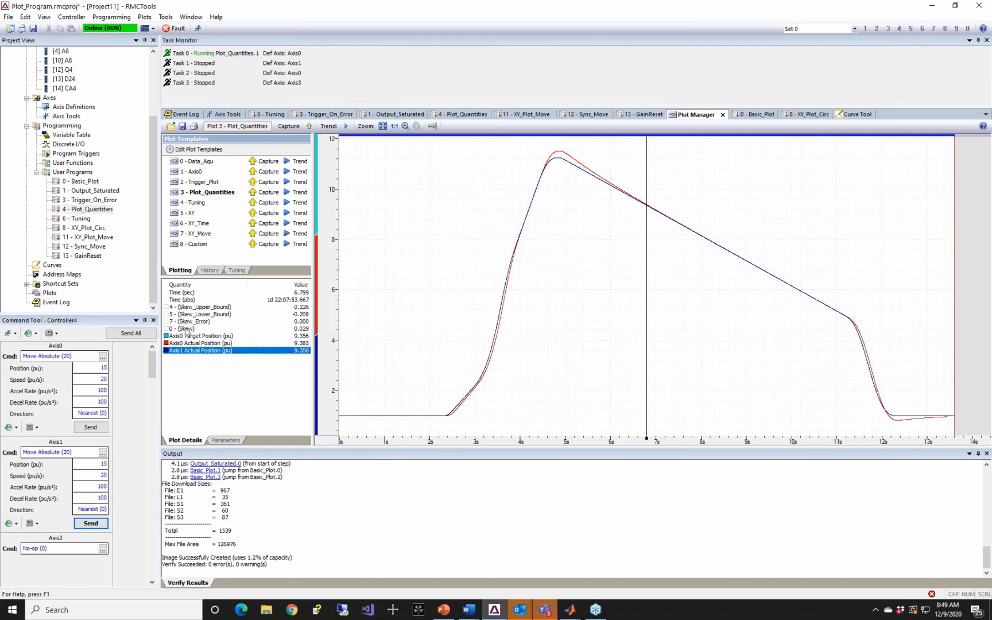
- Show the Skew, Skew_Upper_Bound, Skew_Lower_Bound and Skew_Error curves in the plot again
click(167, 329)
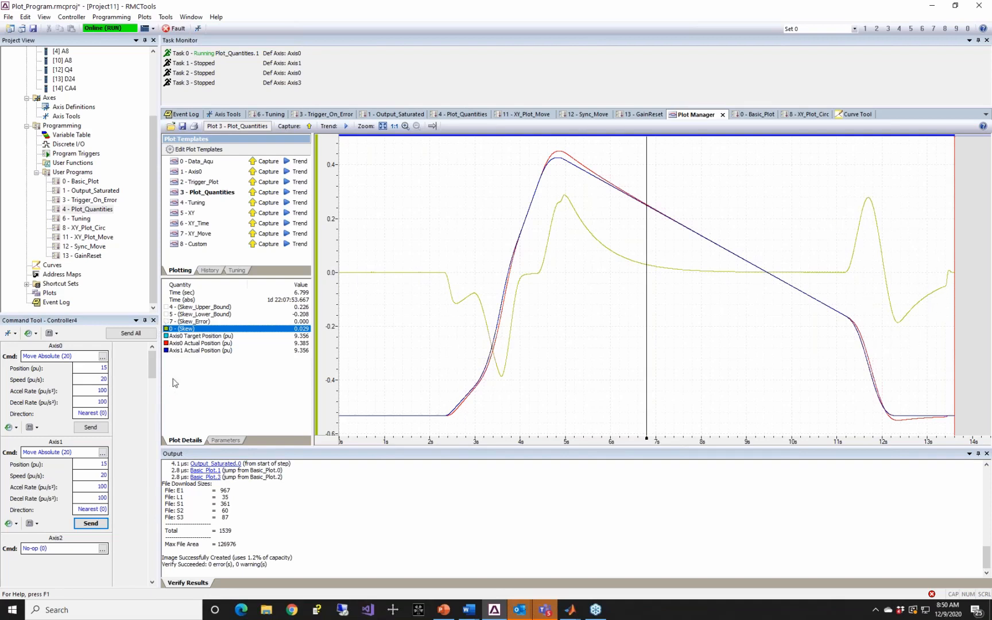
click(166, 307)
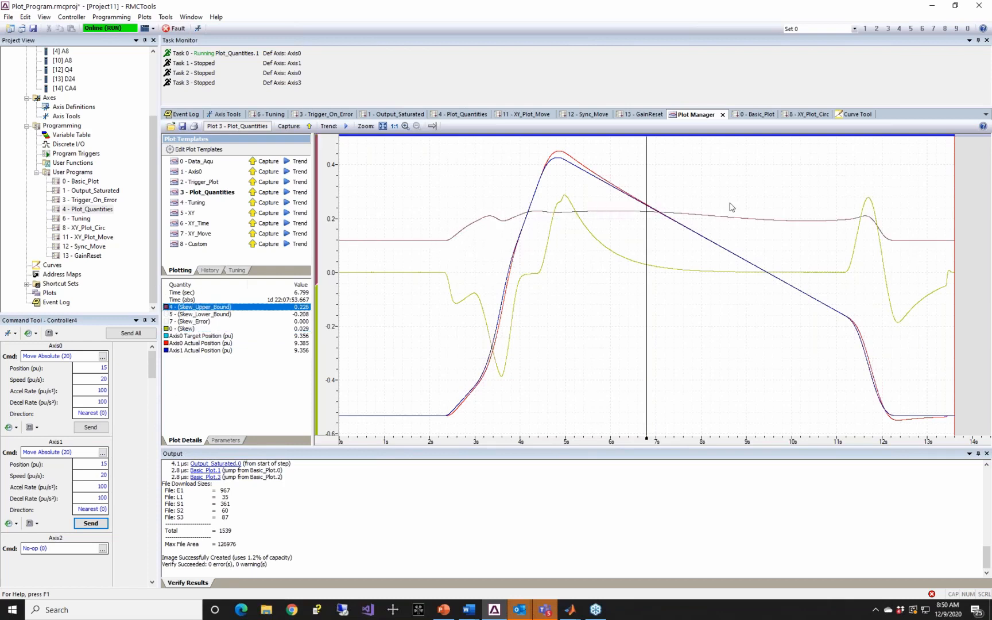
click(167, 315)
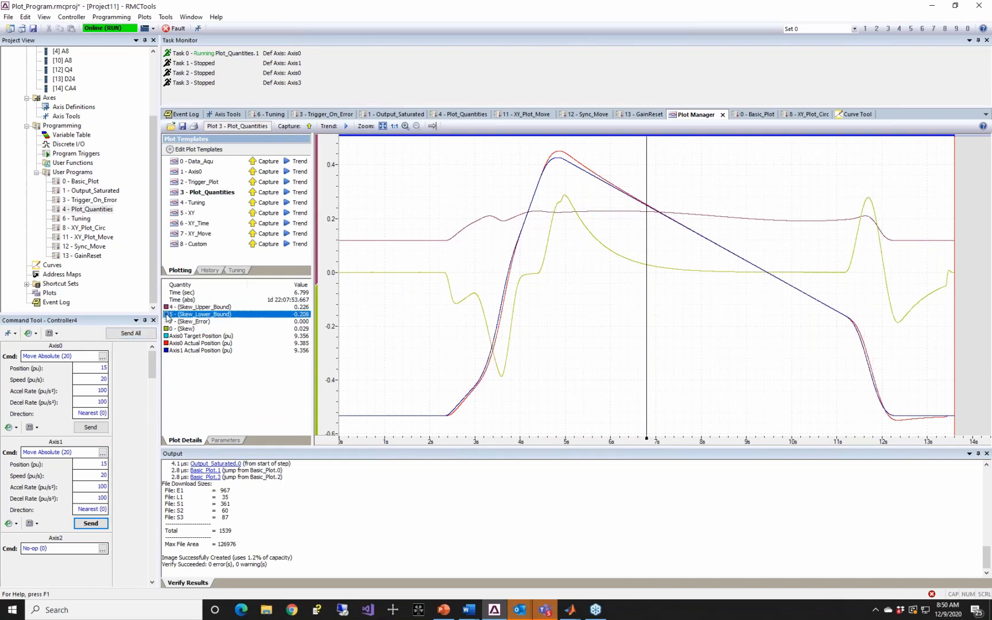
click(167, 315)
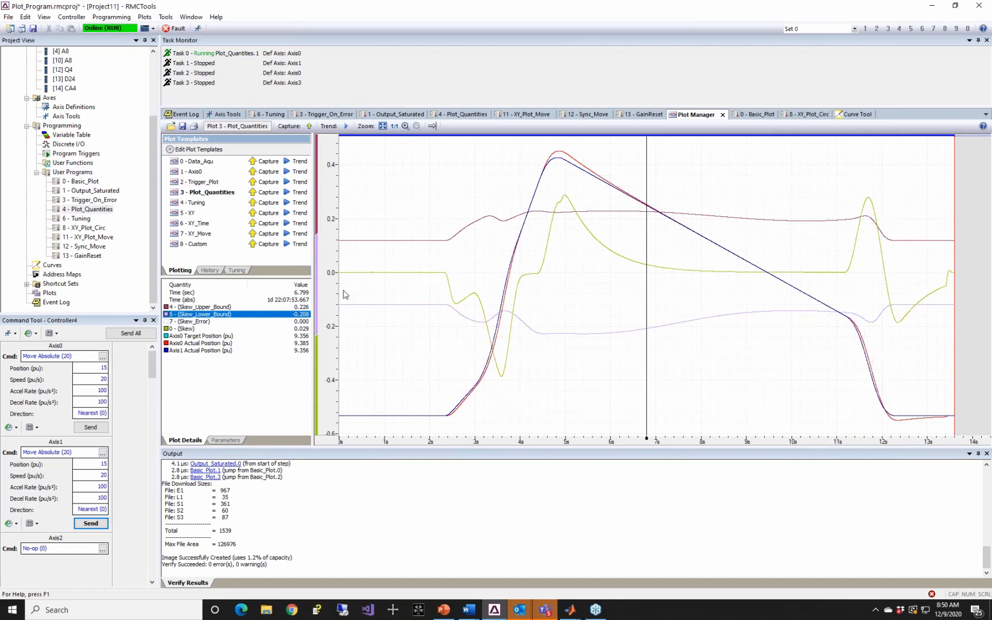
click(168, 321)
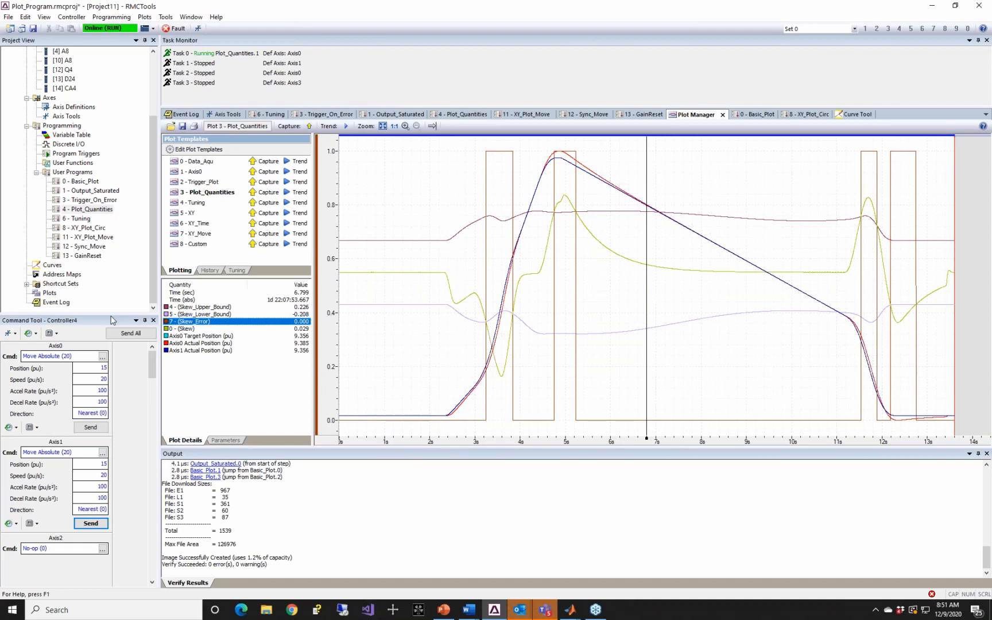
- Open the 3 - Plot_Quantities template for editing and examine its skew bound, skew error and skew data items
click(231, 193)
double_click(230, 192)
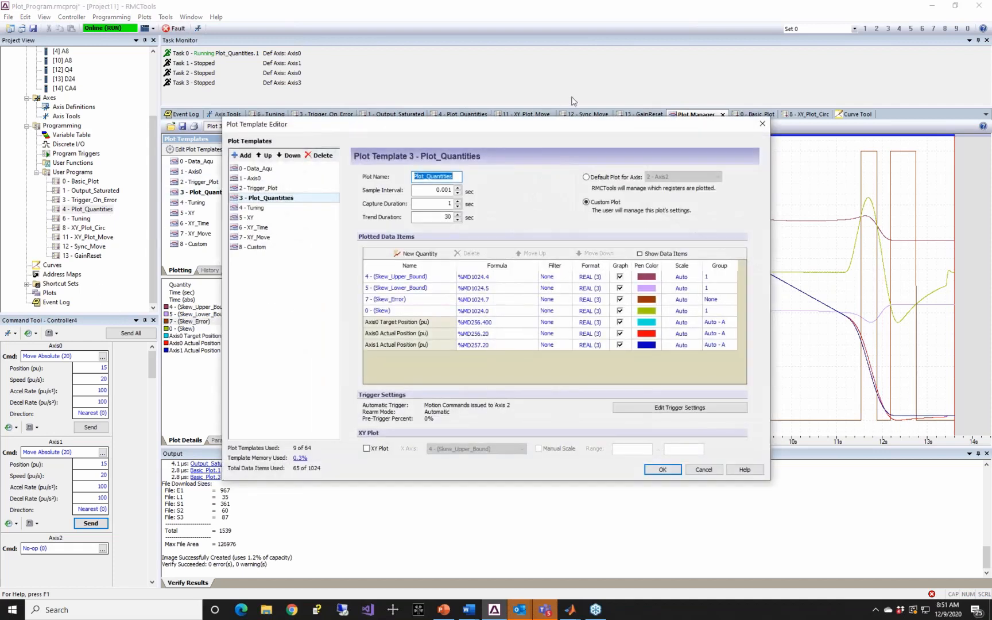
drag(591, 105, 632, 86)
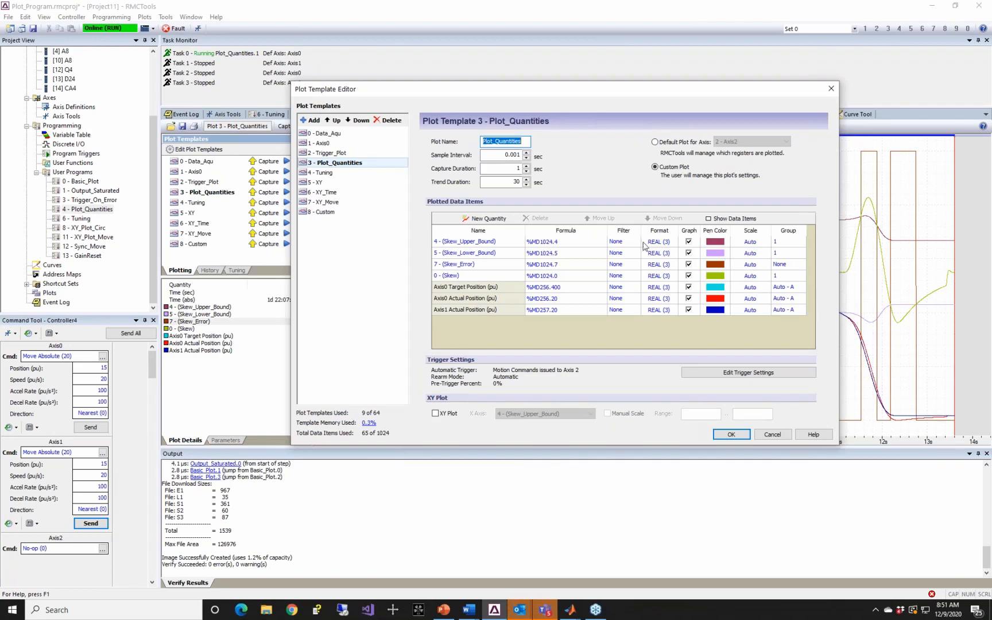
click(500, 244)
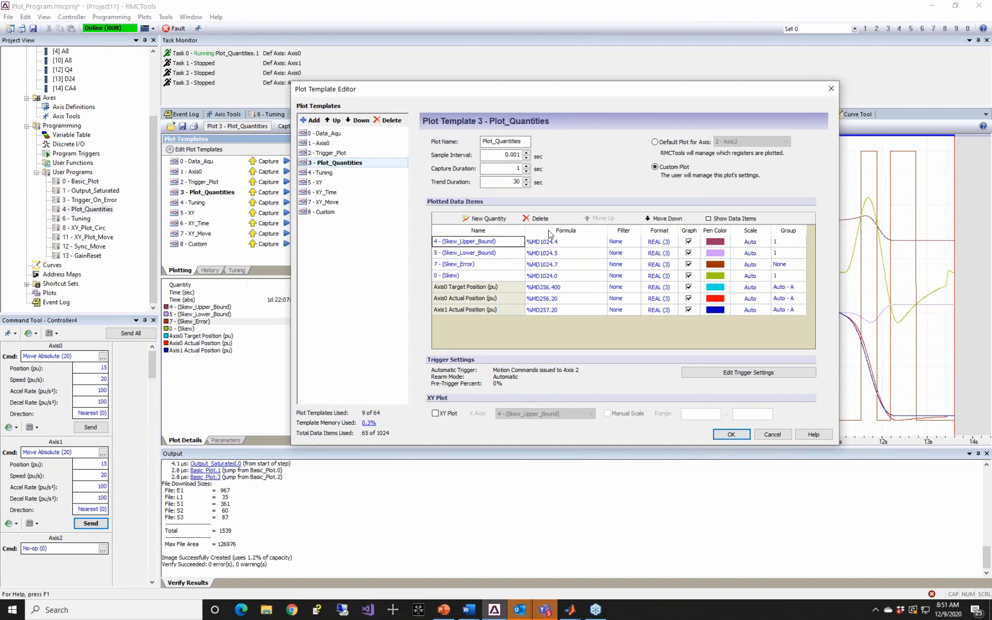
key(Down)
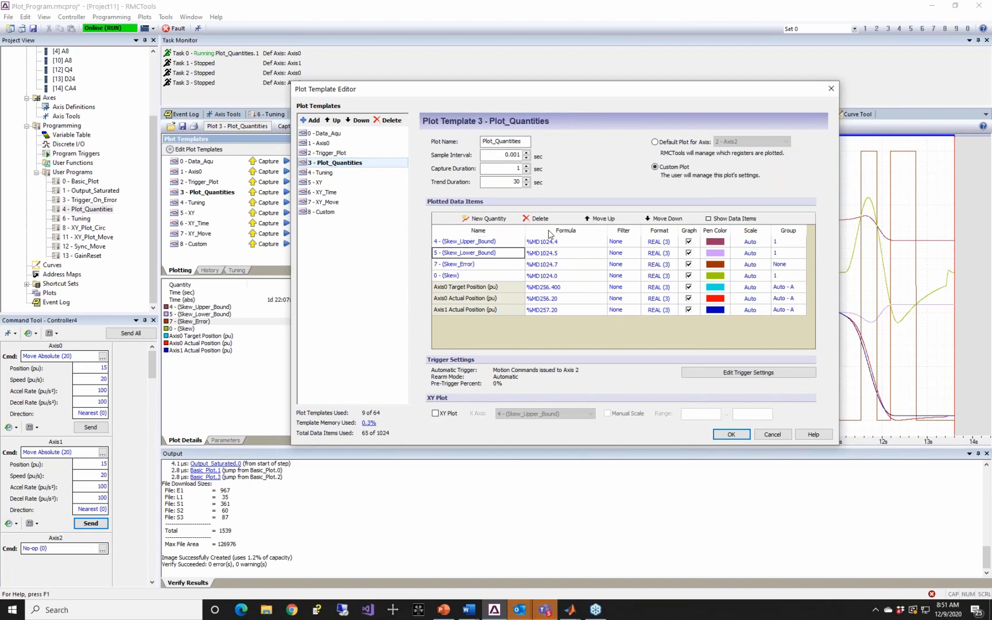
key(Down)
key(Down)
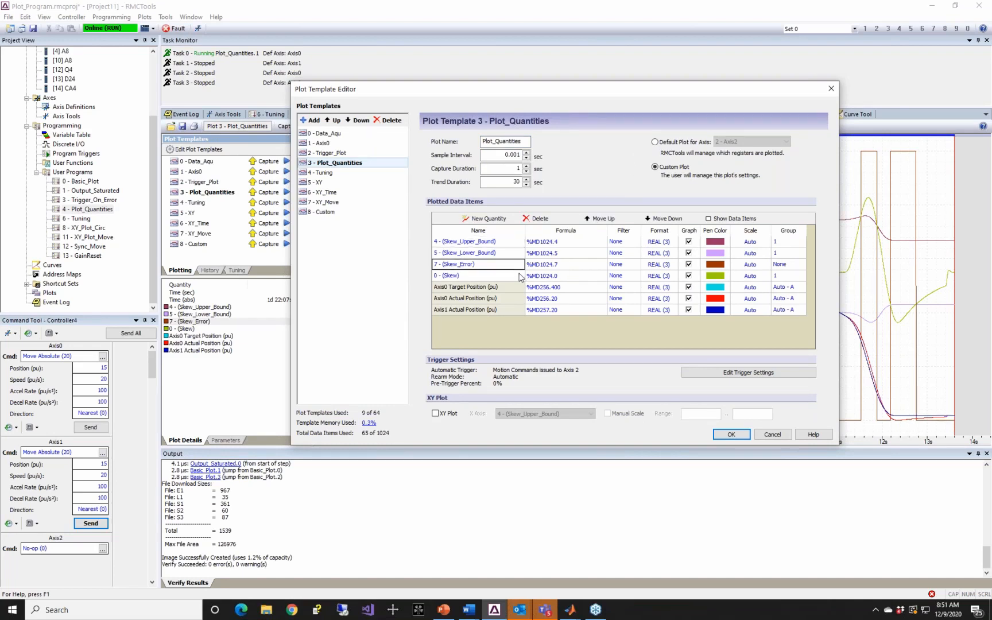
- Locate the Skew, Skew_Upper_Bound, Skew_Lower_Bound and Skew_Error variables among the Variable Table's selectable plot quantities, and close the selection without adding any
click(488, 219)
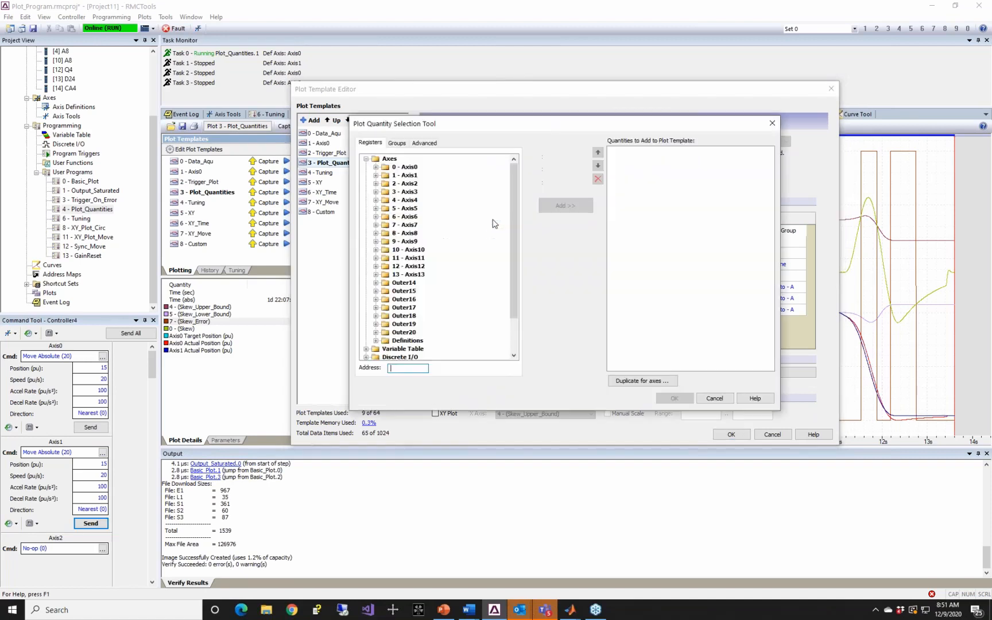
scroll(376, 336, down, 1)
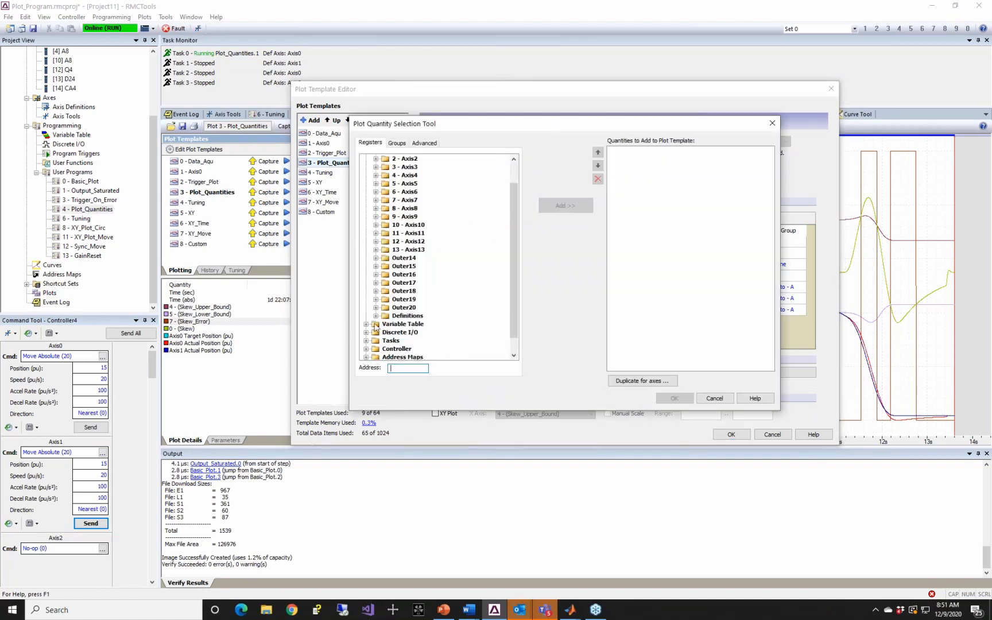
click(366, 325)
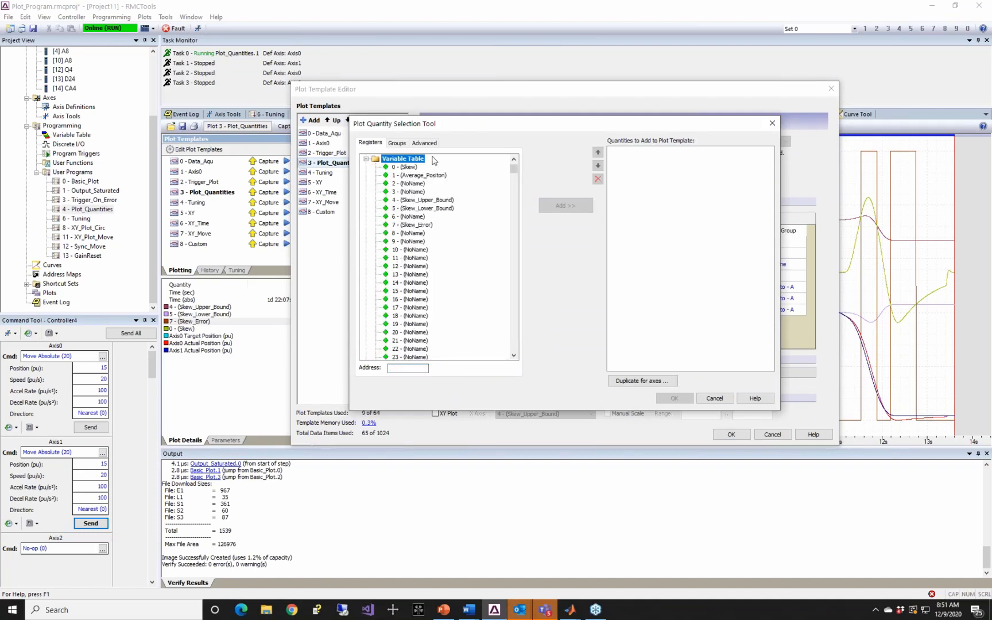
click(415, 167)
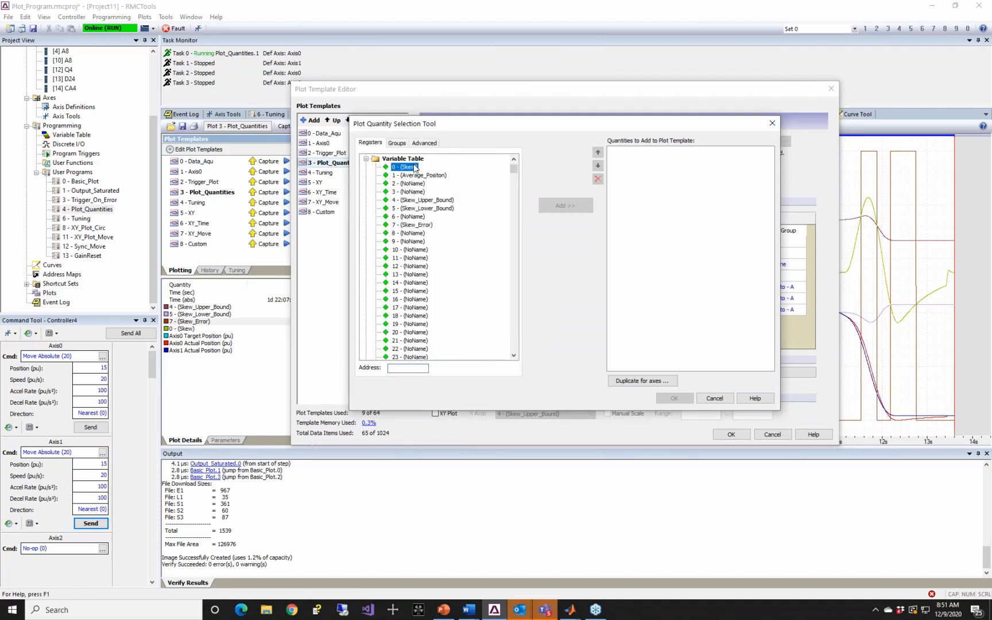
click(433, 201)
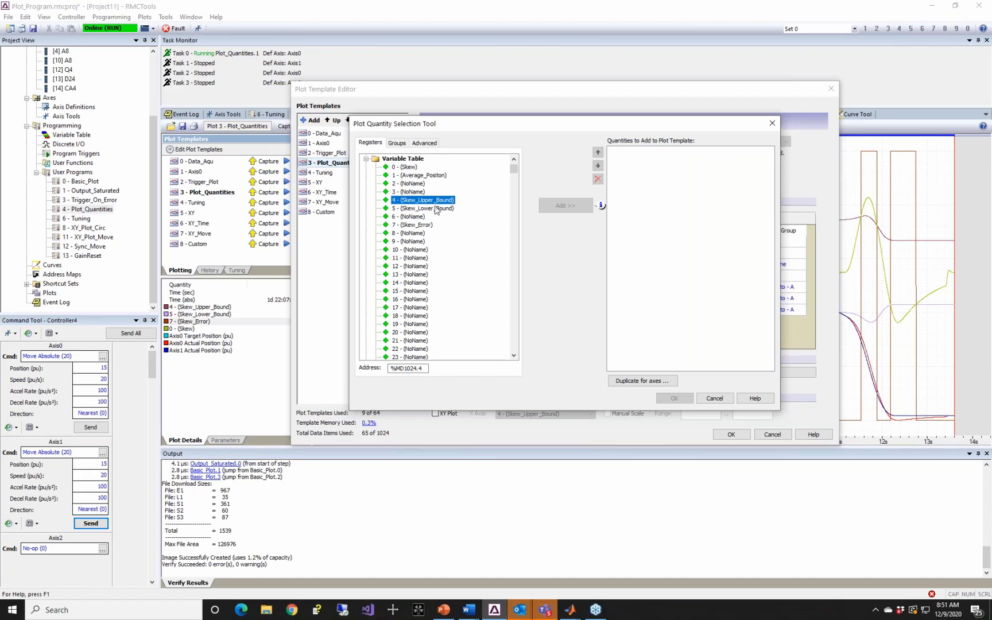
click(435, 209)
click(431, 227)
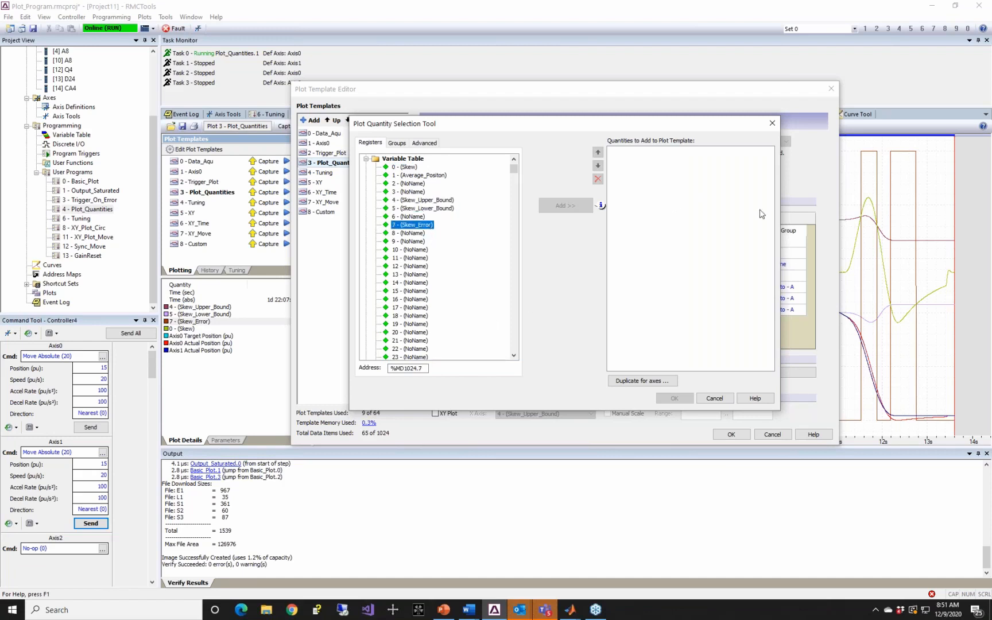
click(772, 124)
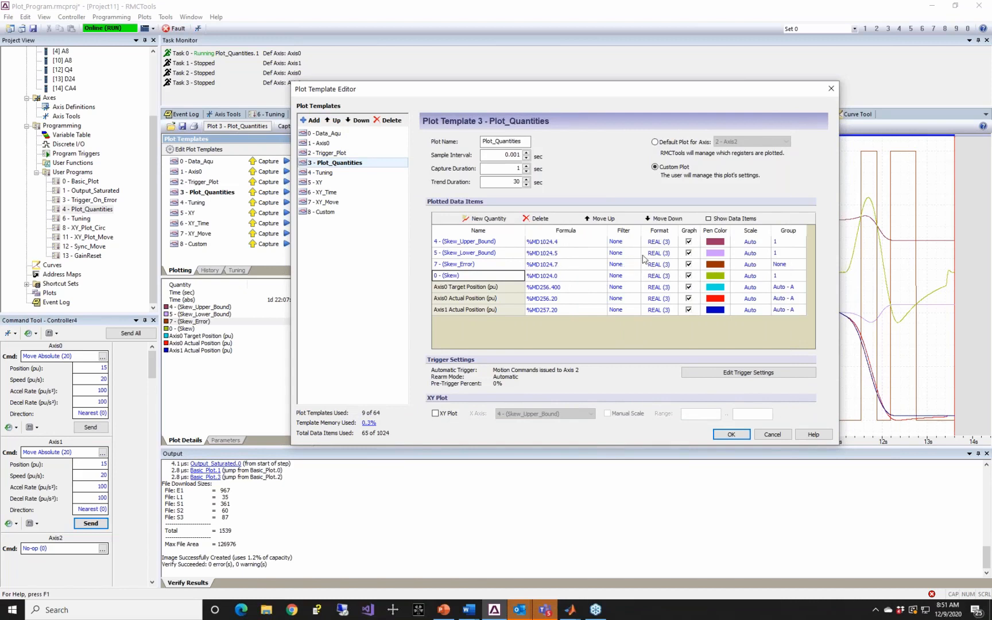
- Examine the scale group assignments of the skew, skew bound and skew error items in the Plot_Quantities template
click(775, 276)
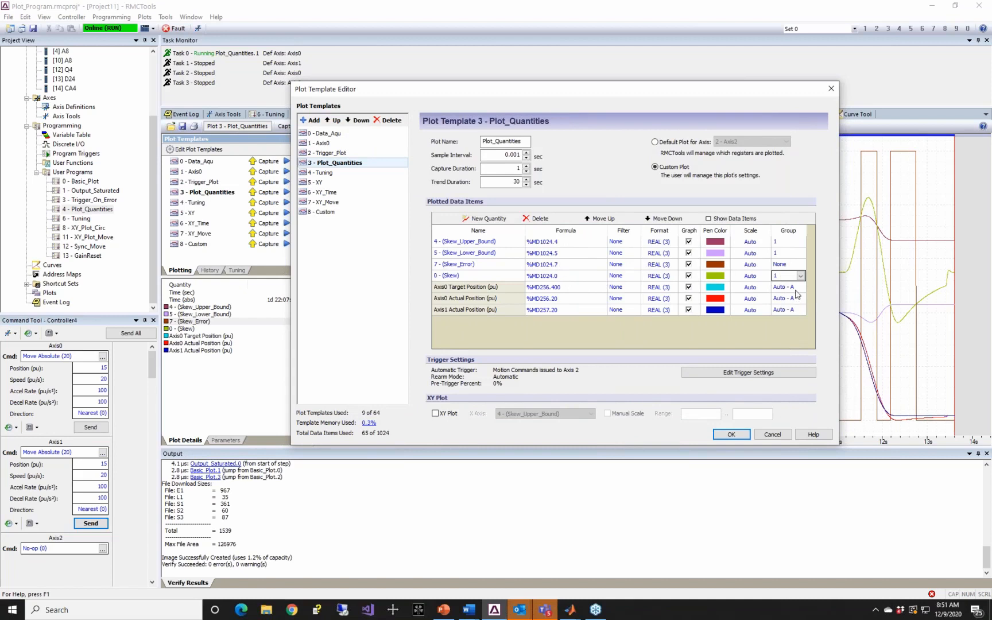
click(795, 253)
click(796, 242)
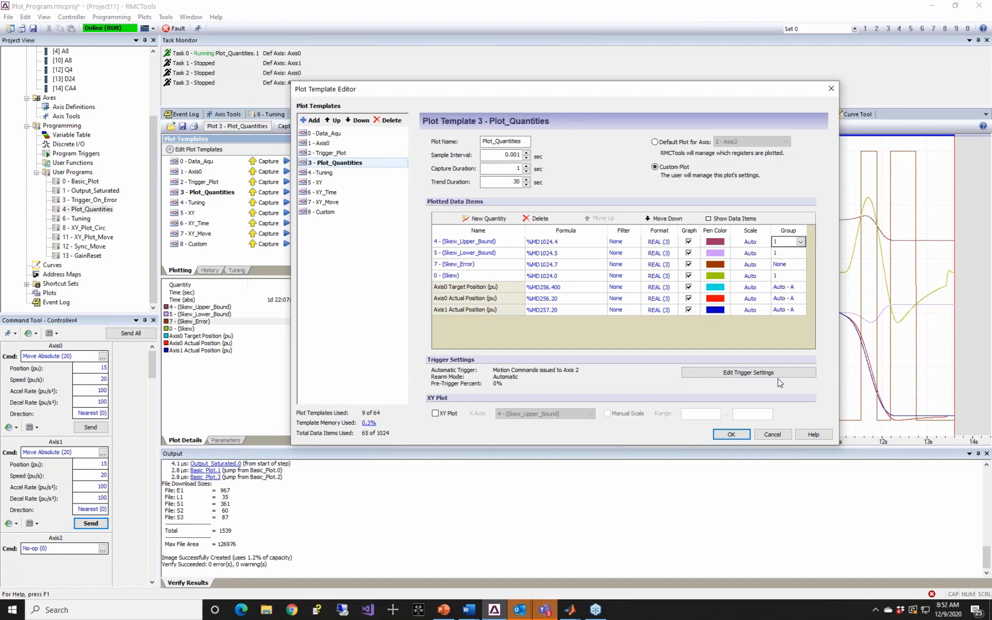
click(791, 253)
click(792, 276)
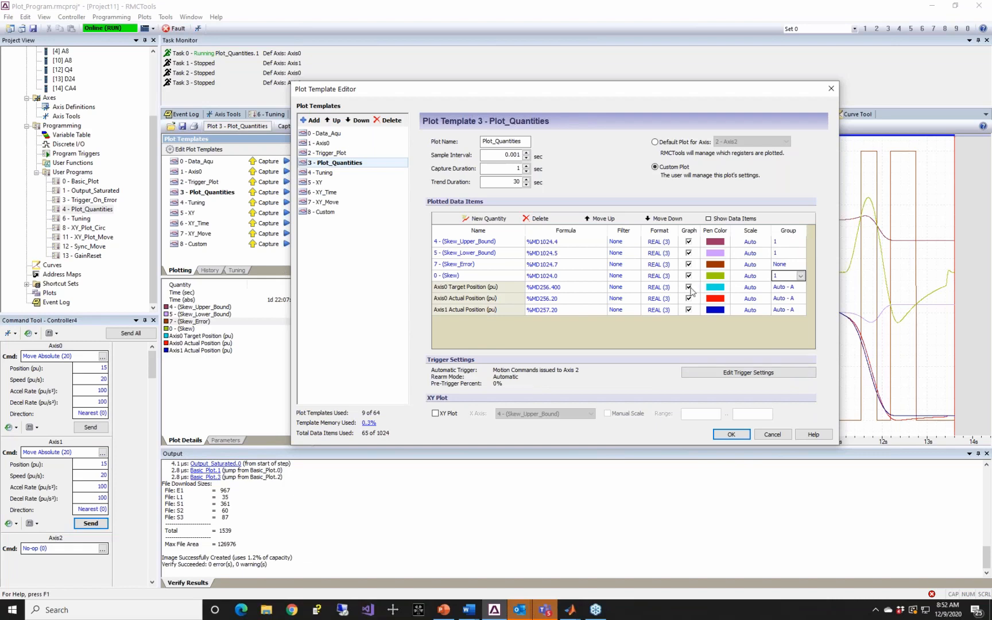
click(792, 265)
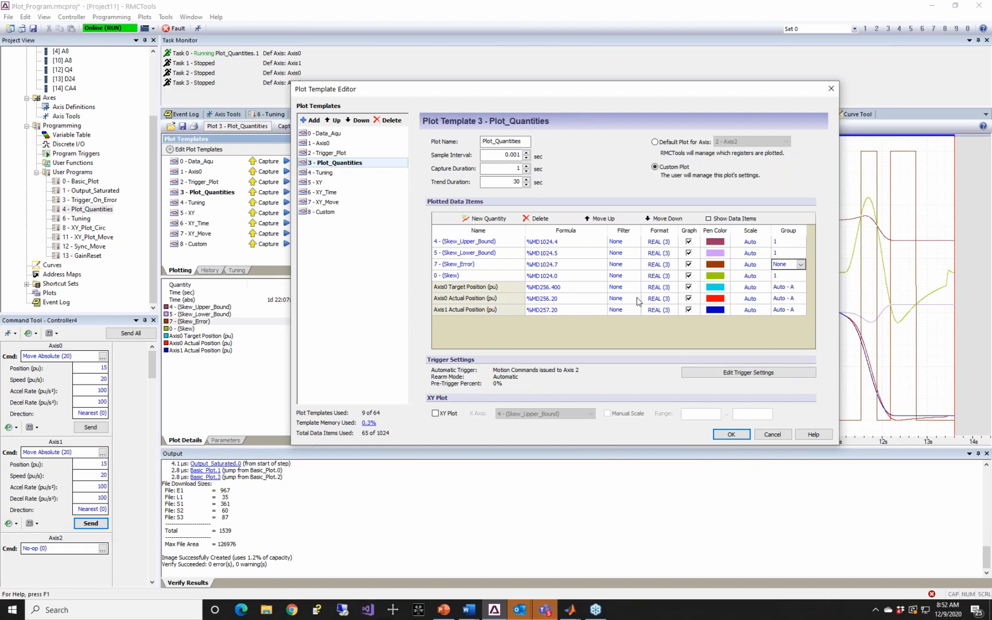
drag(709, 106, 632, 89)
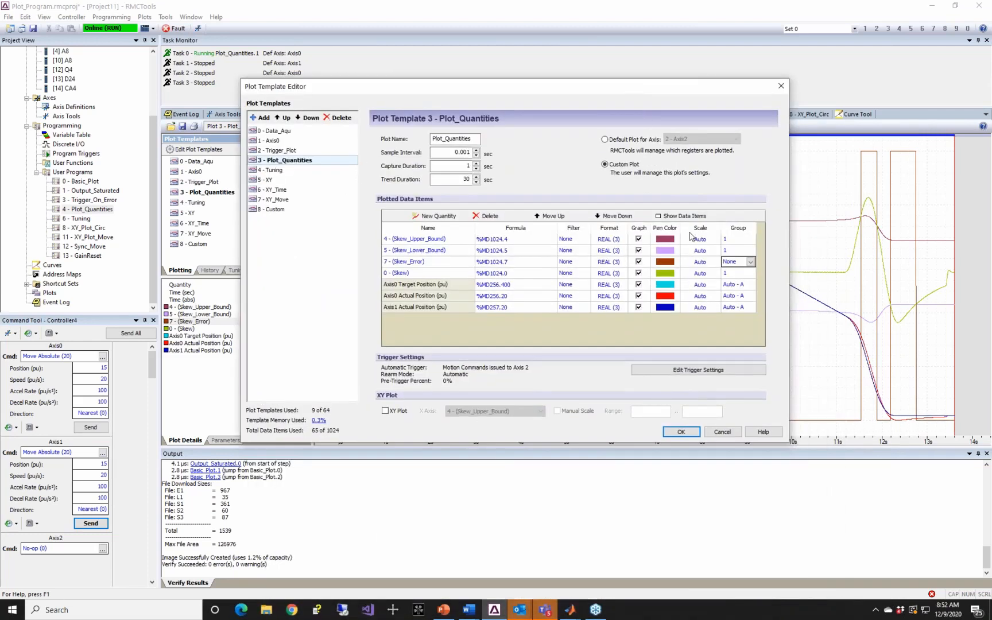
- Assign Axis0 Actual Position and Axis1 Actual Position to group 1 and accept the template changes
click(741, 300)
click(736, 302)
click(728, 312)
click(736, 311)
click(736, 311)
click(723, 330)
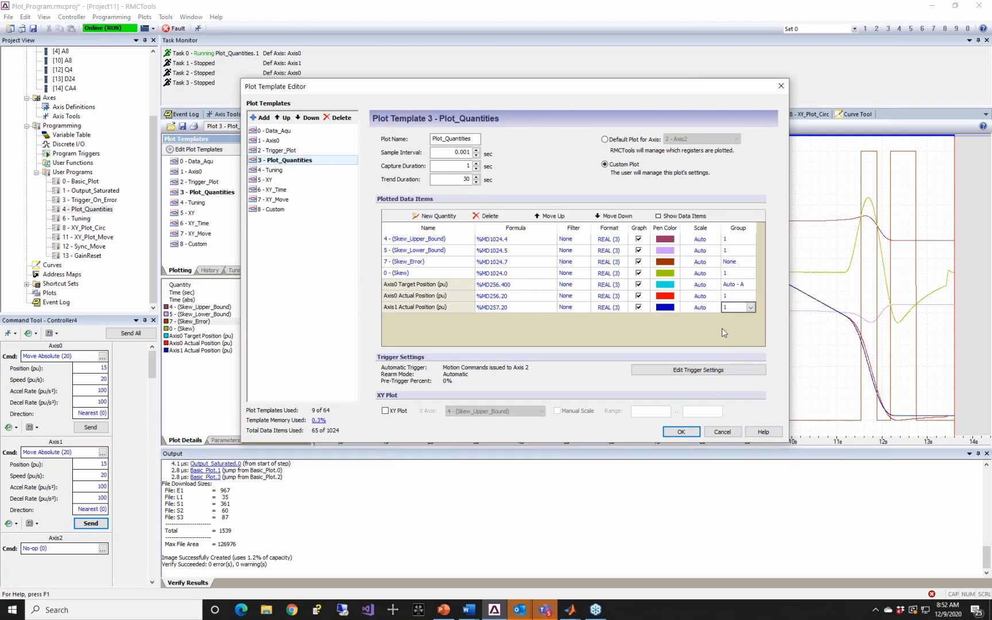
click(681, 432)
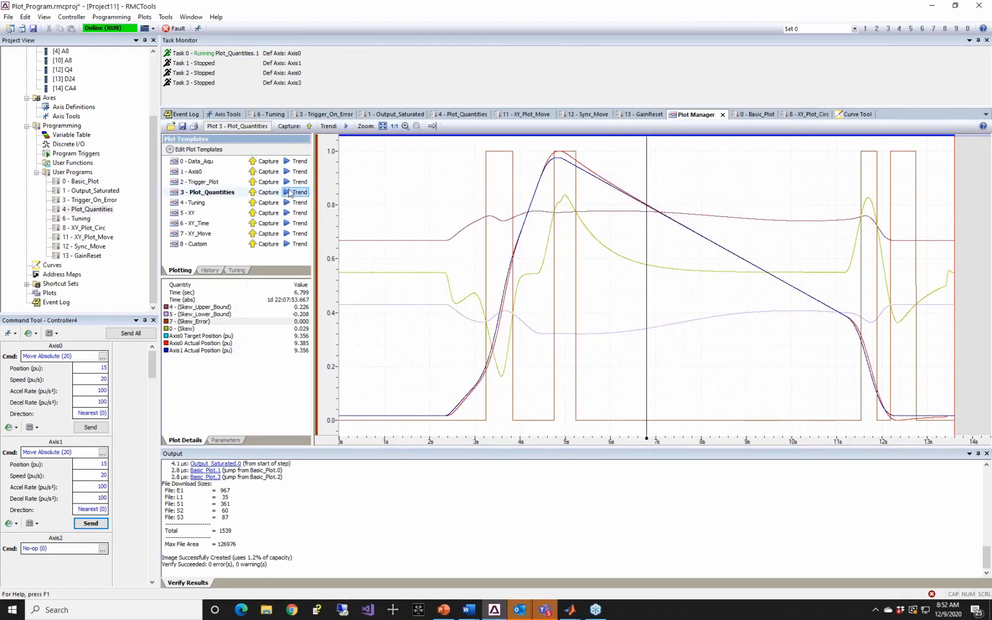
- Trend the 3 - Plot_Quantities template while running the Plot_Quantities program on Task 2, and stop the trend when the move finishes
click(294, 193)
right_click(97, 210)
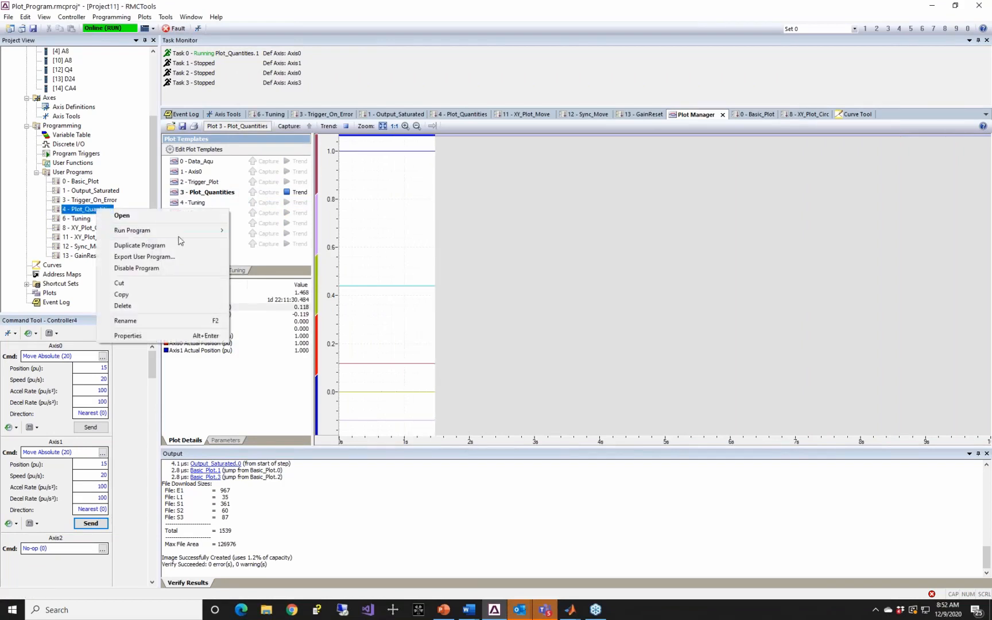
mouse_move(189, 231)
click(265, 252)
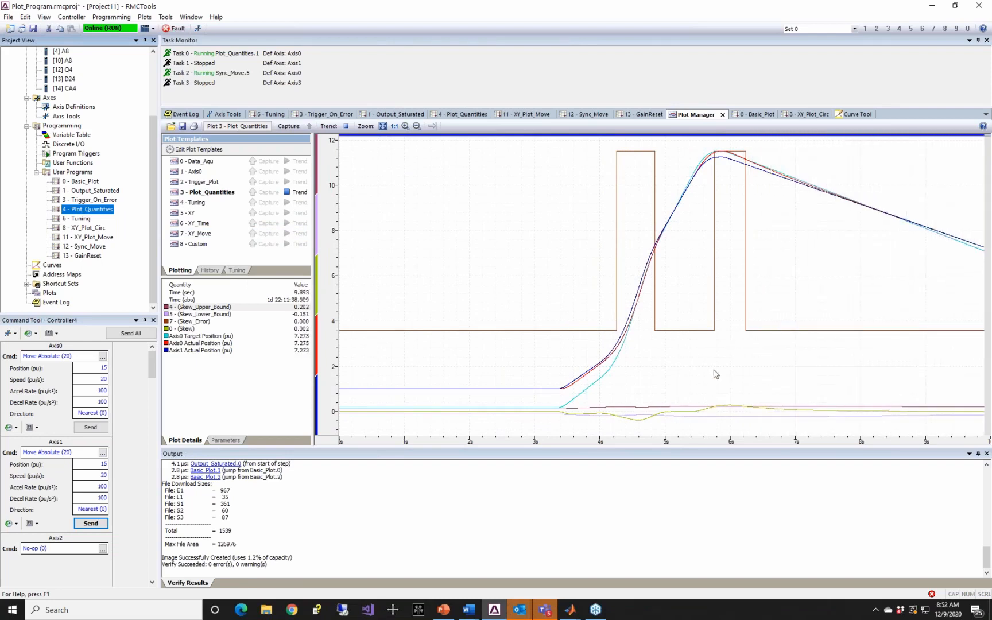
scroll(732, 382, down, 1)
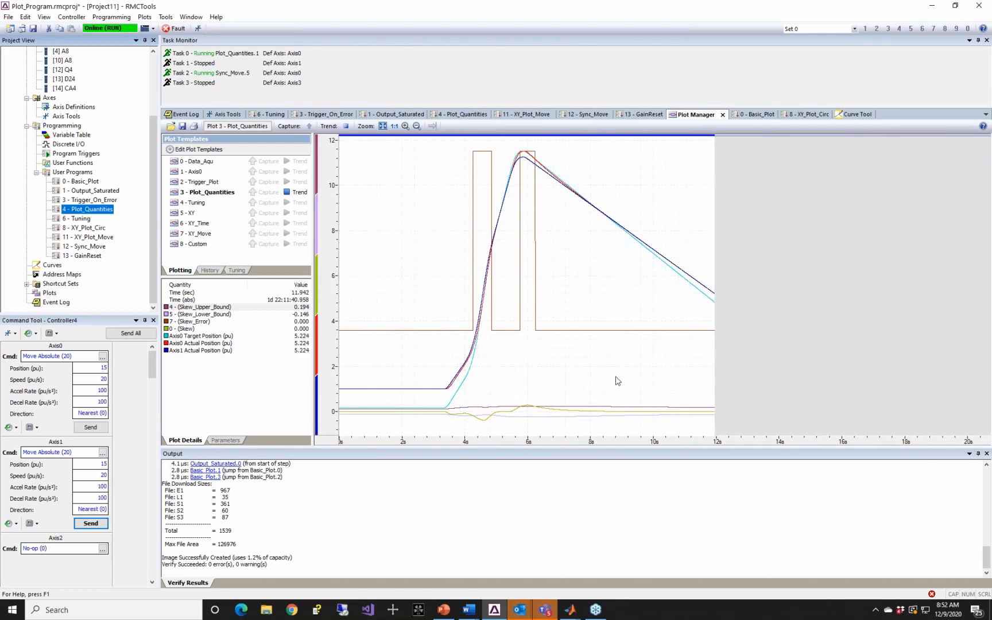
scroll(616, 377, down, 1)
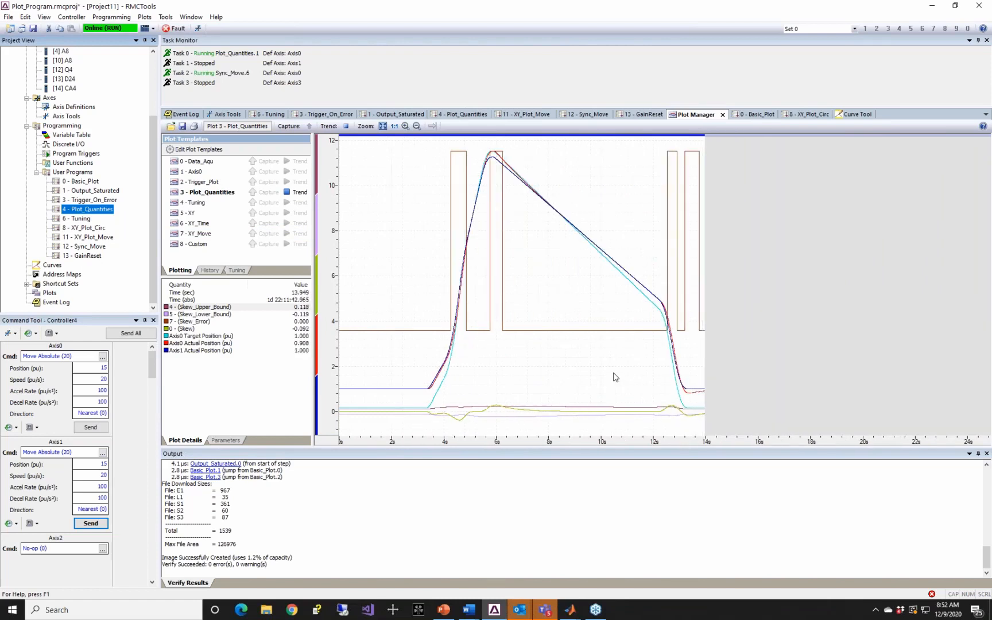
click(284, 192)
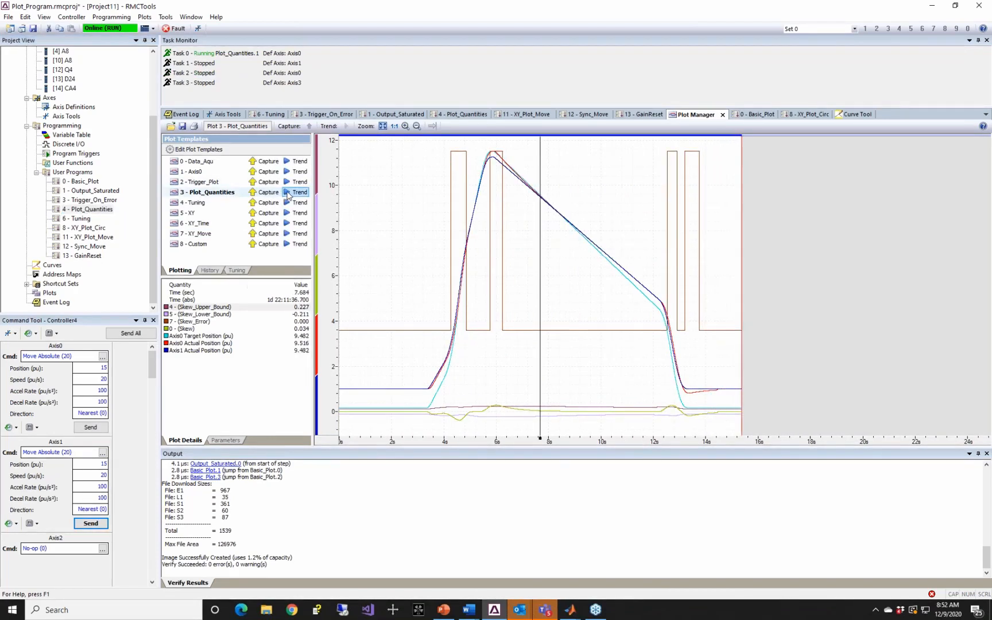
- Hide the Axis0 Target Position curve and compare the Axis0 and Axis1 actual positions at the peak and on the initial rise
click(168, 337)
drag(550, 277, 493, 282)
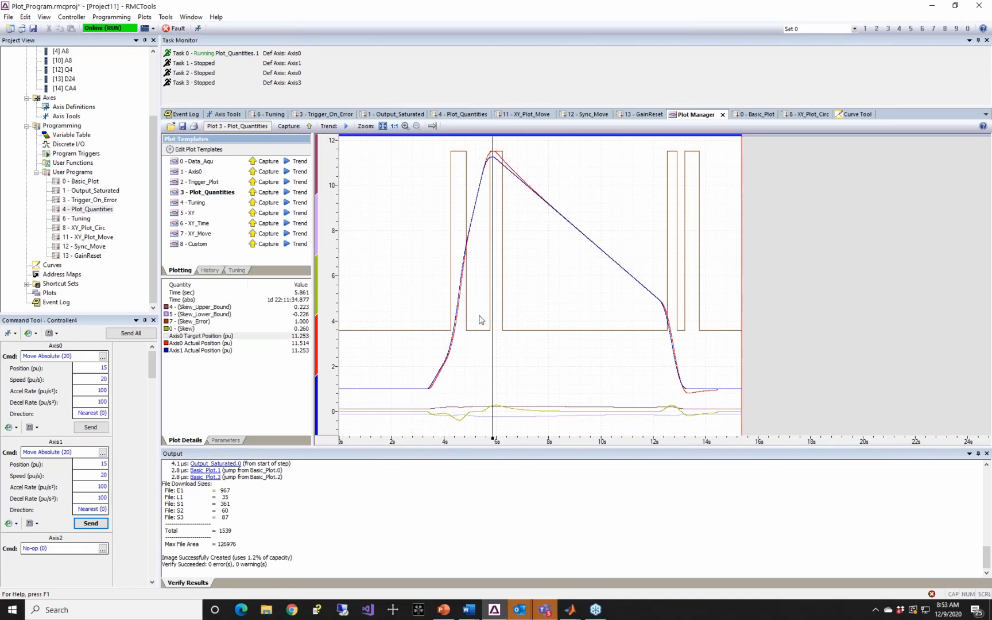
click(268, 343)
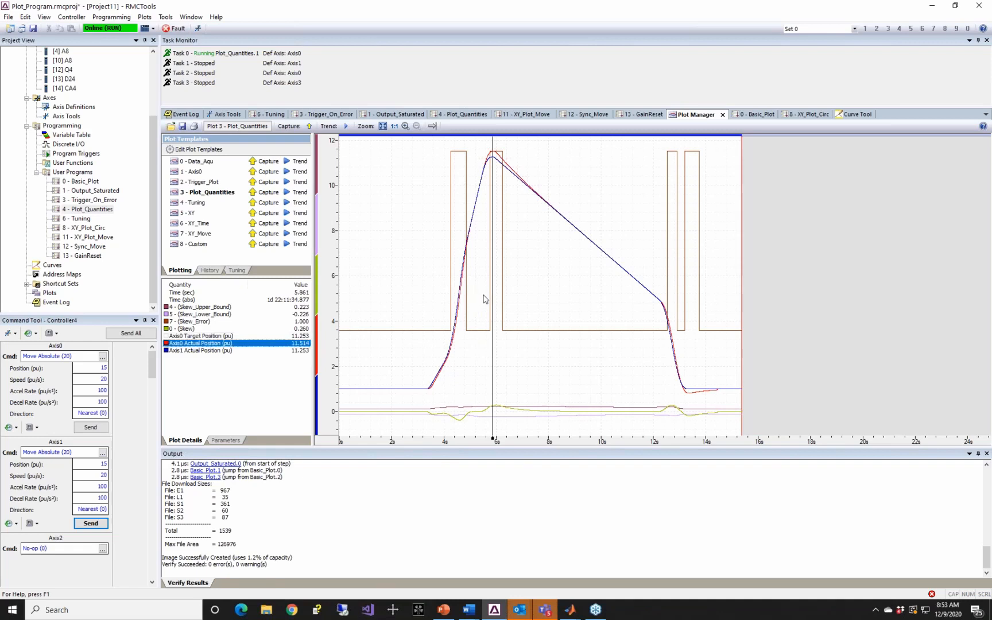
click(432, 317)
click(449, 317)
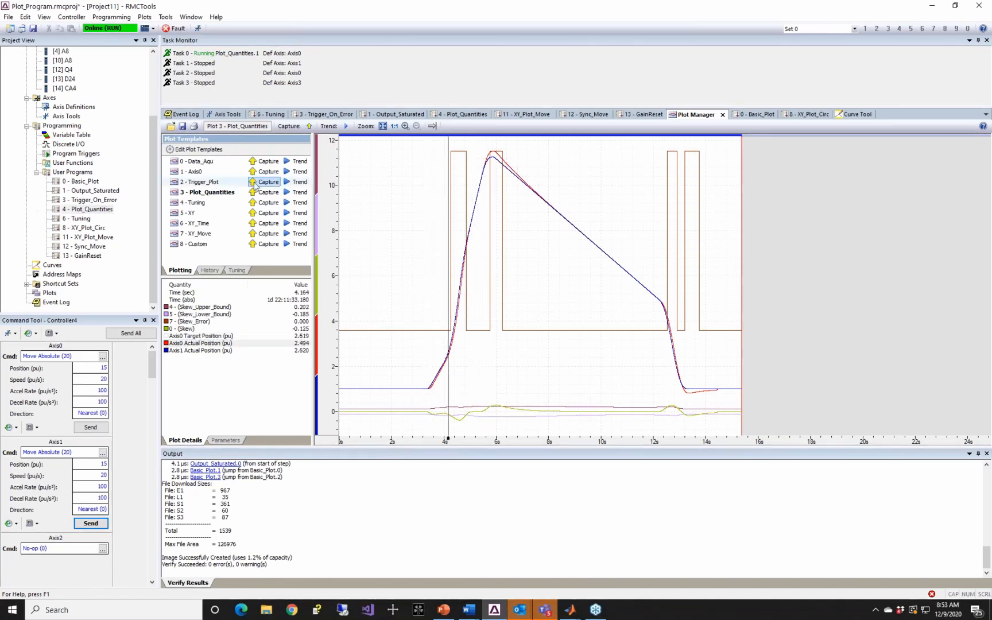
- Recall the Plot_Quantities:13 plot from the plot history and return to the list of plot templates
click(208, 271)
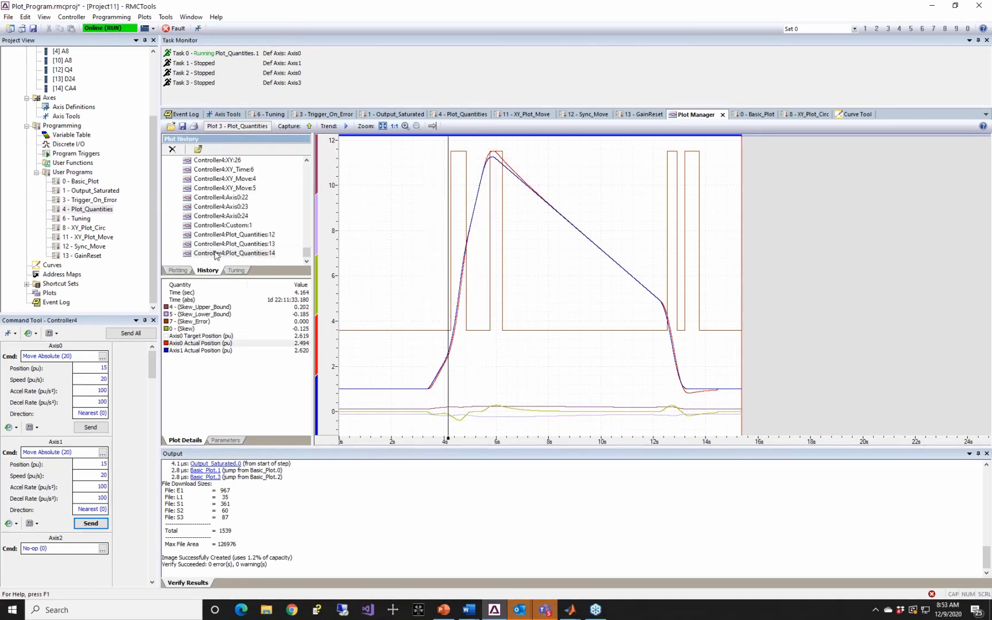
click(230, 243)
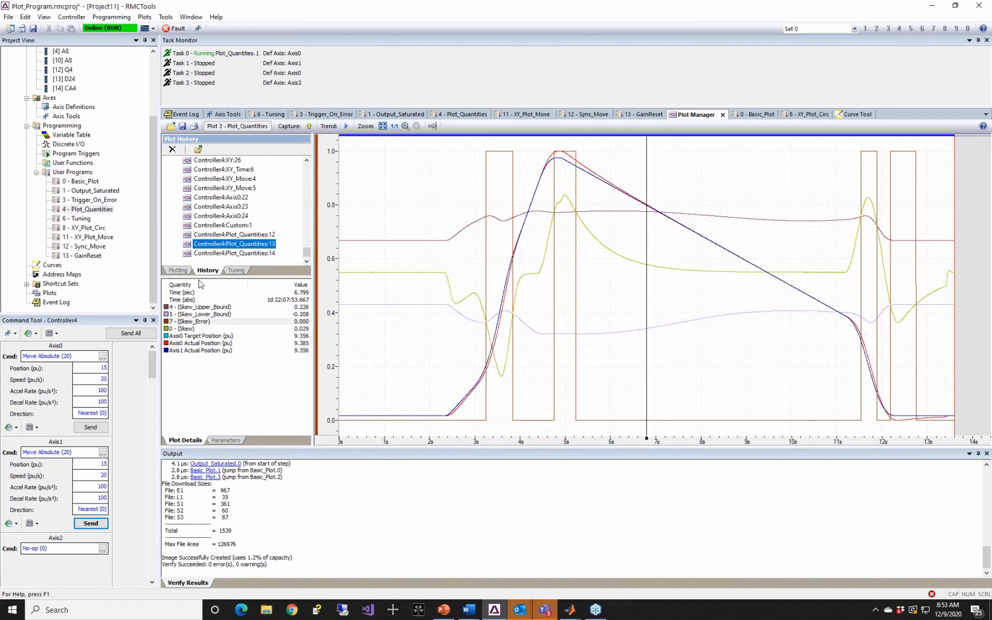
click(178, 270)
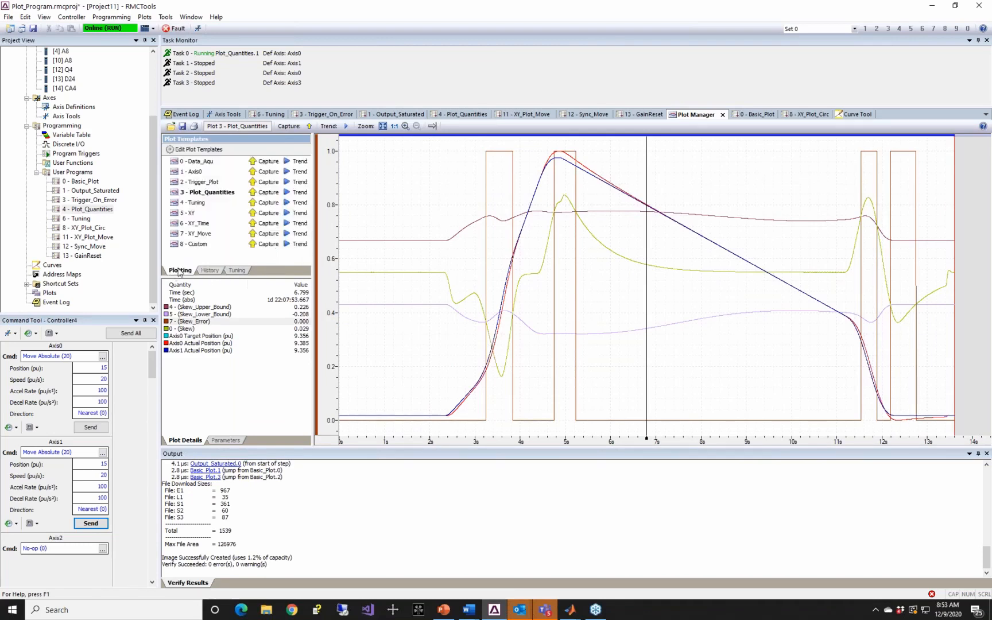
- Assign Axis0 Actual Position and Axis1 Actual Position in the Plot_Quantities template back to group Auto - A and accept the changes
double_click(220, 195)
click(711, 336)
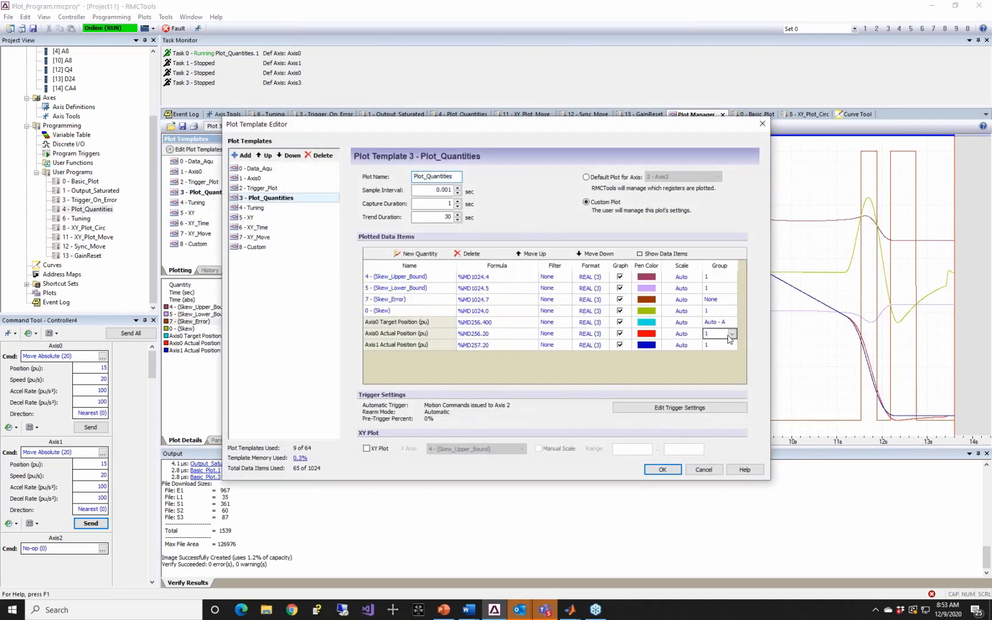
click(732, 334)
click(727, 343)
click(725, 344)
click(725, 345)
click(723, 354)
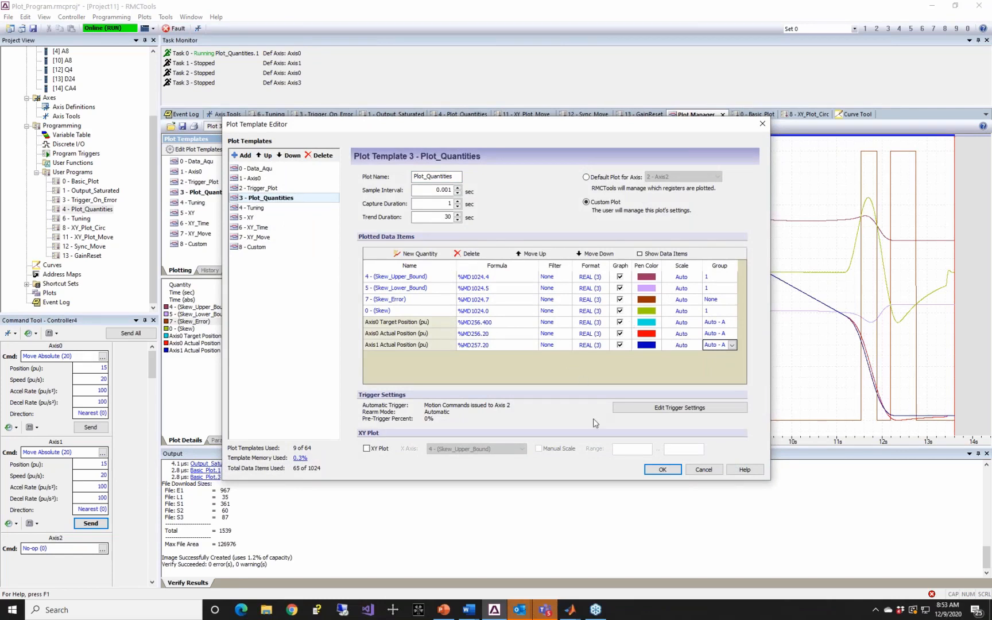
click(662, 471)
click(661, 469)
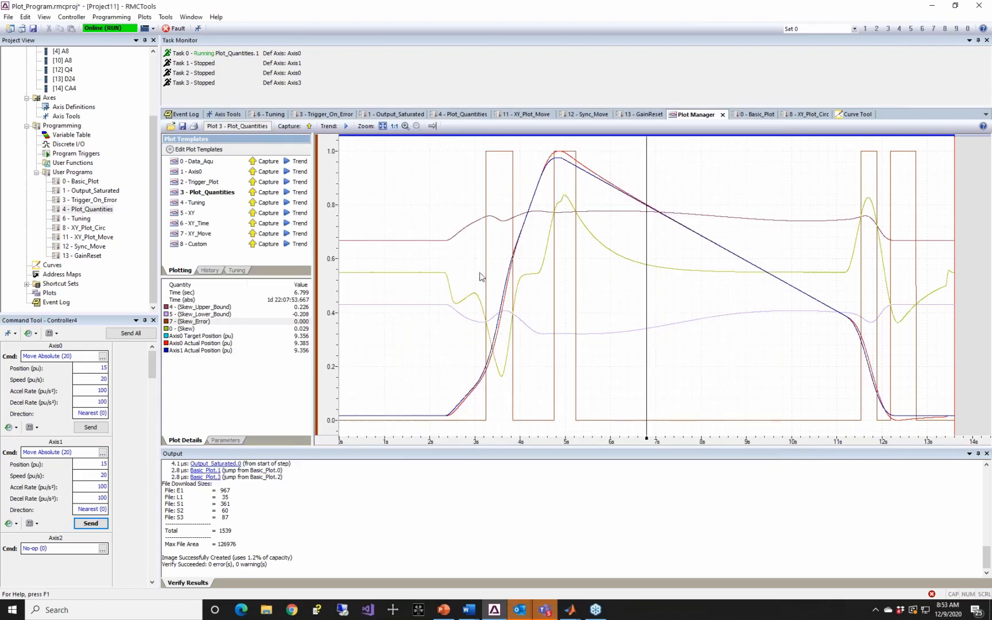
- Switch to PowerPoint, present slide 9 on plot template memory usage through its animations, and end the slide show
mouse_move(453, 616)
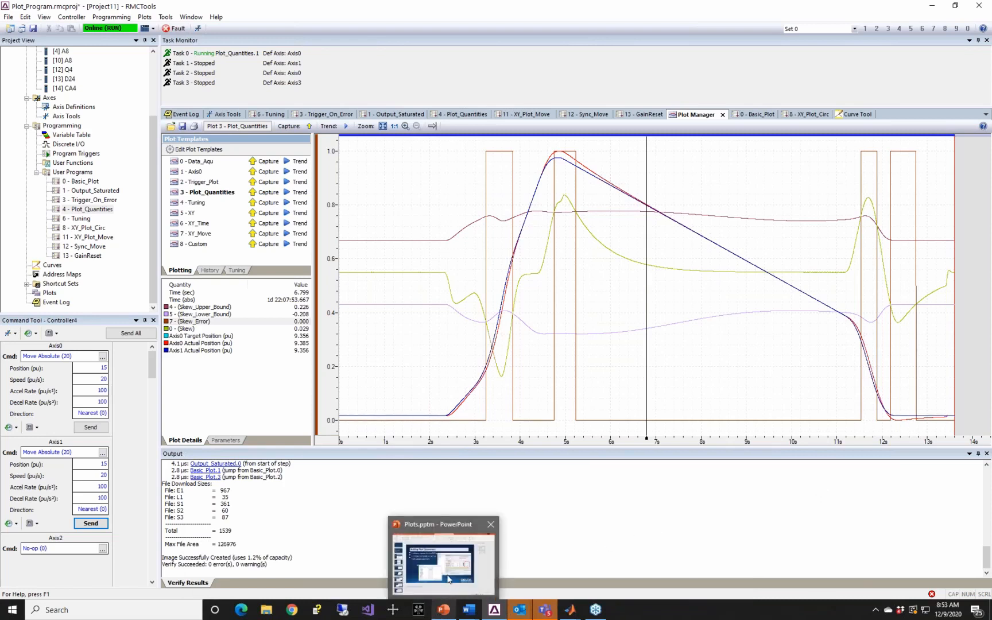
click(448, 579)
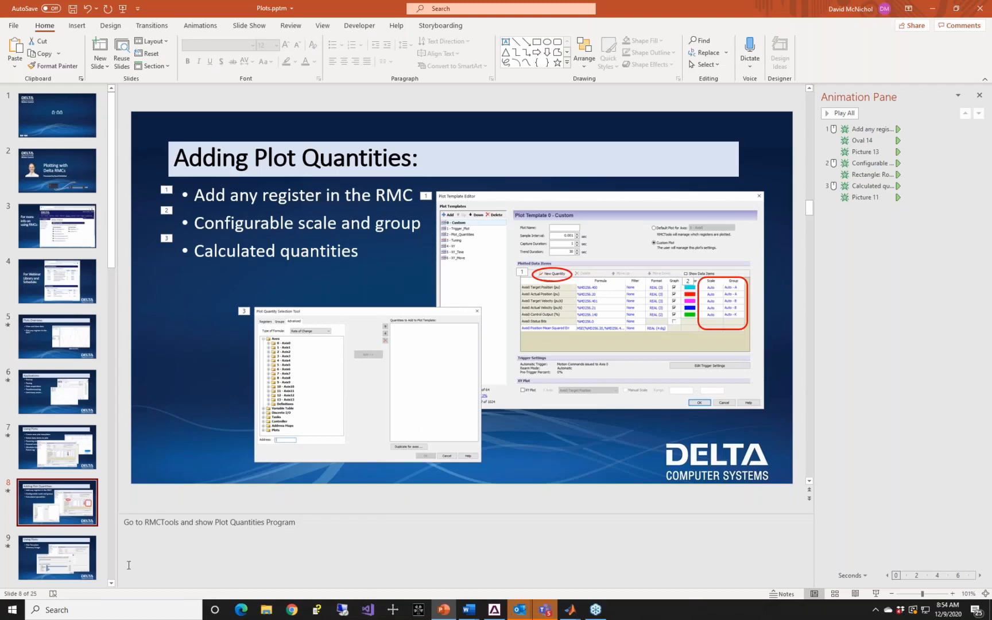
click(66, 556)
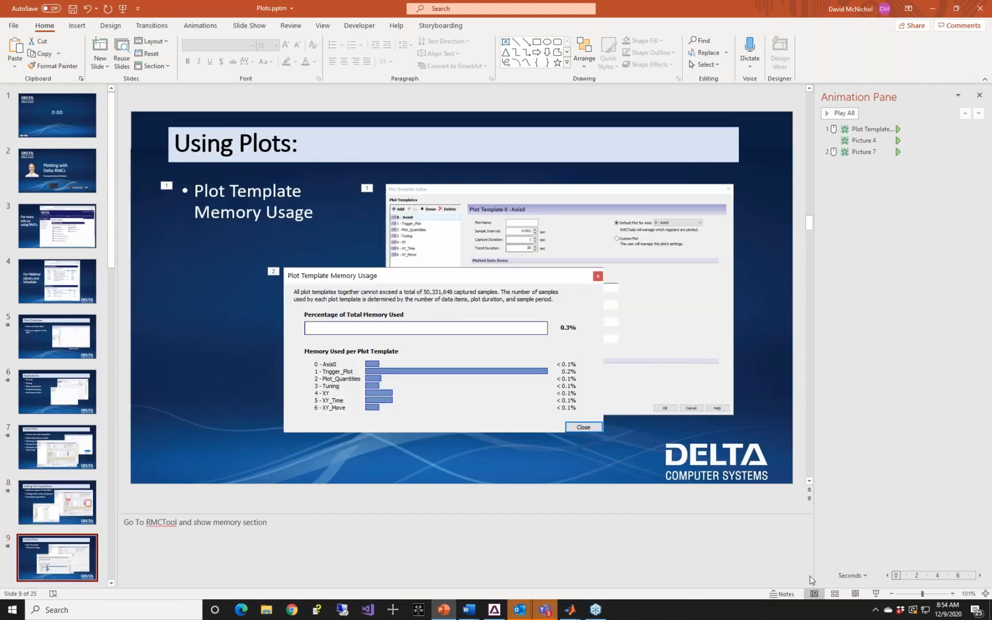
click(875, 596)
click(664, 412)
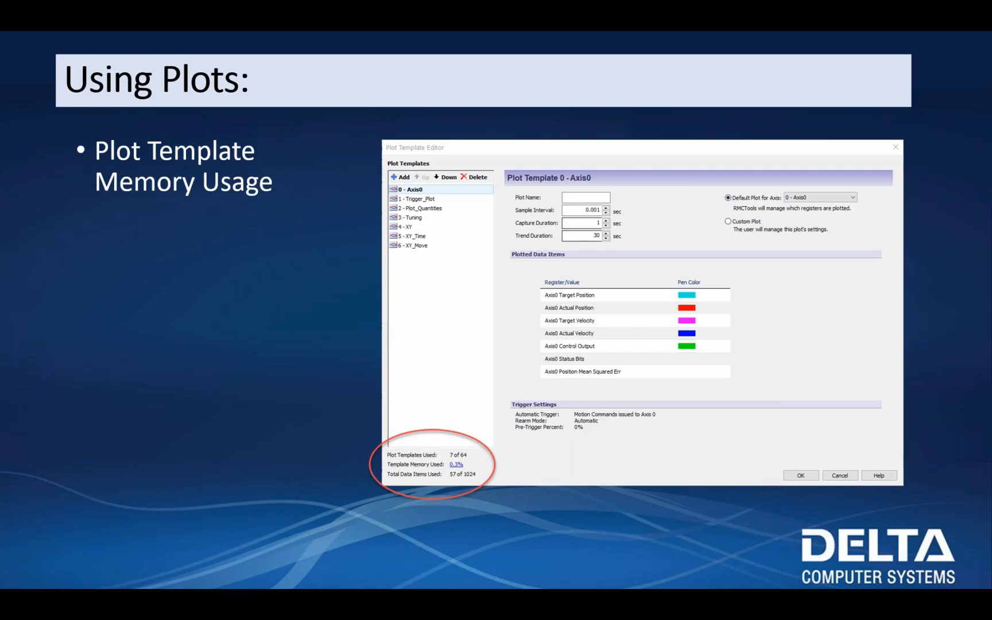
click(458, 472)
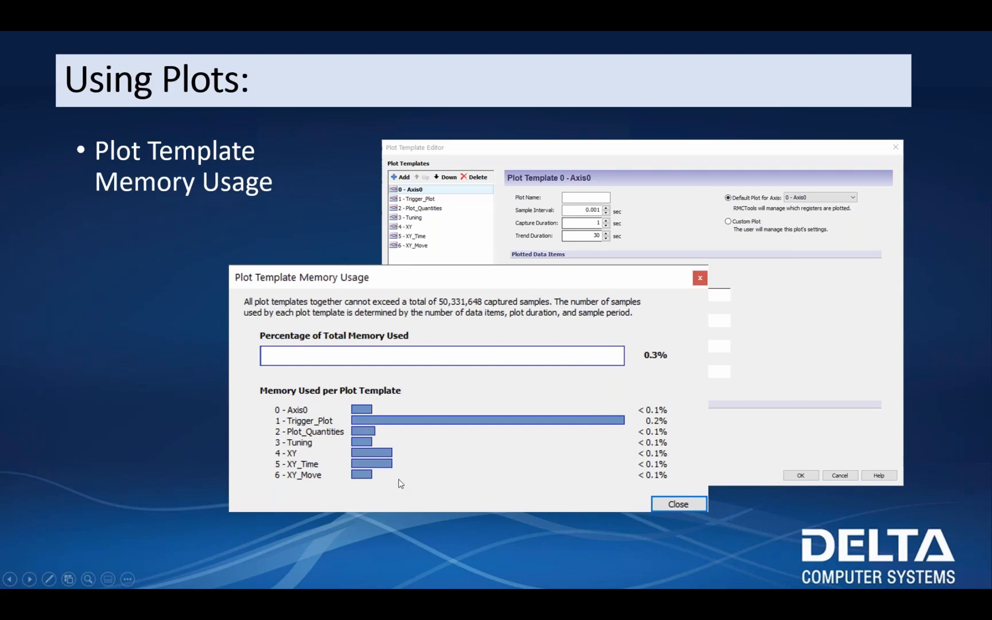
key(Escape)
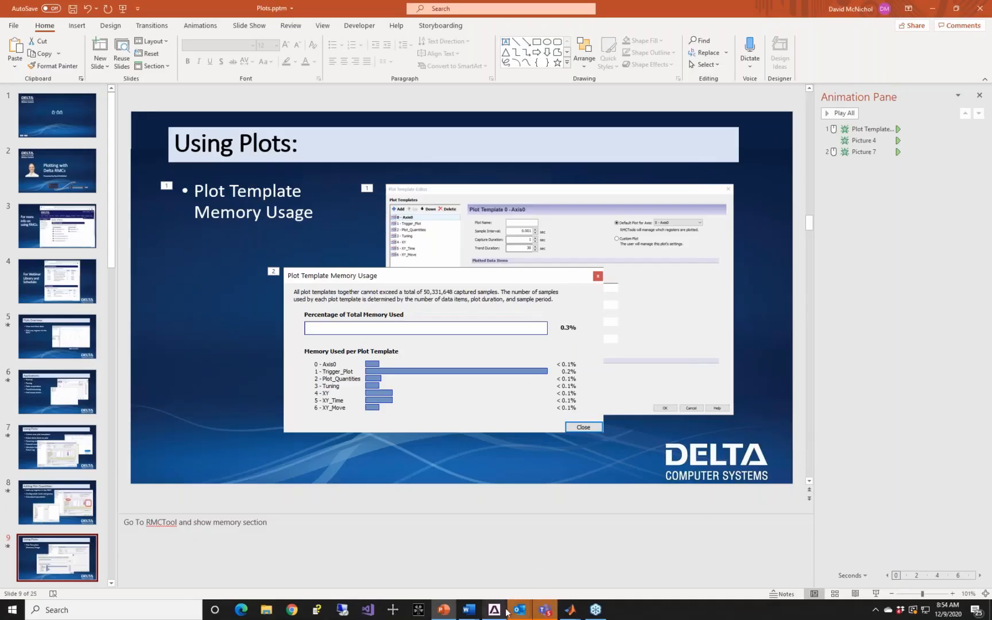
- Switch to RMCTools, examine the memory used per plot template from the Plot_Quantities template's editor, and close the memory usage details
mouse_move(535, 611)
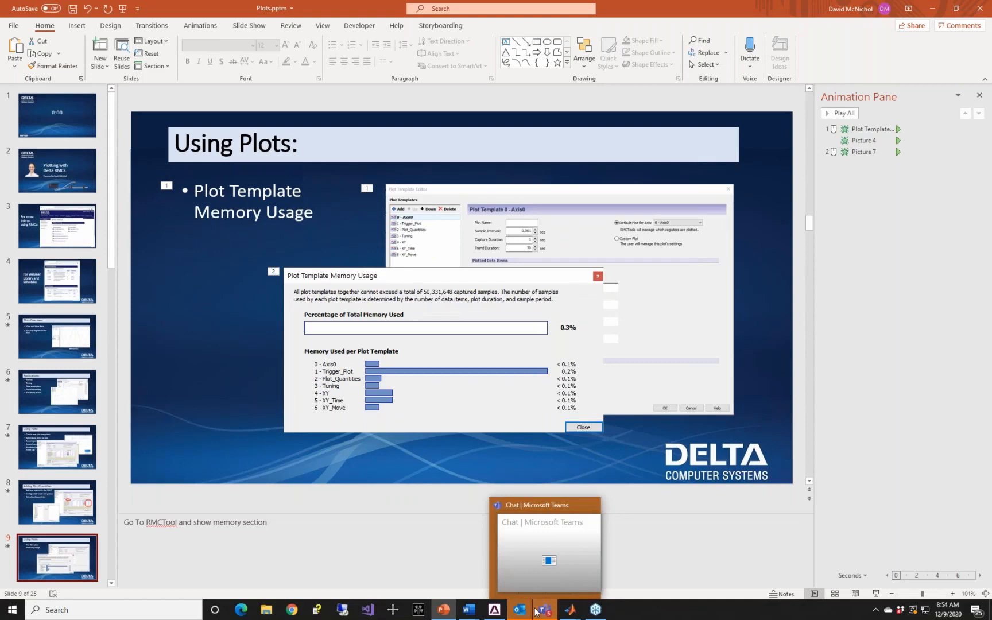
click(494, 610)
double_click(221, 195)
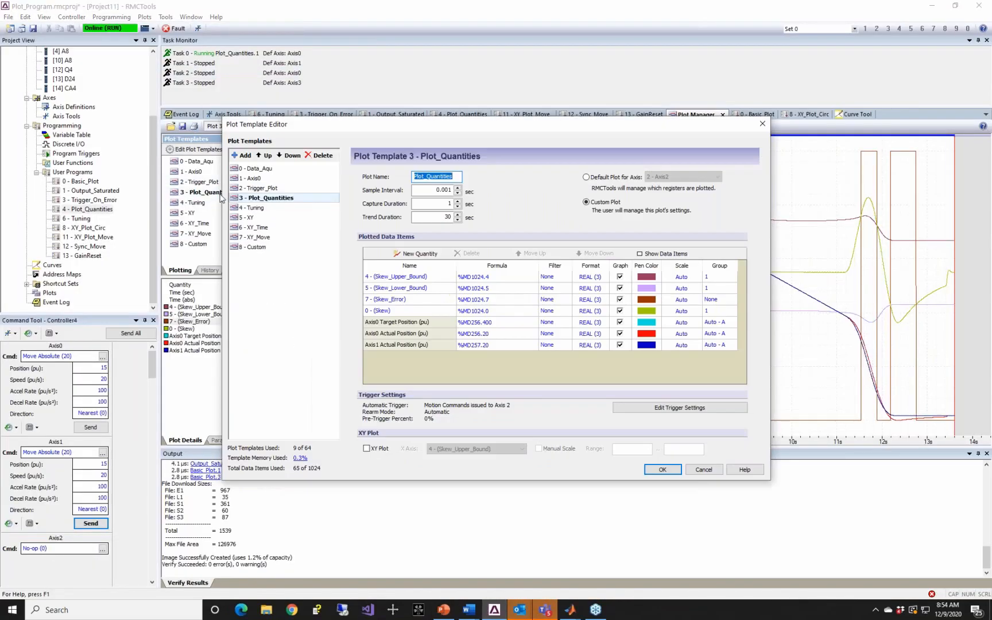
click(303, 458)
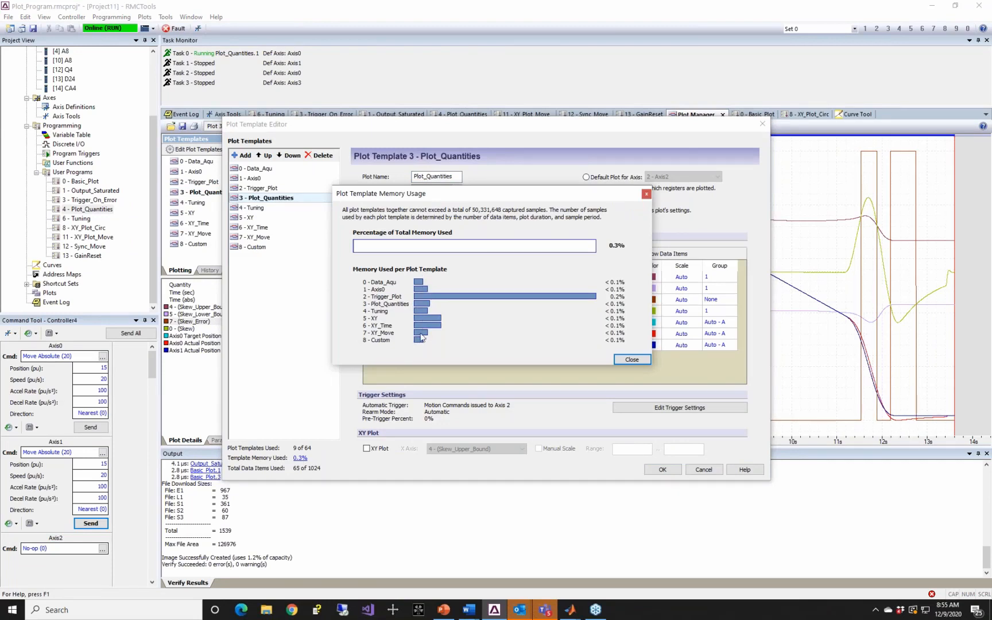
click(645, 195)
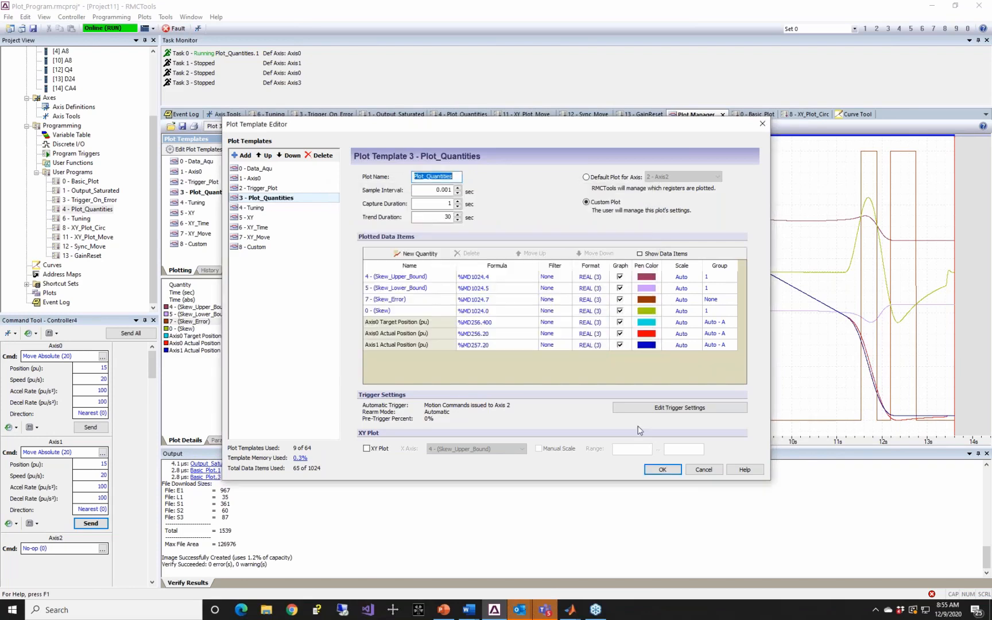
- Switch back to PowerPoint and resume the slide show from the memory usage slide
click(443, 611)
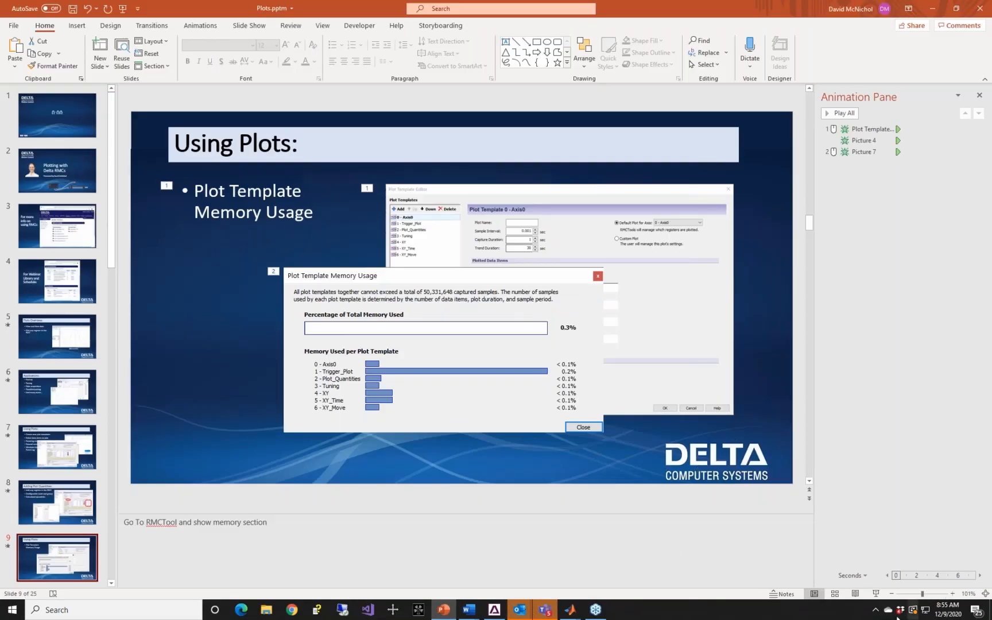
click(874, 594)
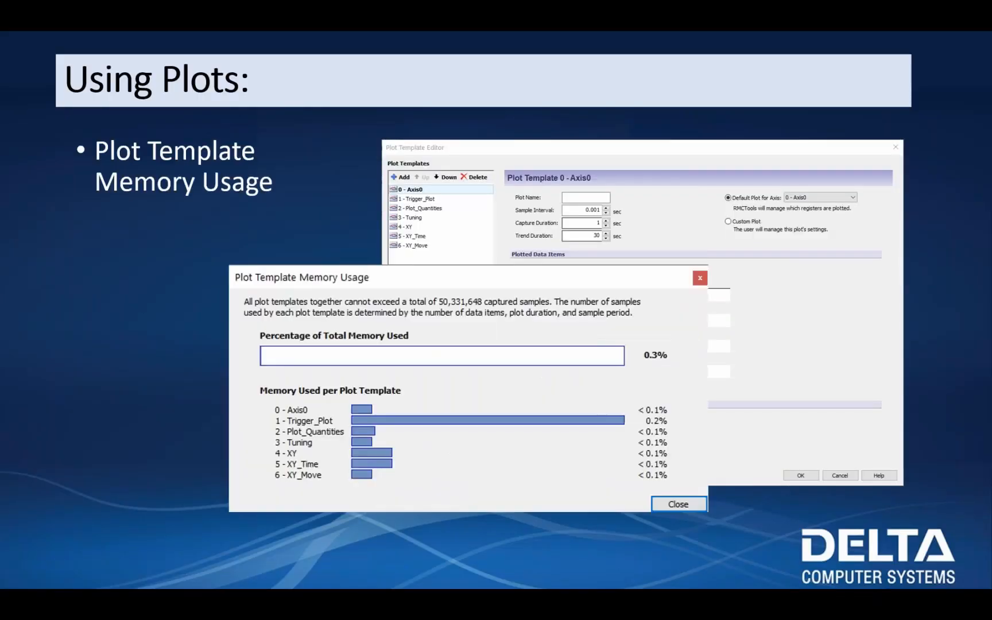
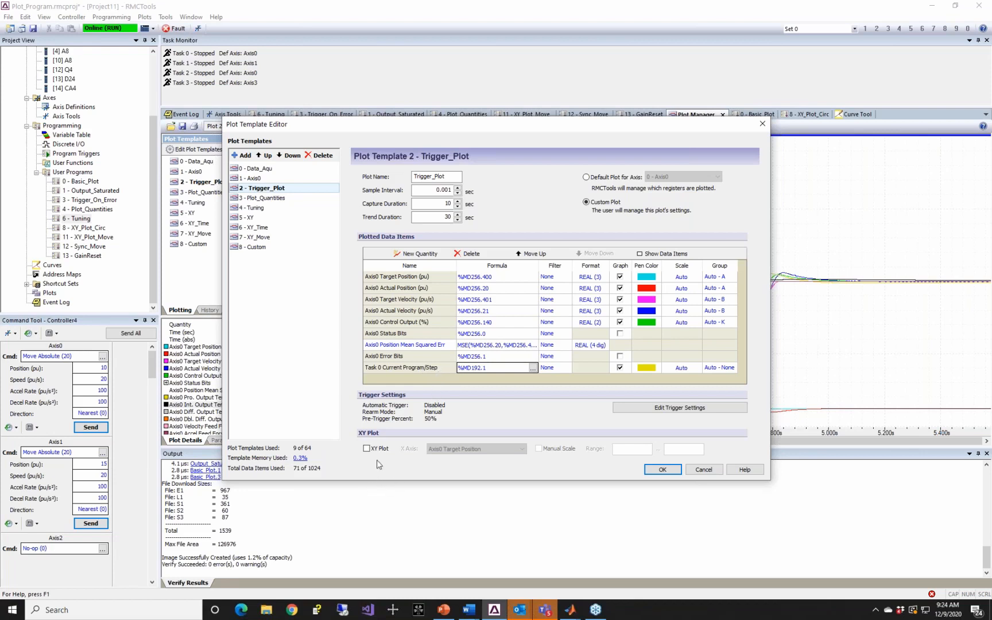
- Examine the Trigger_Plot template's rearm options and pre-trigger percentage in its trigger settings, and close the template editor
click(659, 412)
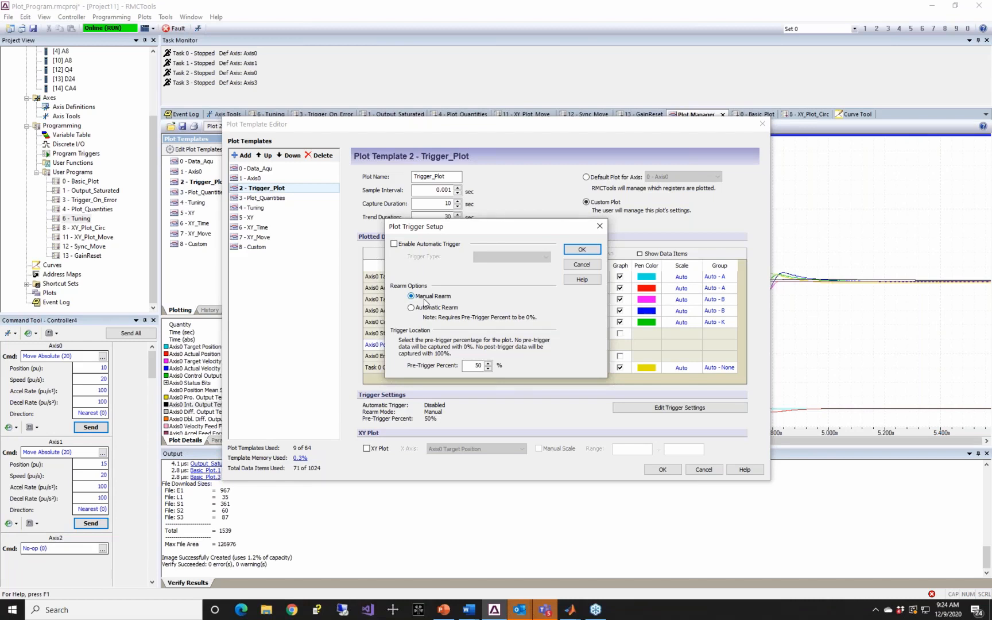
click(474, 366)
drag(497, 232, 500, 269)
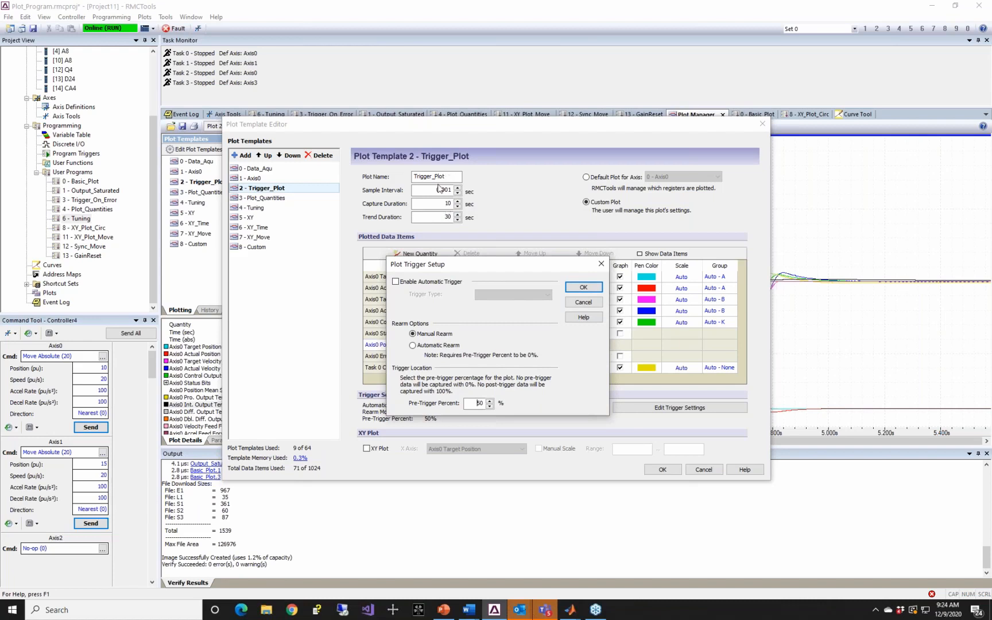
click(596, 287)
click(674, 470)
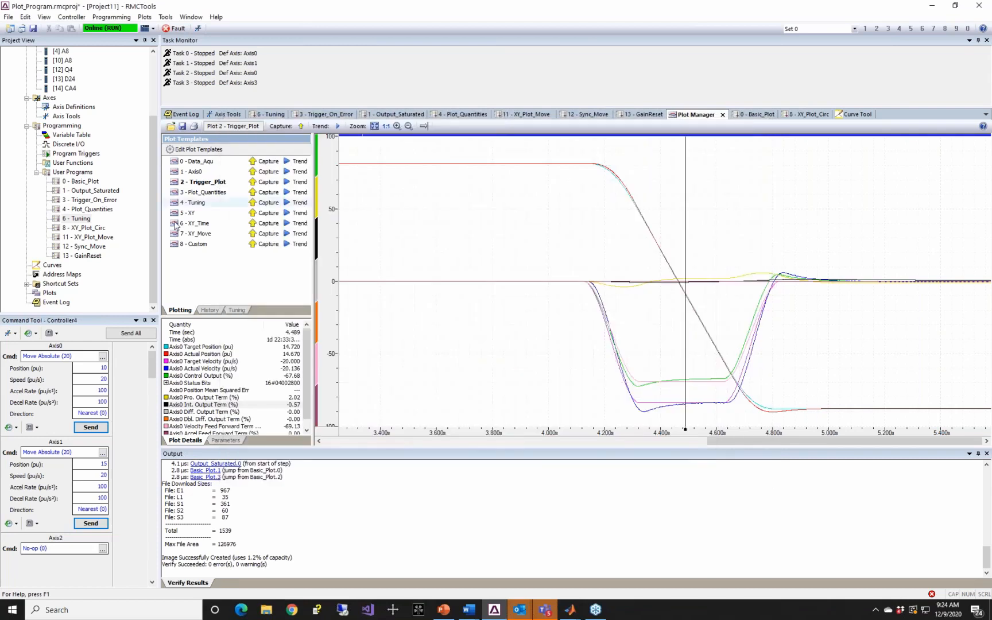
- Open the 3 - Trigger_On_Error user program and run it on Task 3
double_click(100, 201)
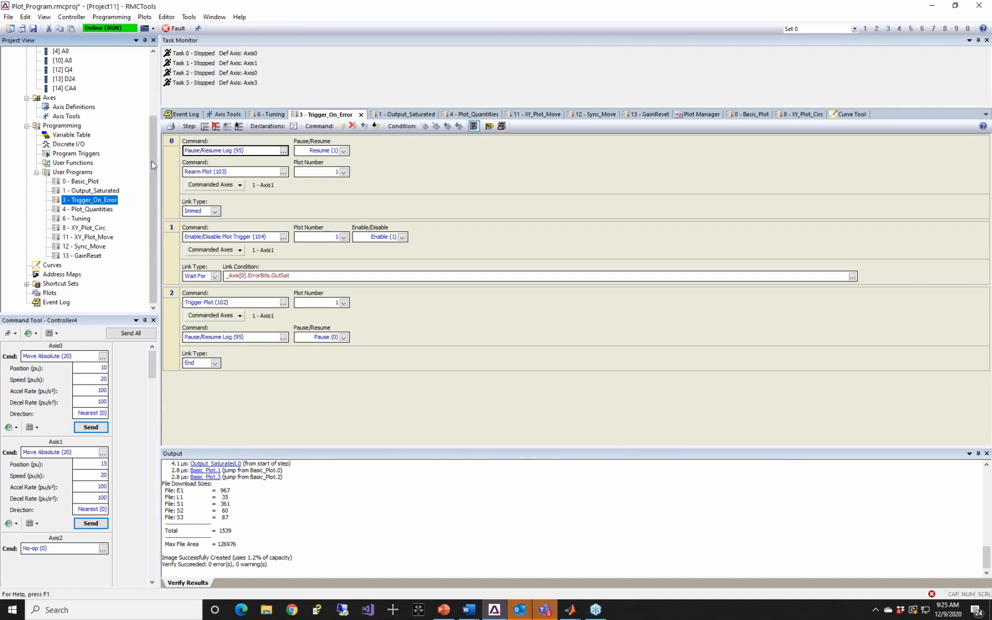
right_click(102, 204)
mouse_move(178, 227)
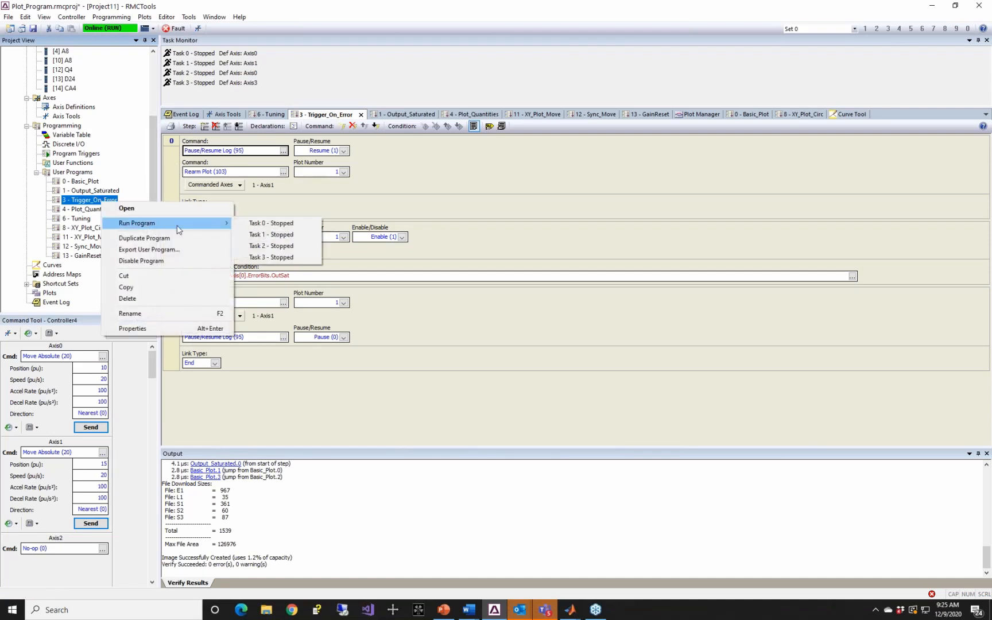
click(262, 257)
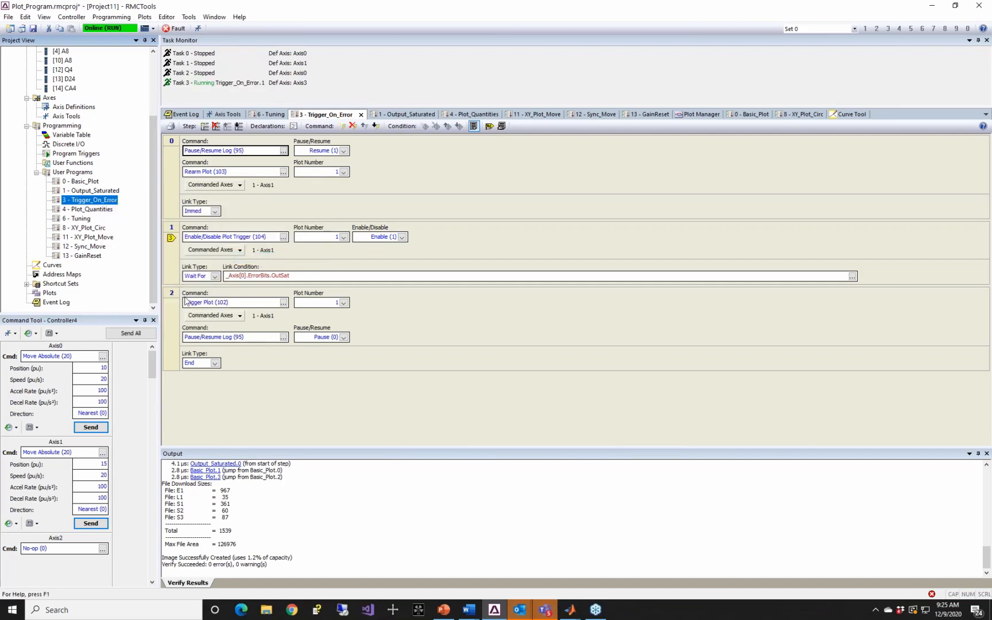
- Examine the Wait For link condition in step 1 and the Trigger Plot command in step 2 of Trigger_On_Error
click(282, 279)
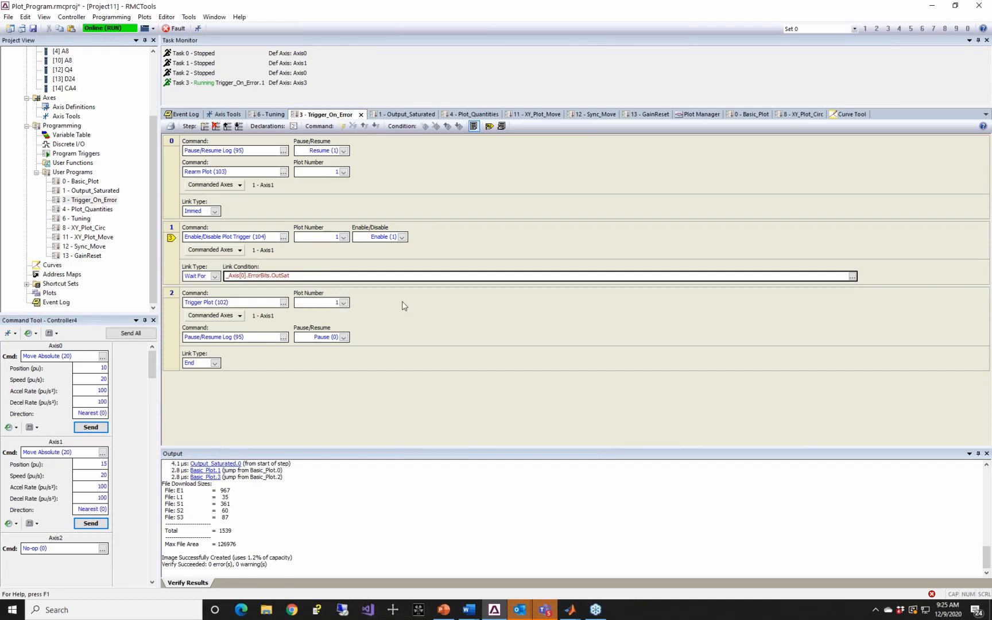
click(396, 314)
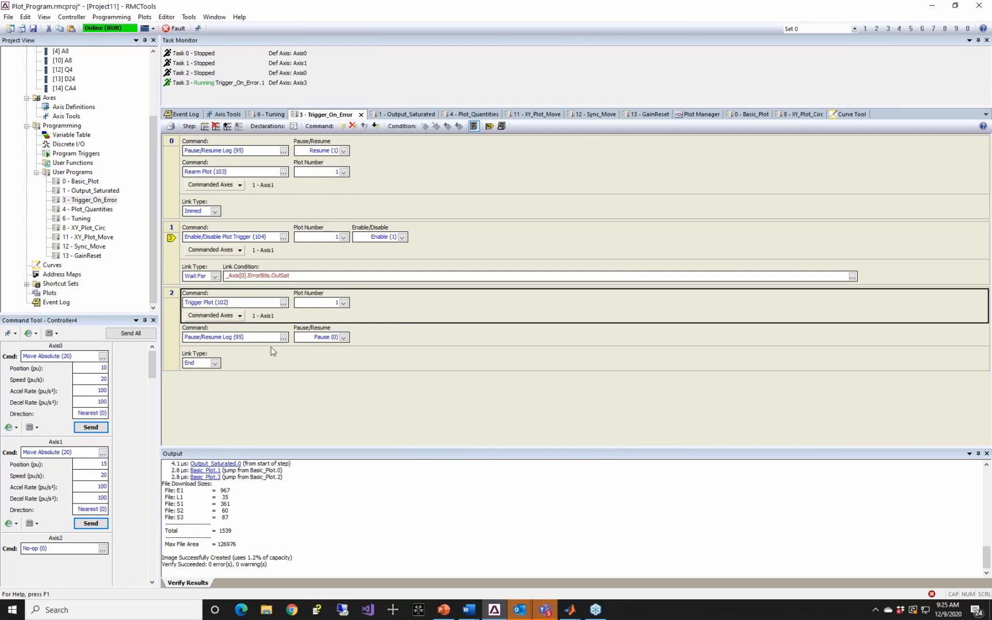
- Examine the Pause/Resume Log command in step 2 and check the Trigger_Plot template's number in the Plot Manager
click(403, 344)
click(396, 339)
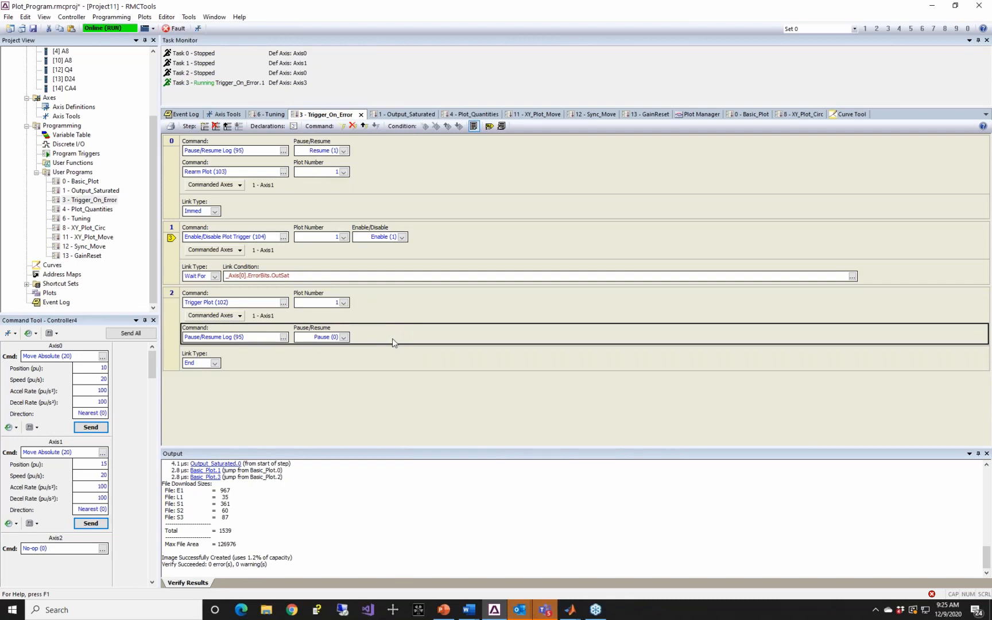
click(693, 114)
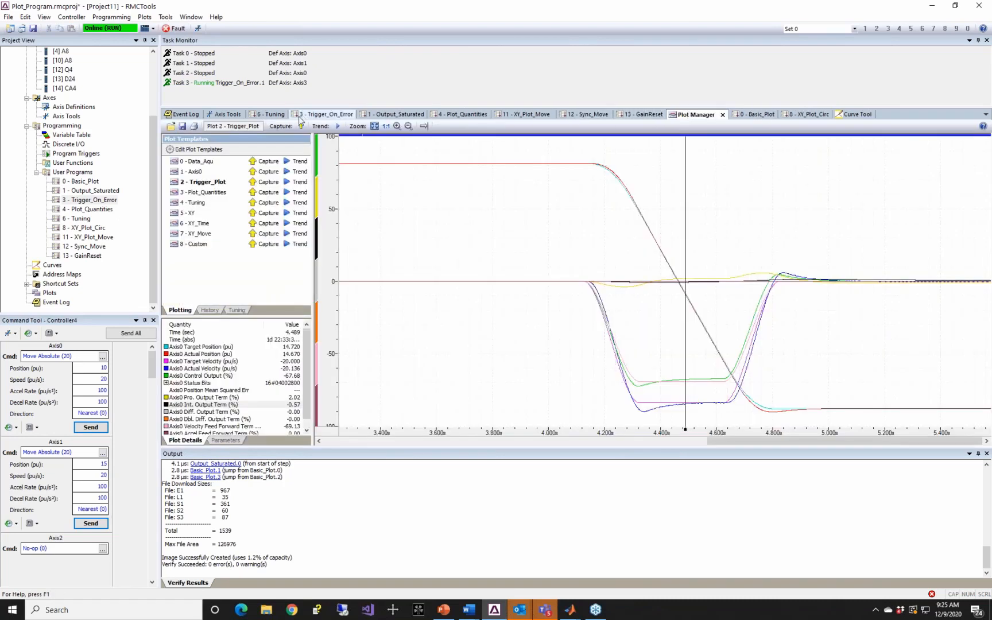
- Set the plot number to 2 in Trigger_On_Error's trigger, enable and rearm commands, and download the programs to the controller, stopping running tasks
double_click(90, 200)
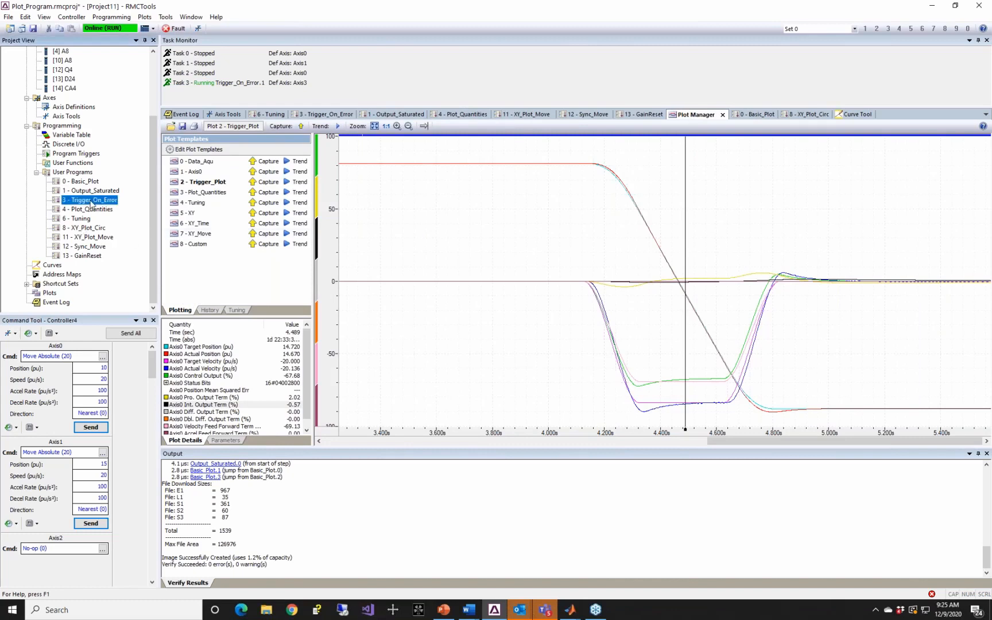
click(344, 303)
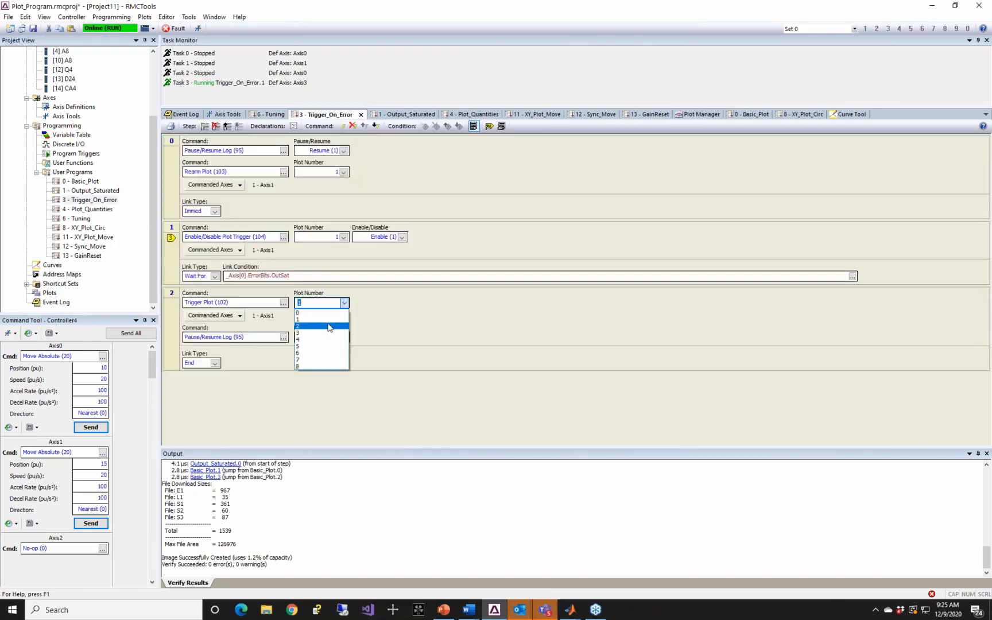
click(330, 326)
click(344, 237)
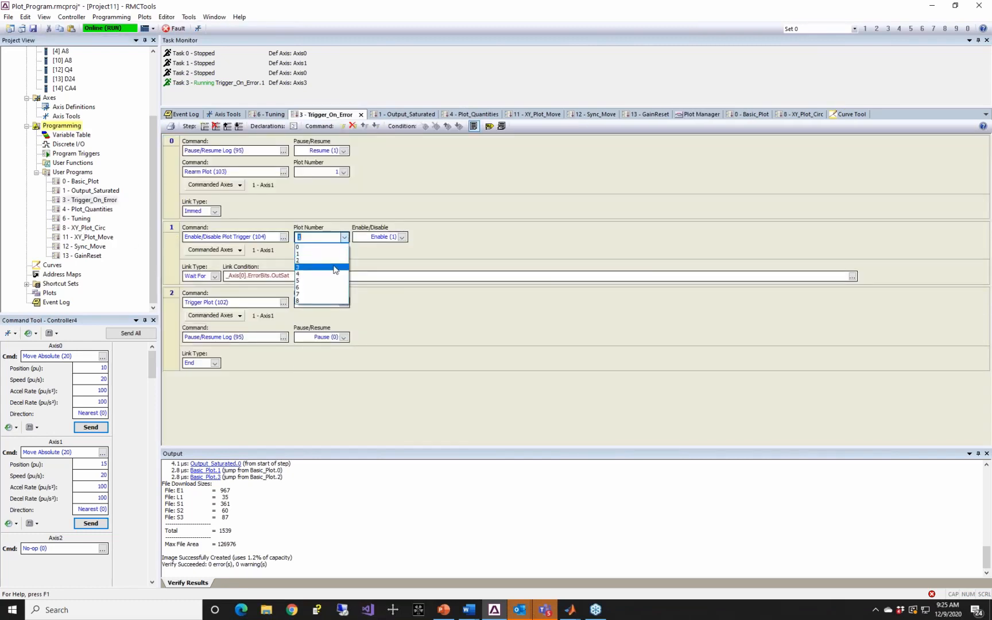
click(336, 267)
click(346, 176)
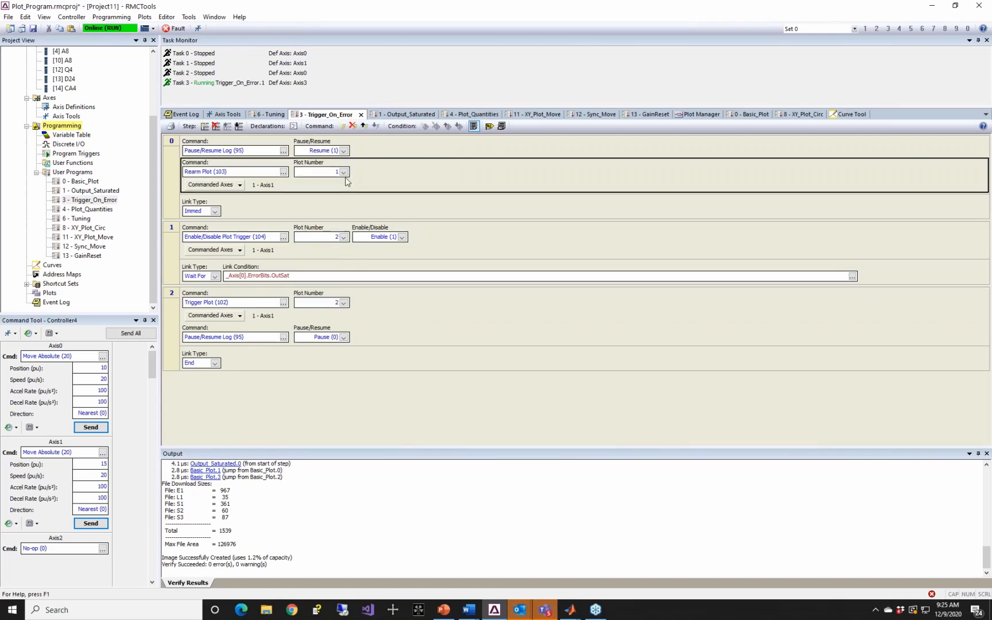
click(343, 172)
click(337, 195)
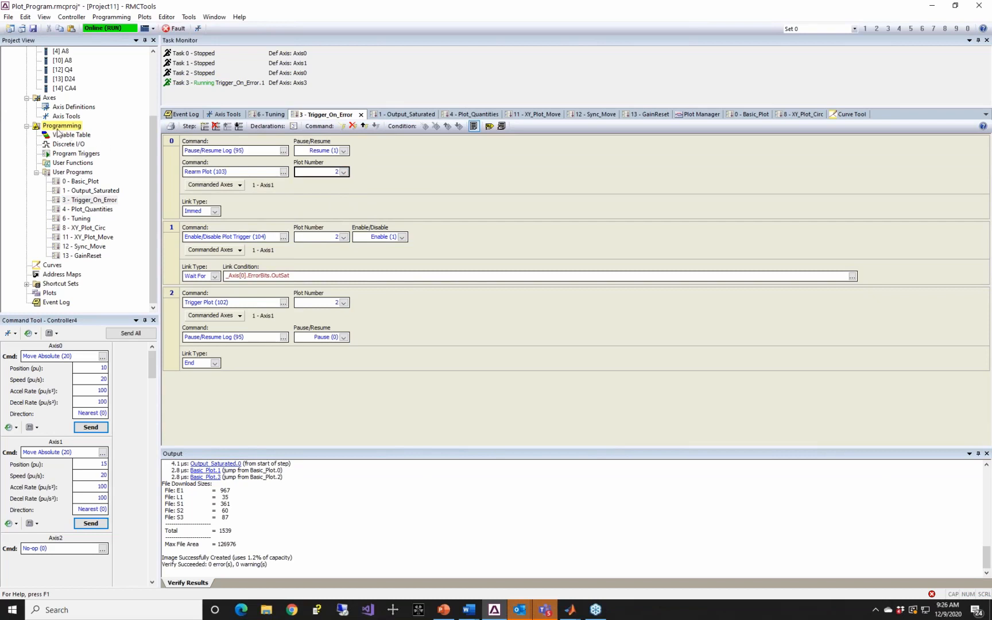
click(61, 125)
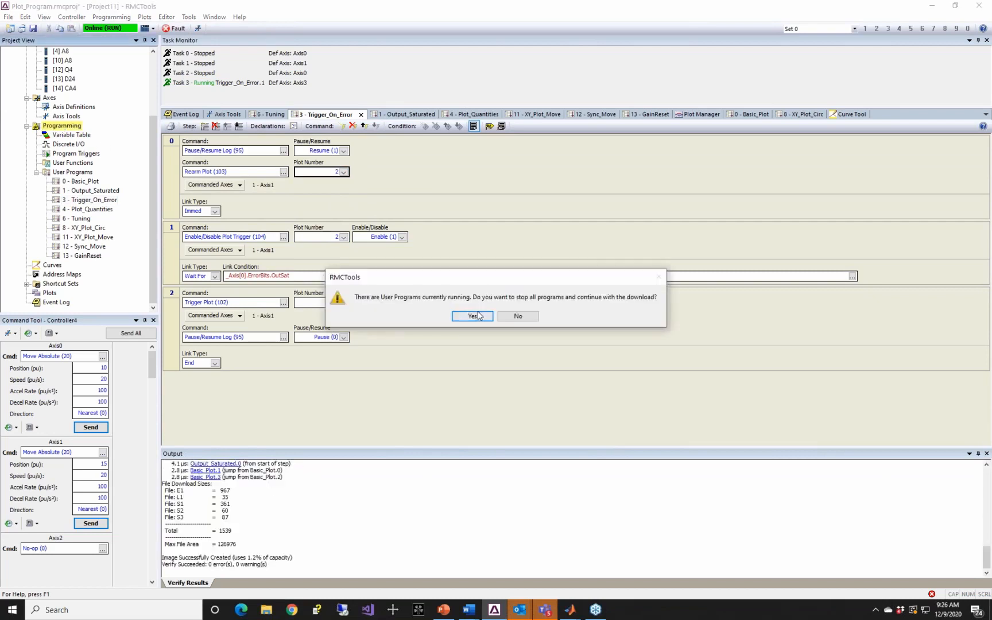
click(478, 315)
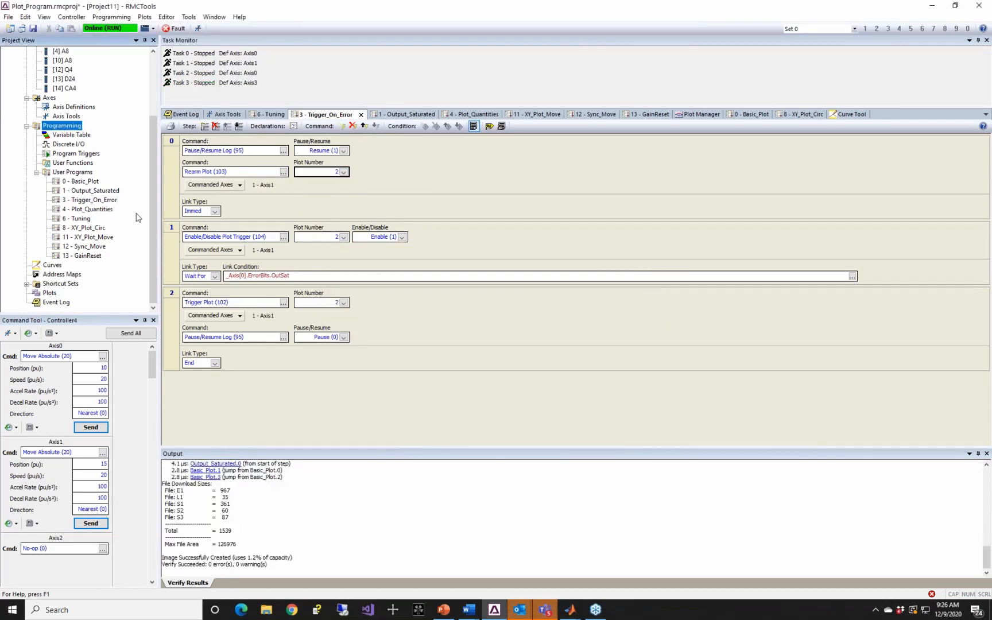
- Capture the Trigger_Plot template in the Plot Manager and run the Trigger_On_Error user program on Task 3
click(714, 117)
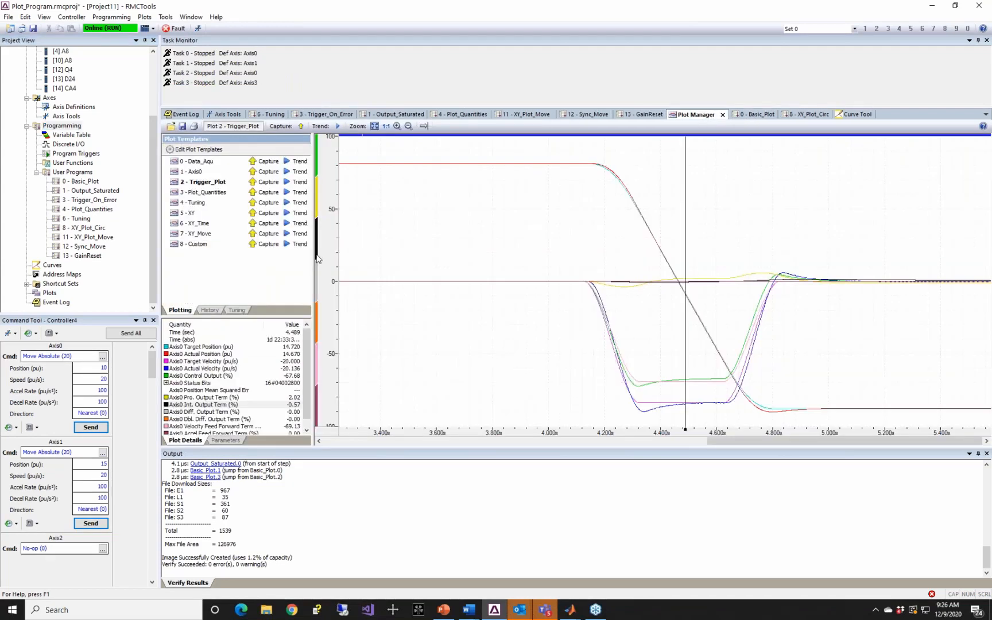
click(257, 182)
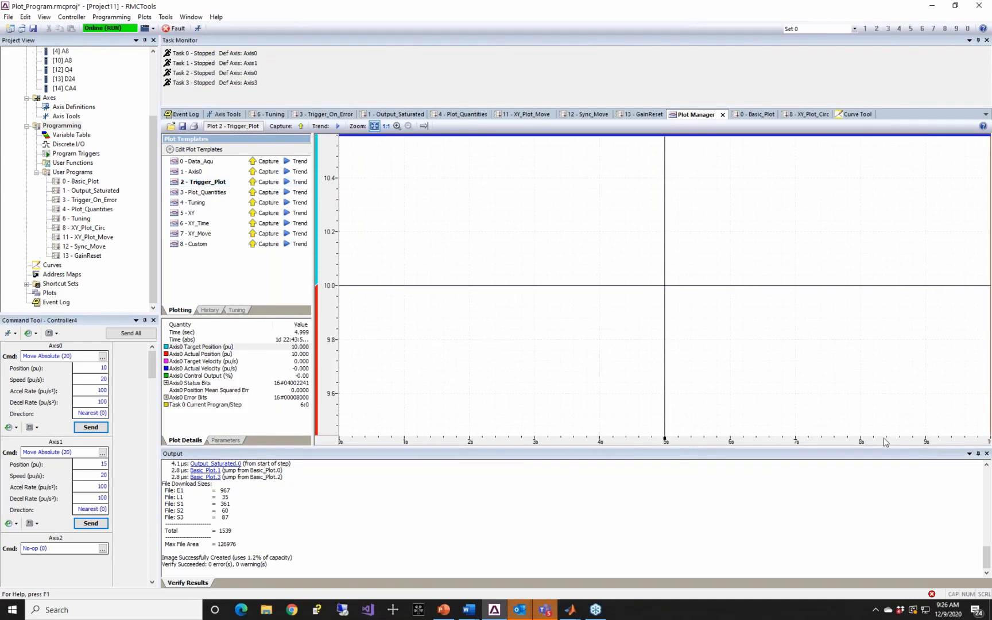
right_click(74, 200)
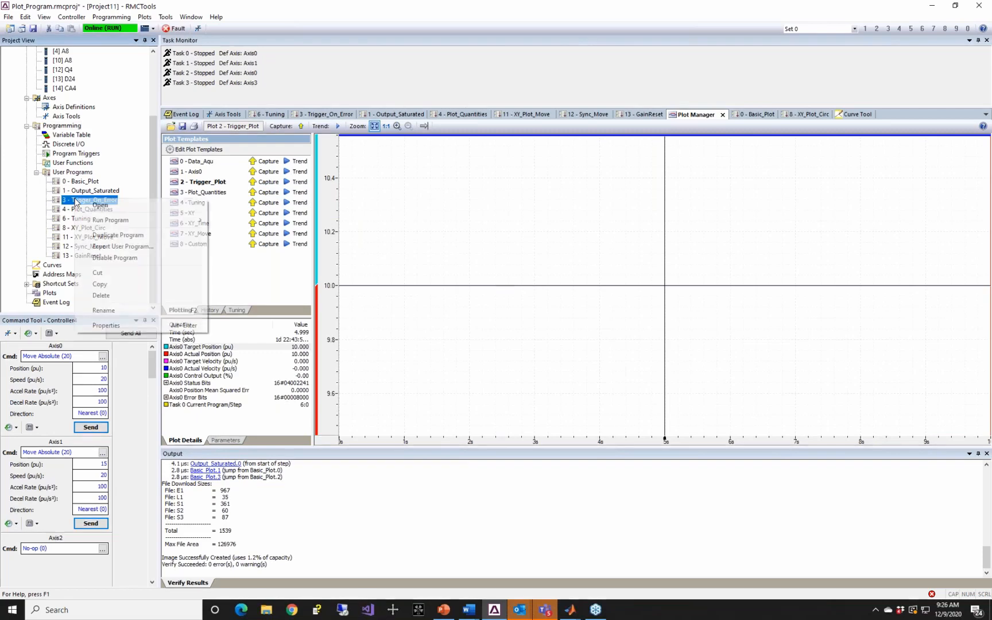
mouse_move(172, 219)
click(270, 254)
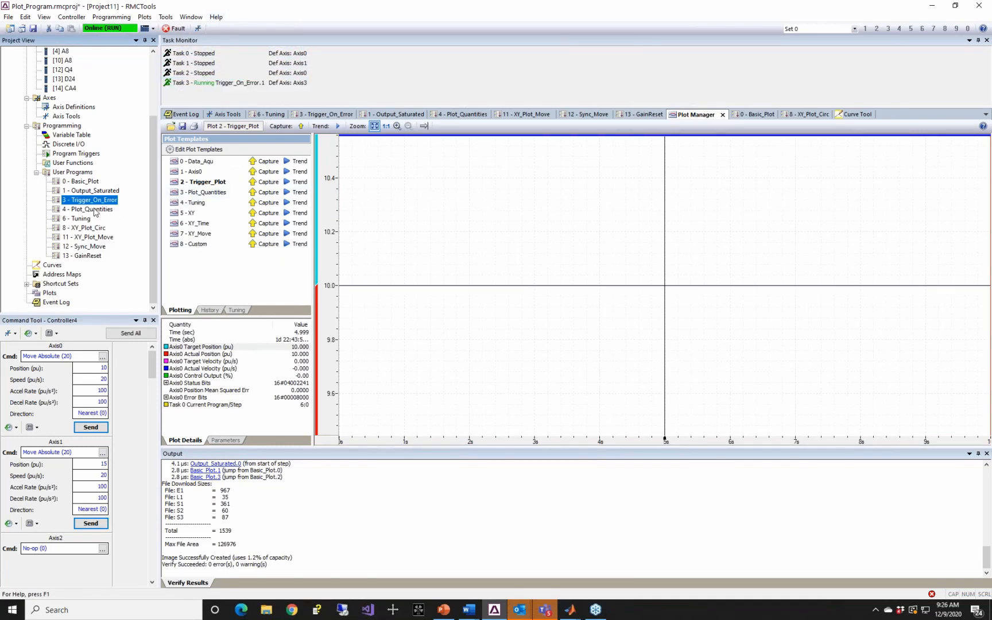
- Run the Output_Saturated user program on Task 0 and capture the resulting Trigger_Plot
click(90, 184)
right_click(91, 191)
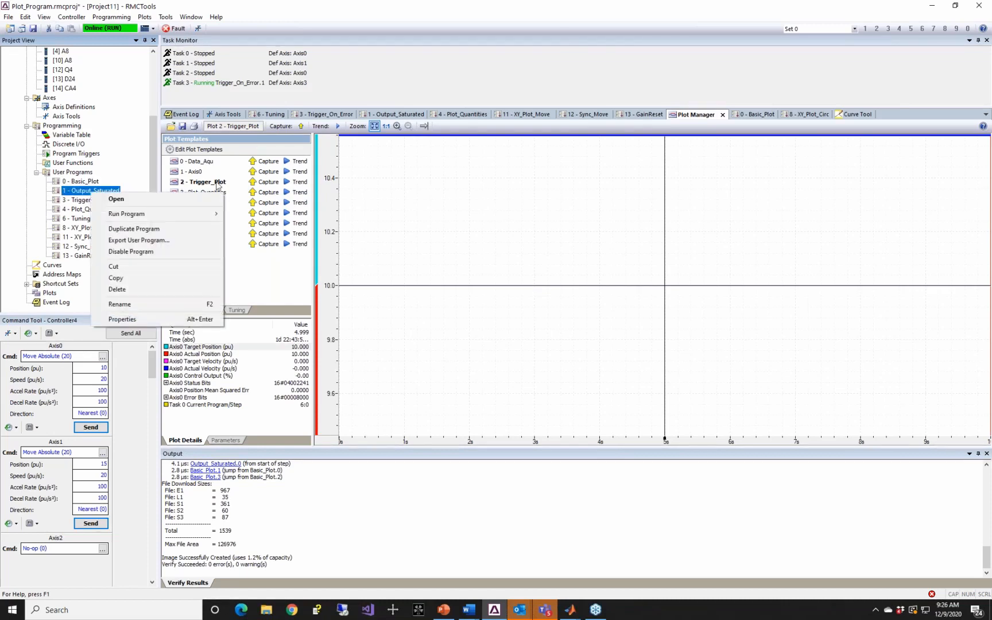
mouse_move(191, 215)
click(247, 217)
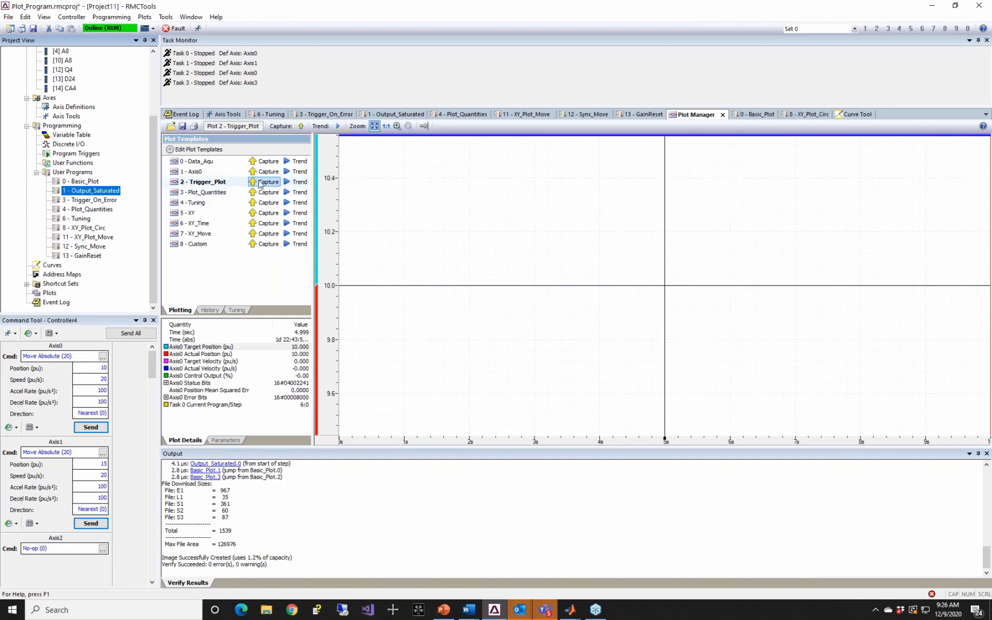
click(260, 182)
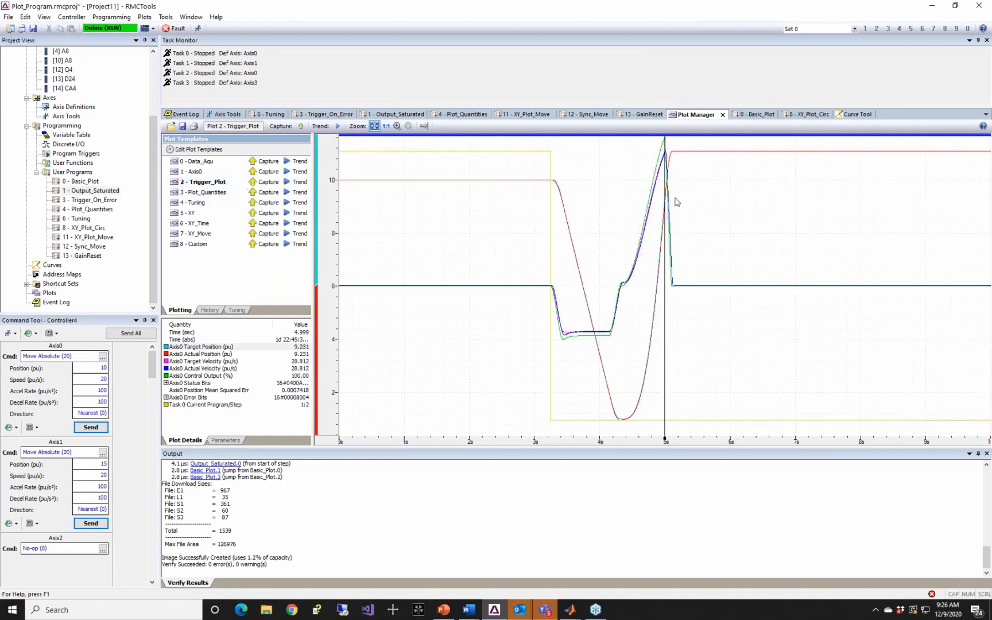
- Examine the captured plot around its trigger line at 5 s, including the individual Axis0 Error Bits
drag(664, 271, 667, 342)
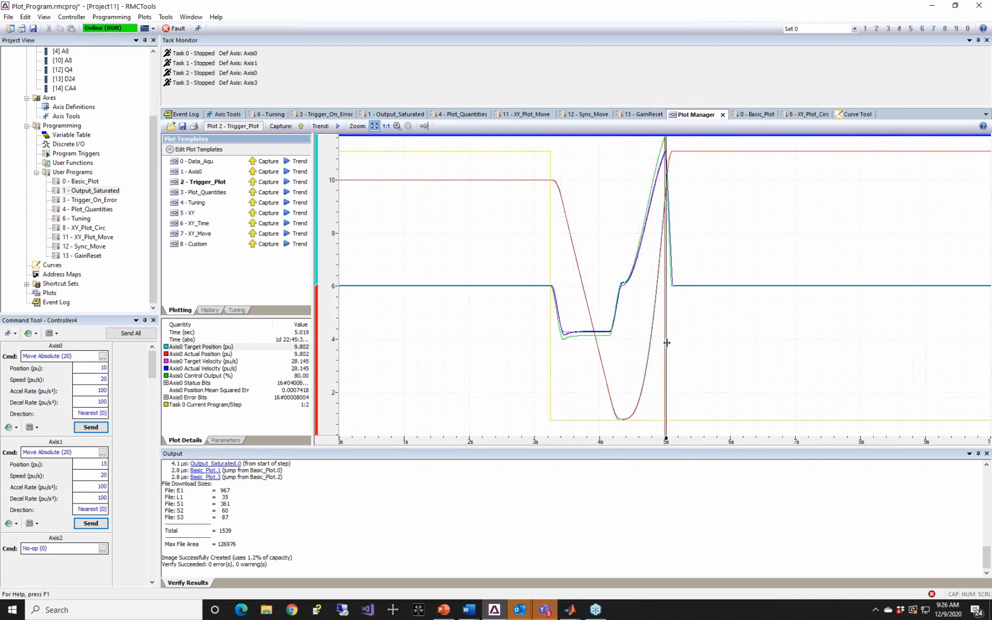
drag(667, 408, 669, 416)
scroll(680, 402, up, 6)
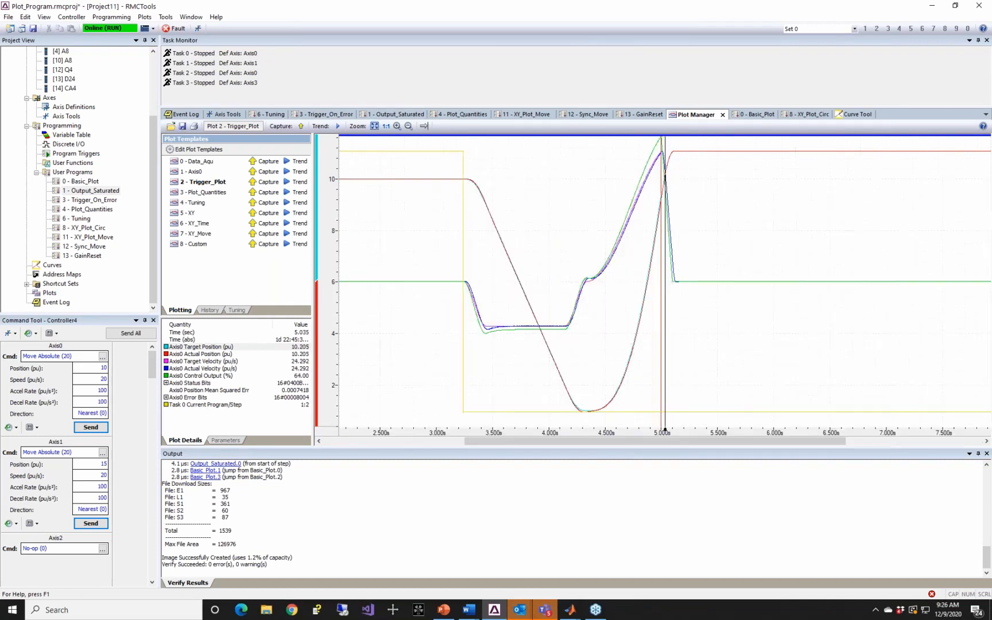
drag(680, 297, 615, 348)
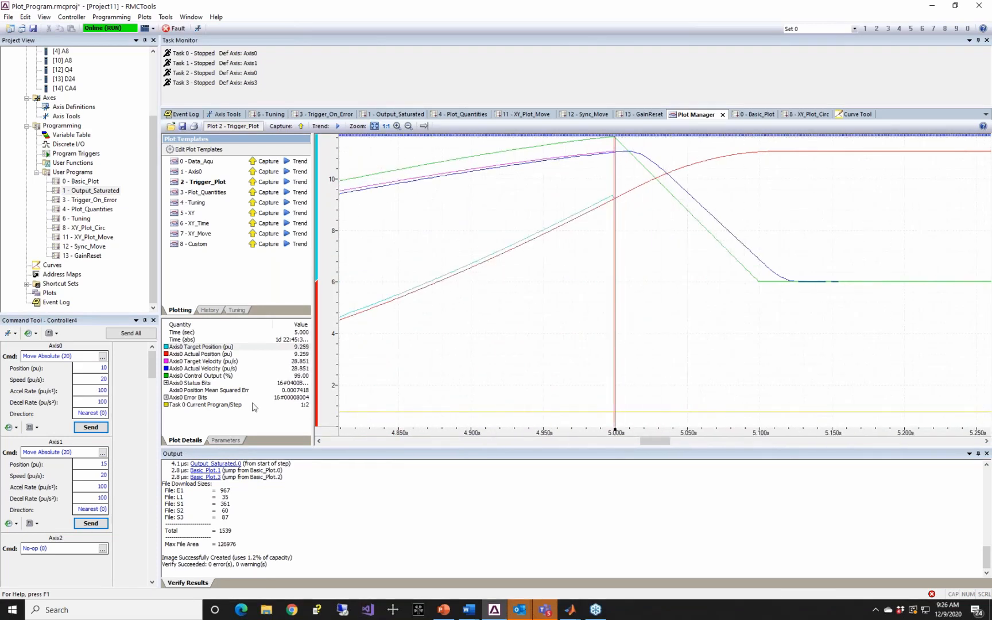
click(166, 398)
scroll(255, 381, down, 3)
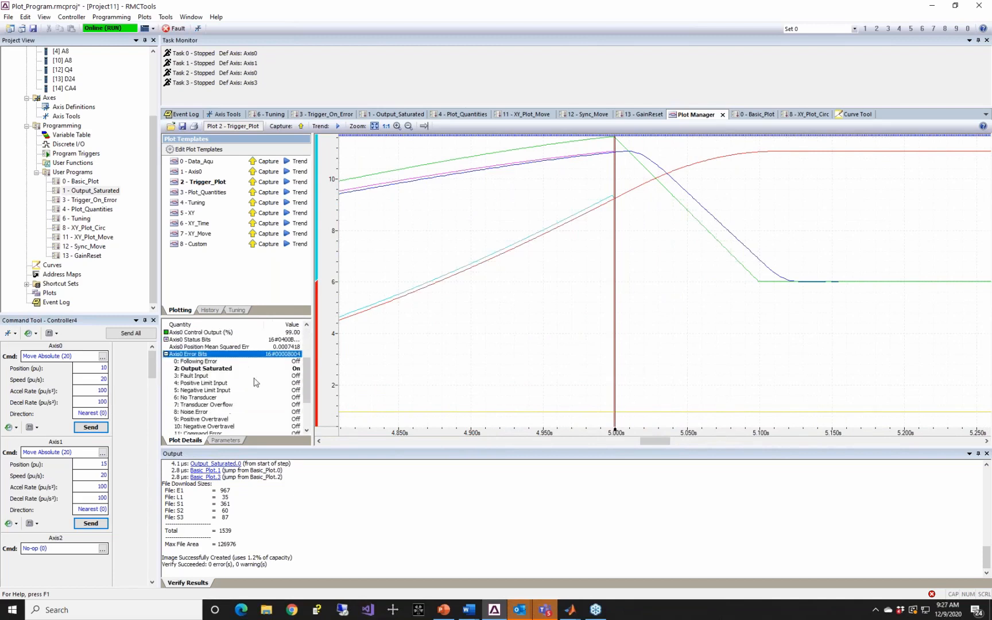
drag(643, 299, 618, 340)
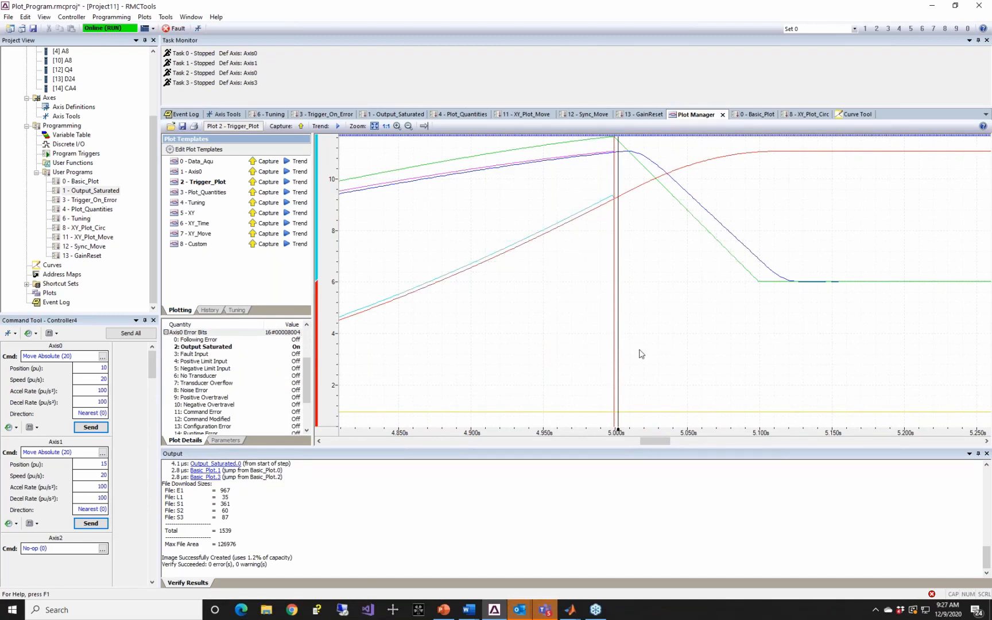
scroll(641, 347, down, 5)
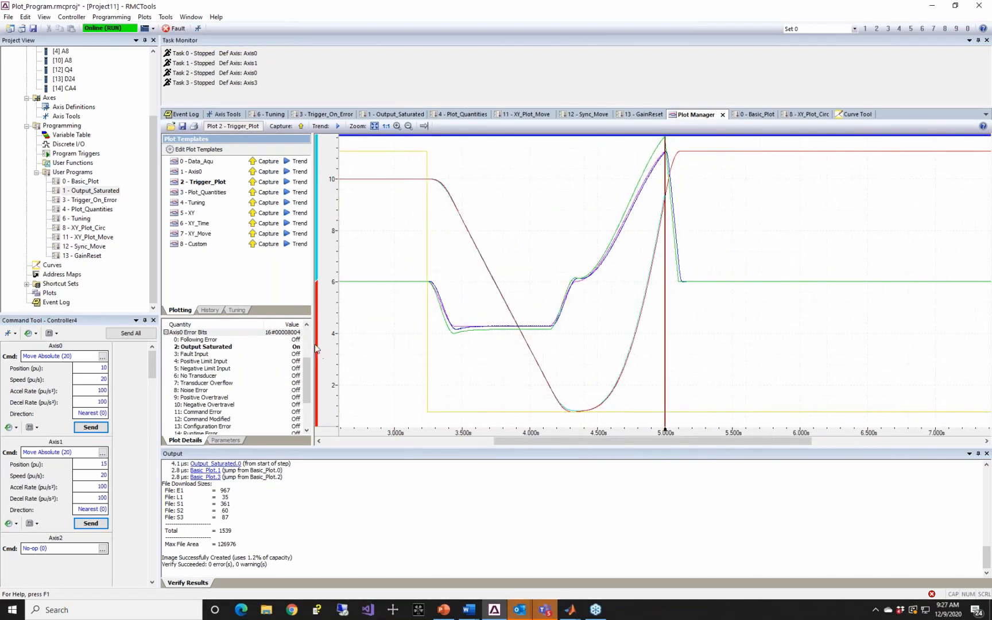
- Create a trimmed plot of the section between two cursors placed at about 3.3 s and 5.3 s
drag(455, 341, 433, 360)
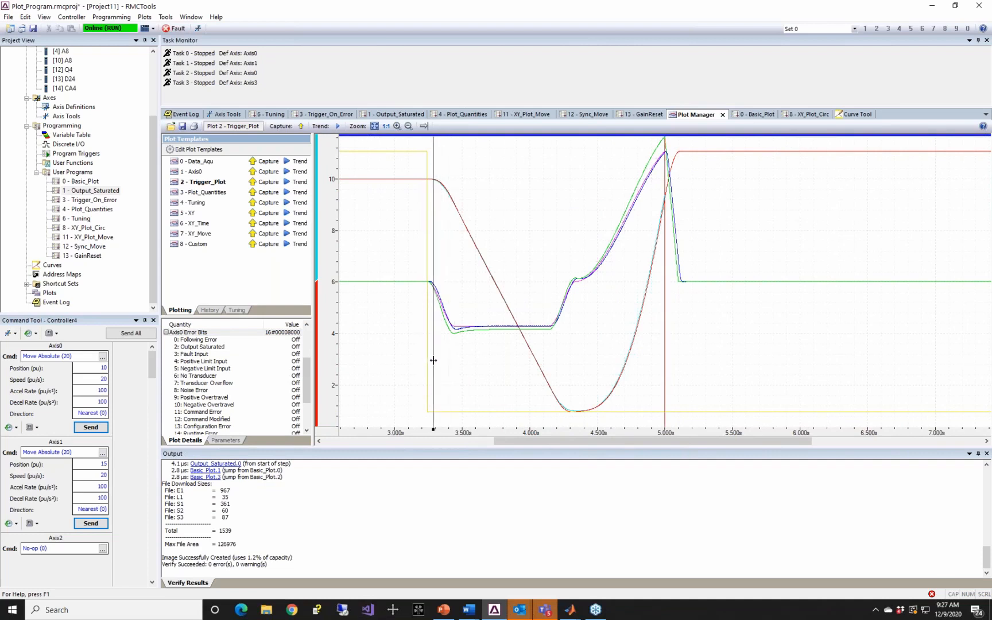
right_click(434, 359)
click(468, 368)
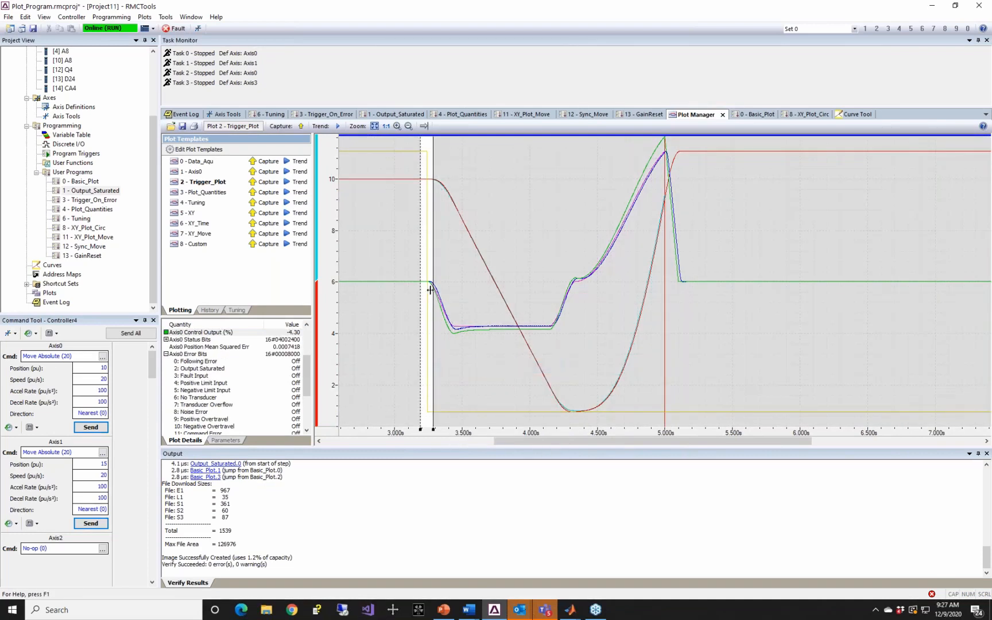
drag(430, 290, 708, 297)
right_click(708, 296)
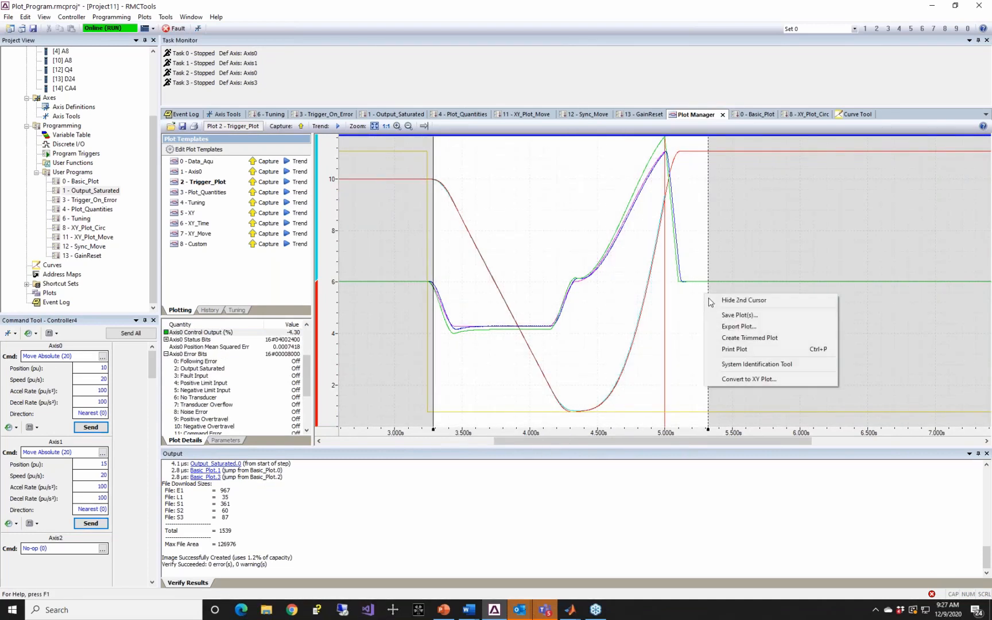
click(749, 337)
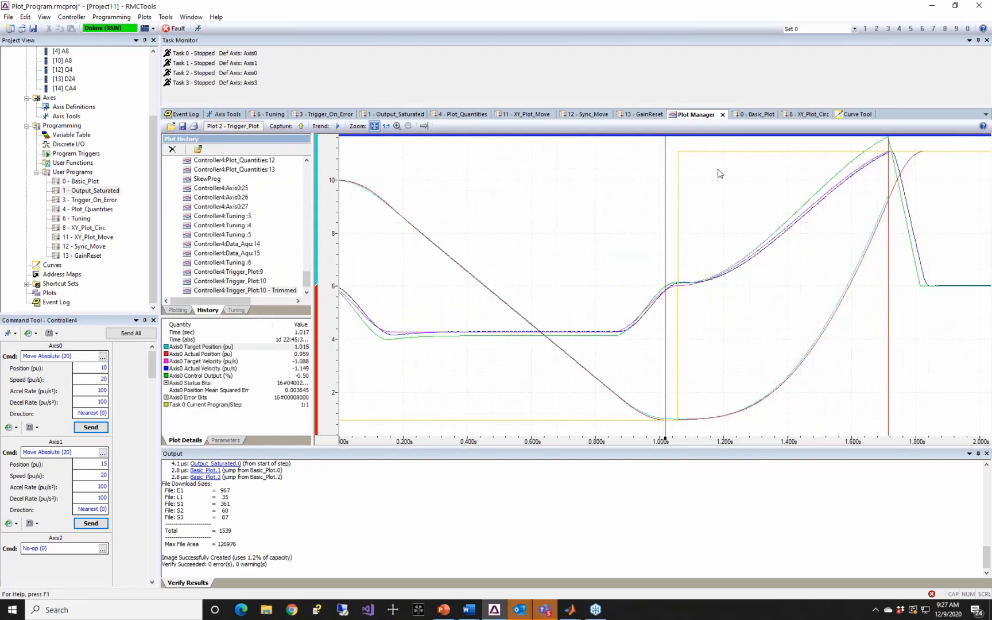
- Examine the Task 0 Current Program/Step trace on the trimmed plot before and after the step transition
click(246, 406)
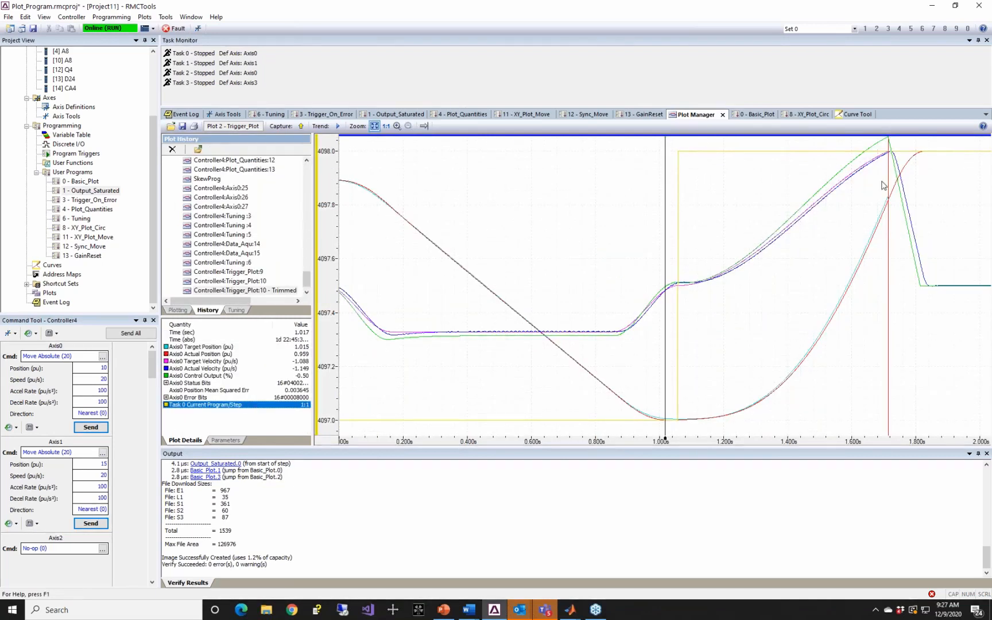
drag(830, 247, 694, 287)
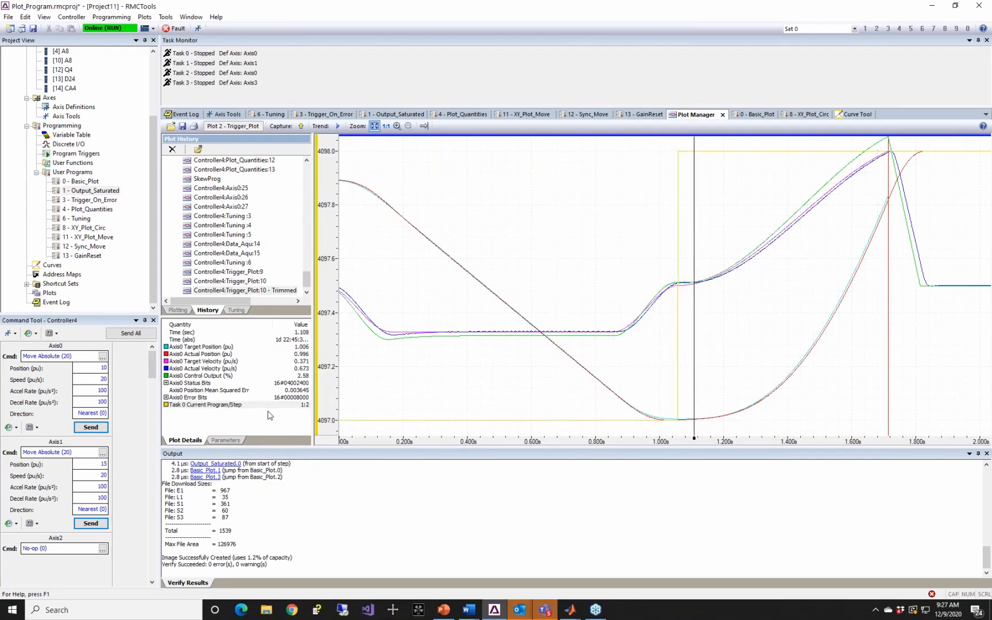
drag(694, 206, 741, 277)
- Examine the step 2 Move Absolute speed in Output_Saturated and the Event Log entries around the axis halt
double_click(115, 191)
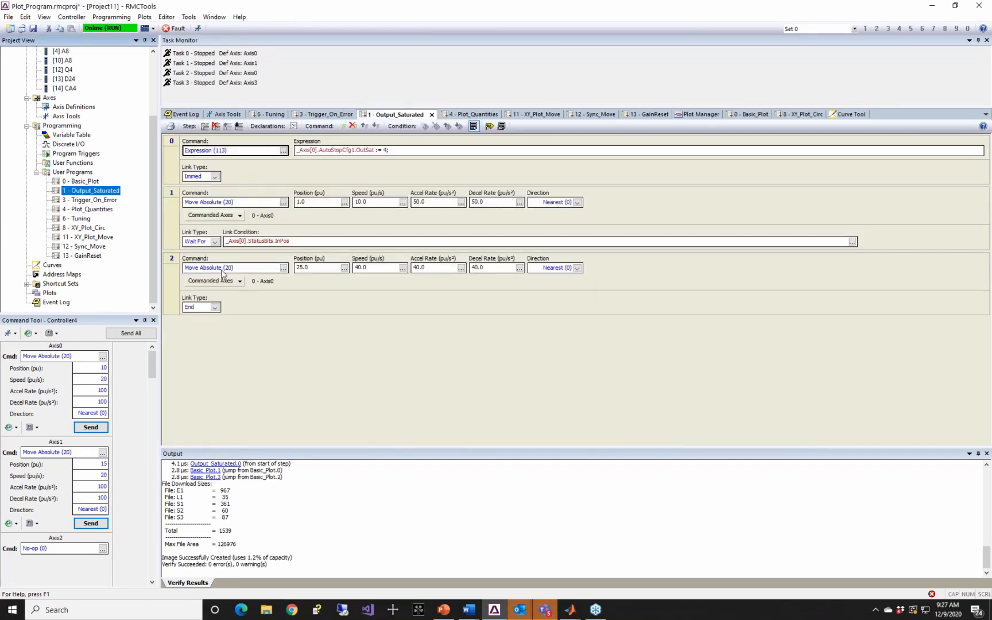
click(361, 270)
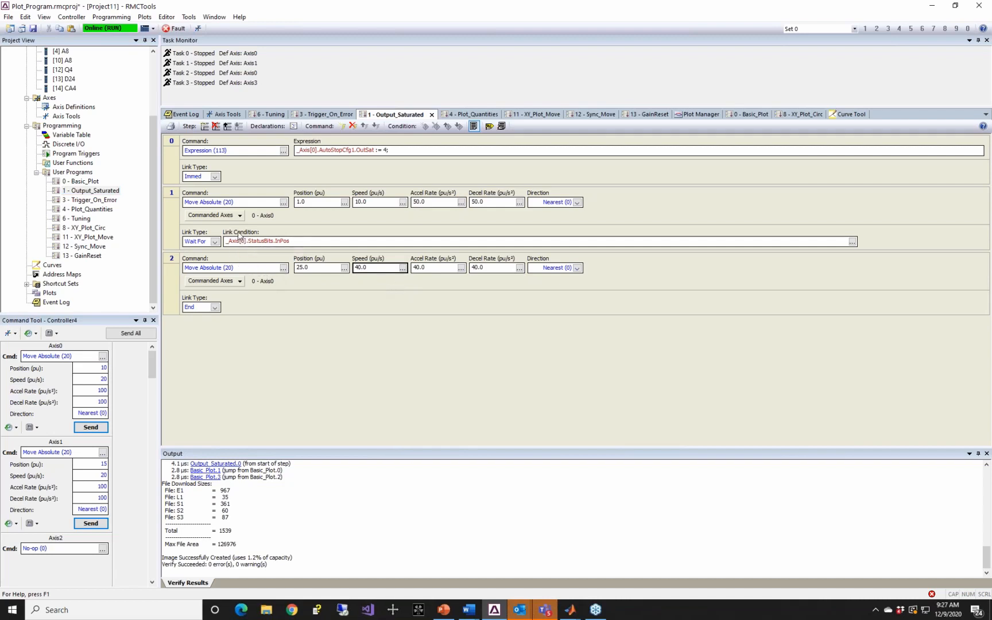
click(184, 114)
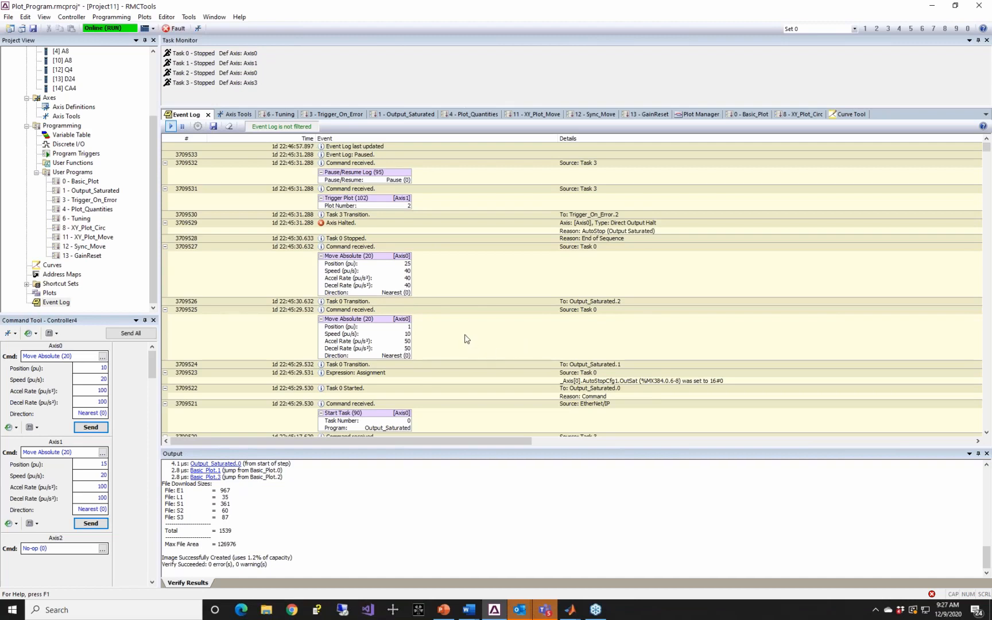
scroll(434, 284, down, 2)
scroll(435, 284, up, 2)
- Switch to PowerPoint and start the slide show from the MATLAB Data Acquisition slide
mouse_move(443, 609)
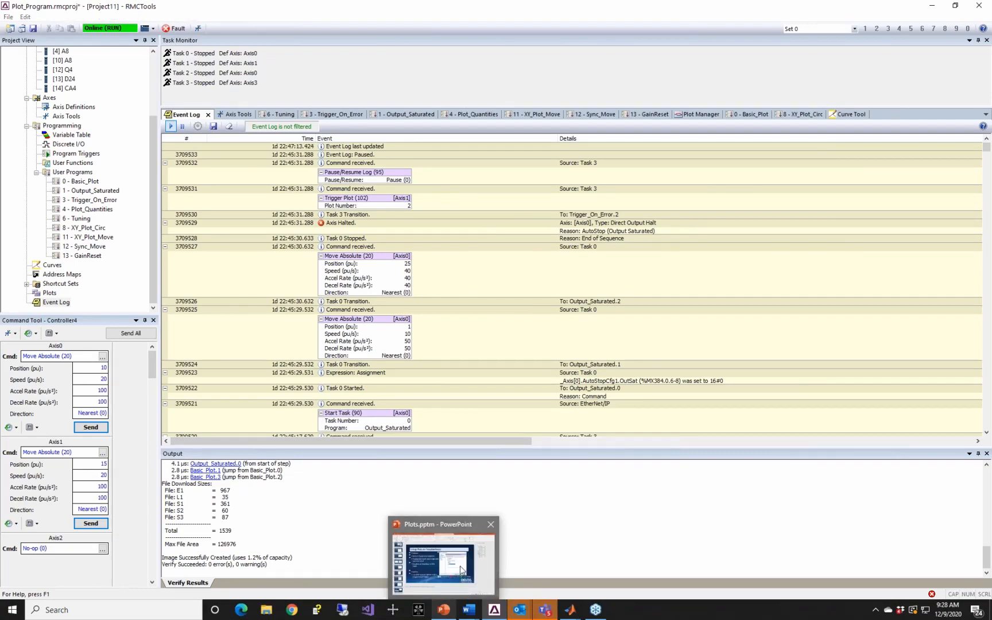
click(461, 570)
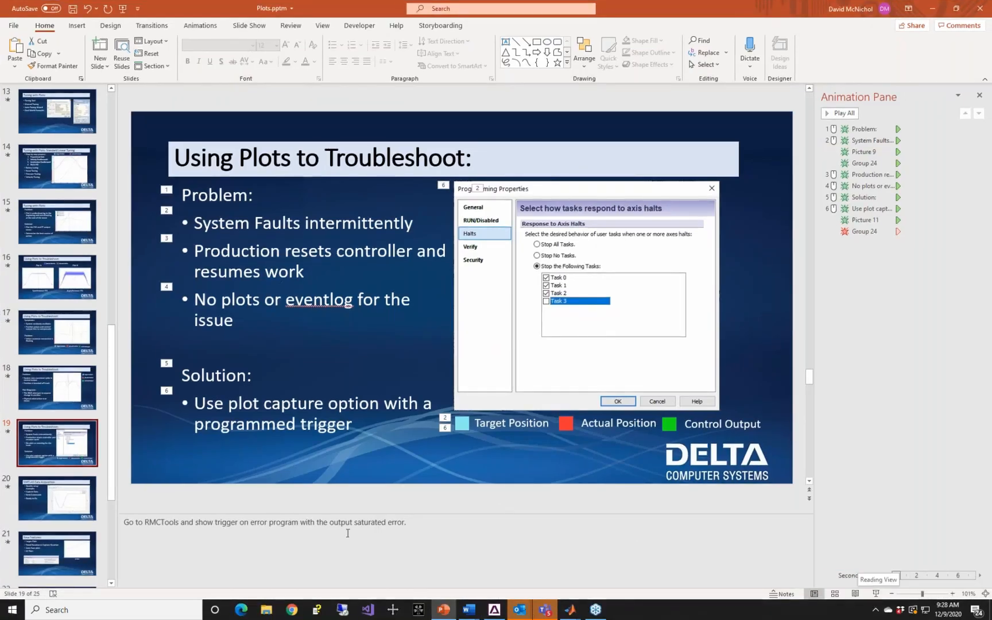
key(Page_Down)
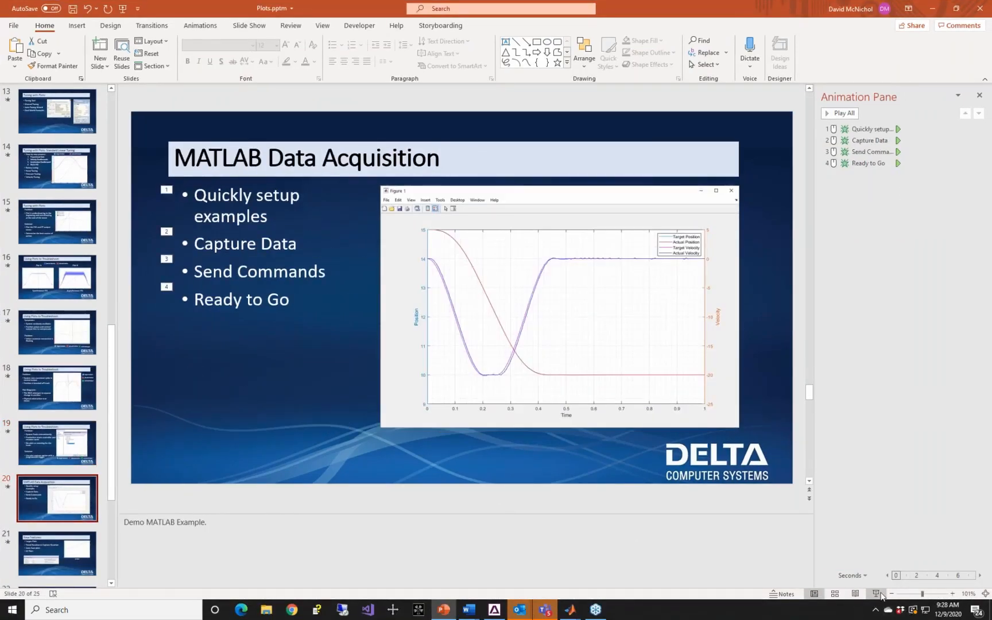
click(875, 593)
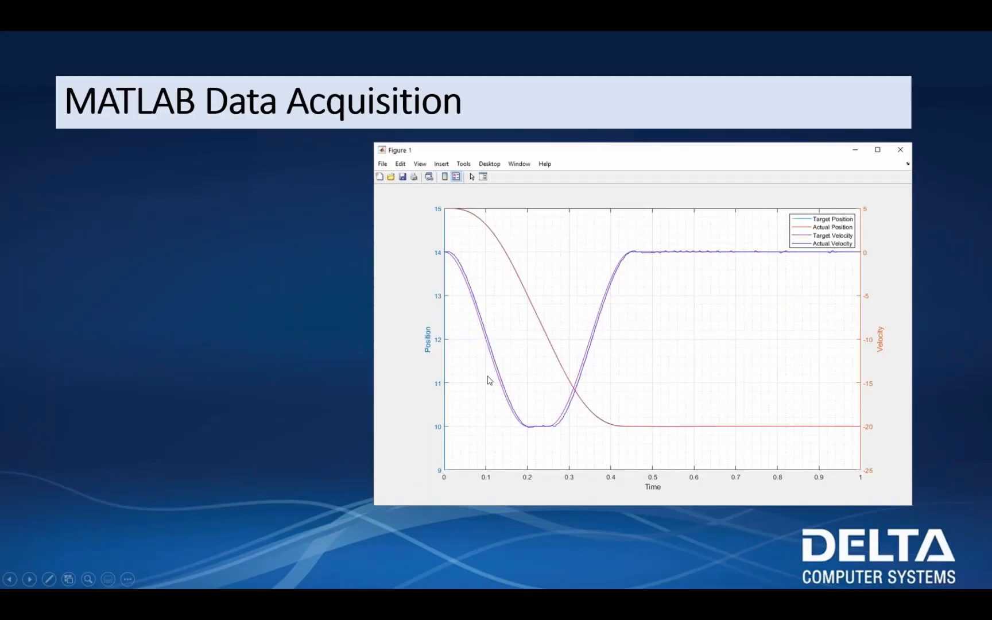